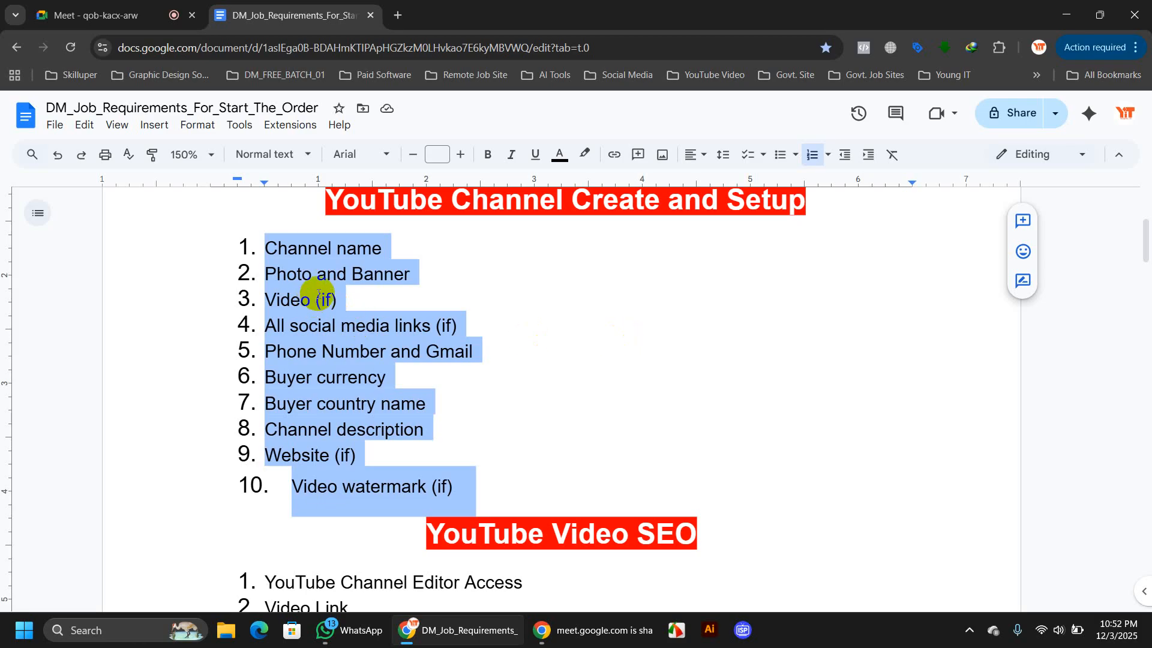
Deselect the checklist text in the Docs file and go back to the Google Meet call.
click(423, 276)
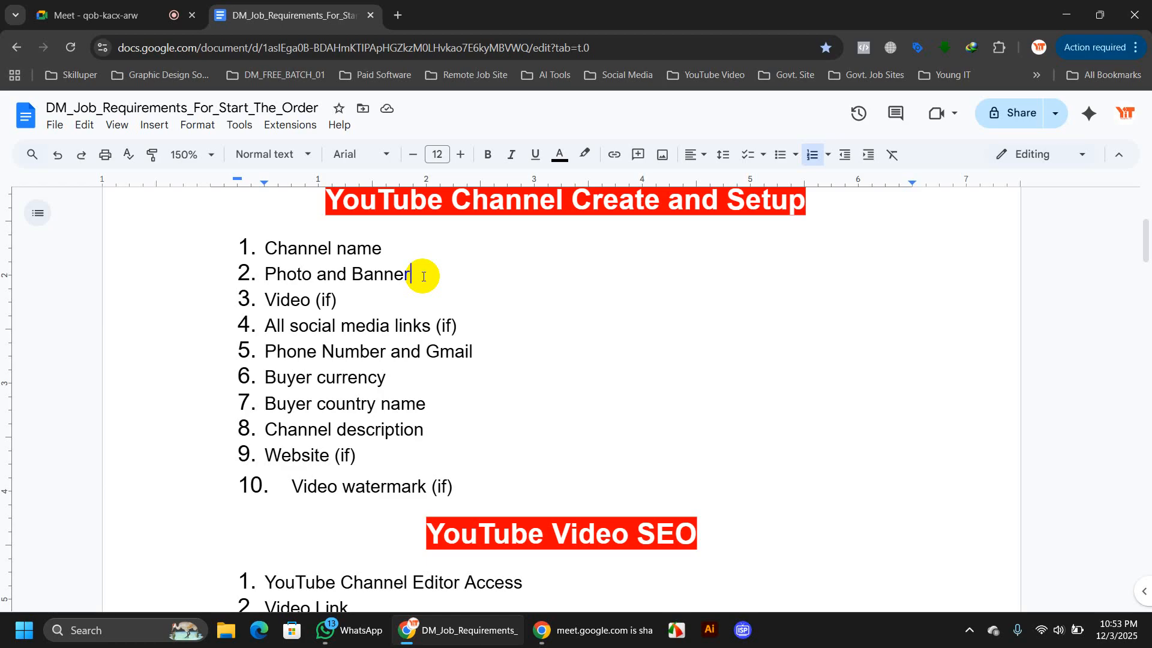
click(111, 14)
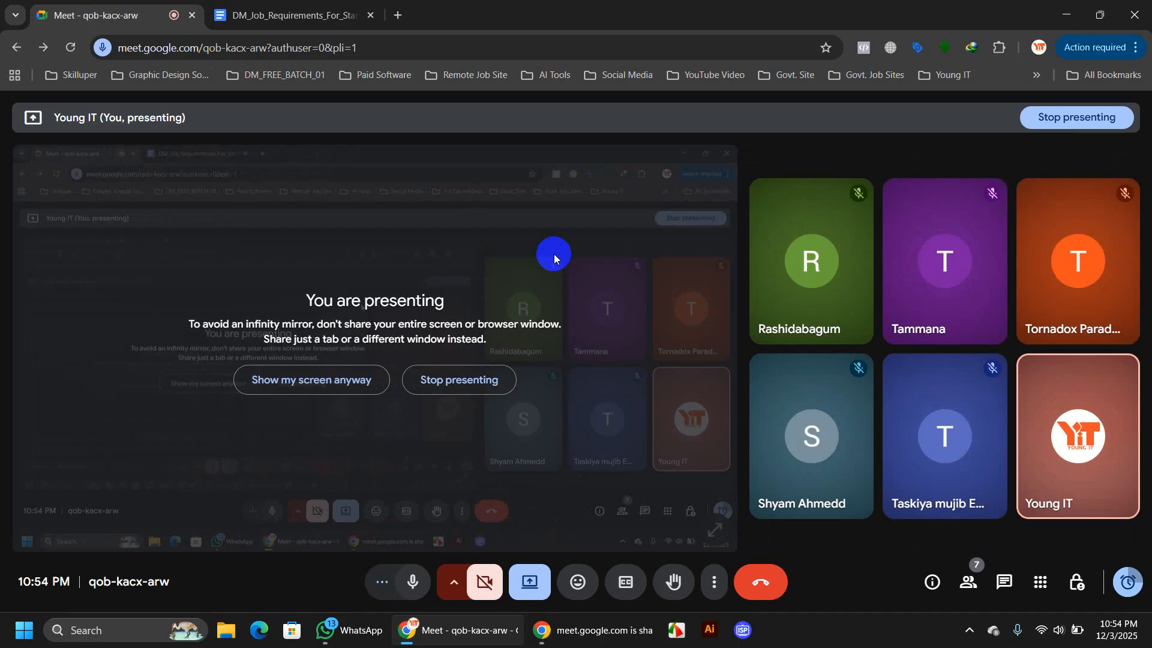
Bring the DM_Job_Requirements_For_Start_The_Order document back into view.
mouse_move(768, 335)
mouse_move(804, 291)
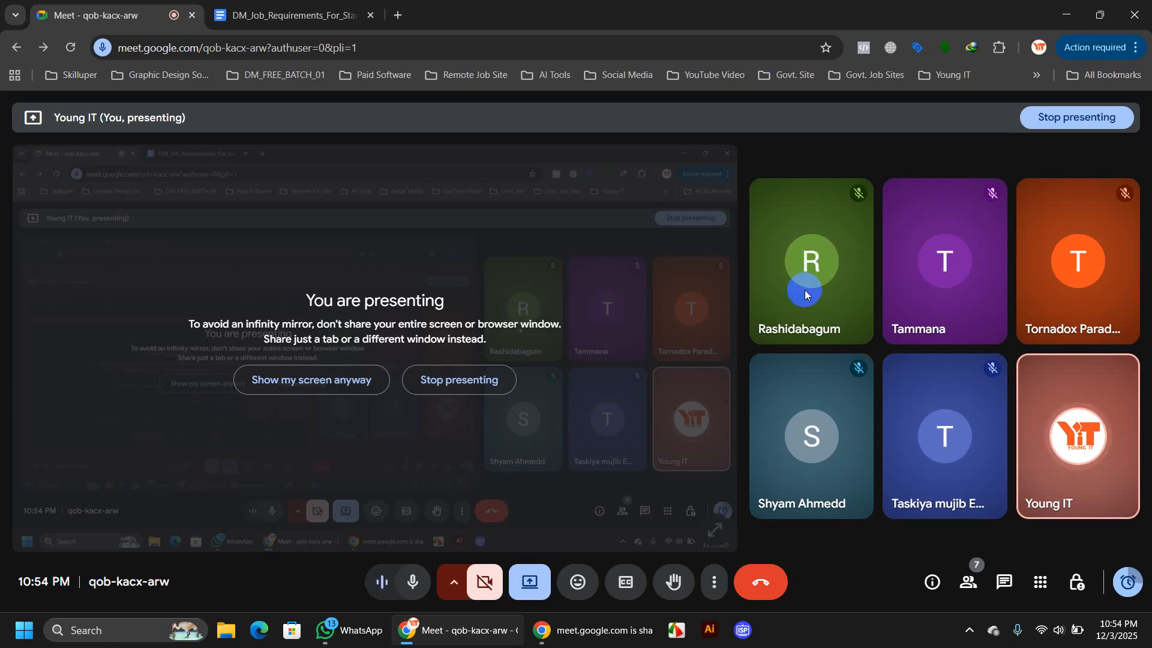
click(264, 12)
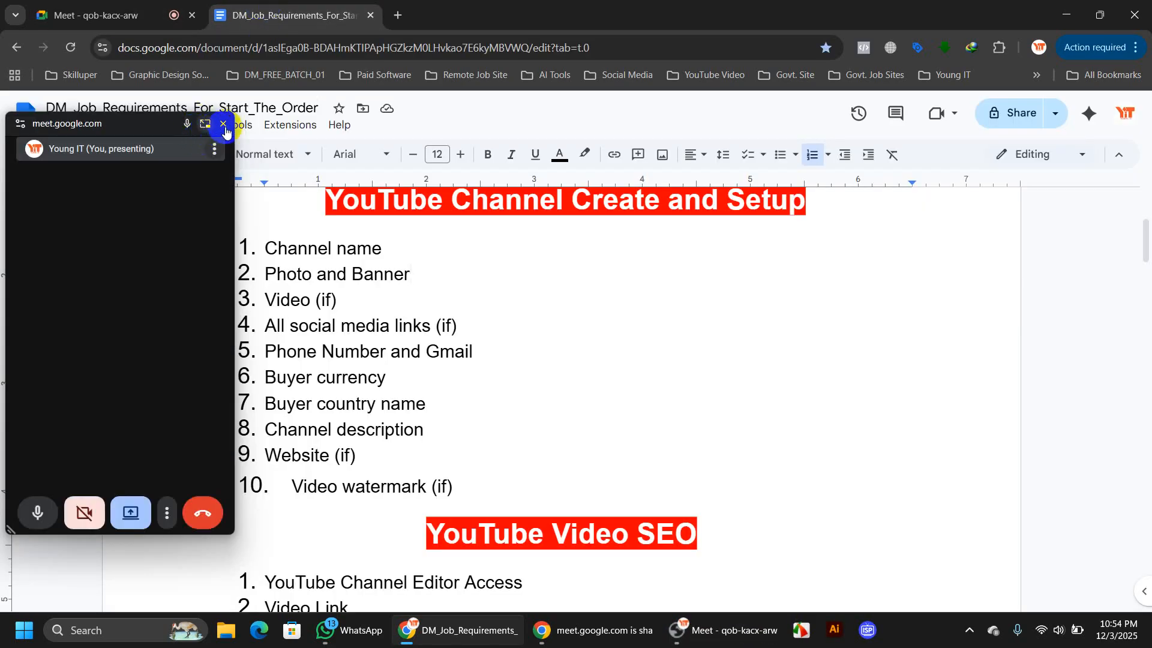
Close the Meet mini-window and highlight items 7–9: Buyer country name, Channel description, Website (if).
click(224, 125)
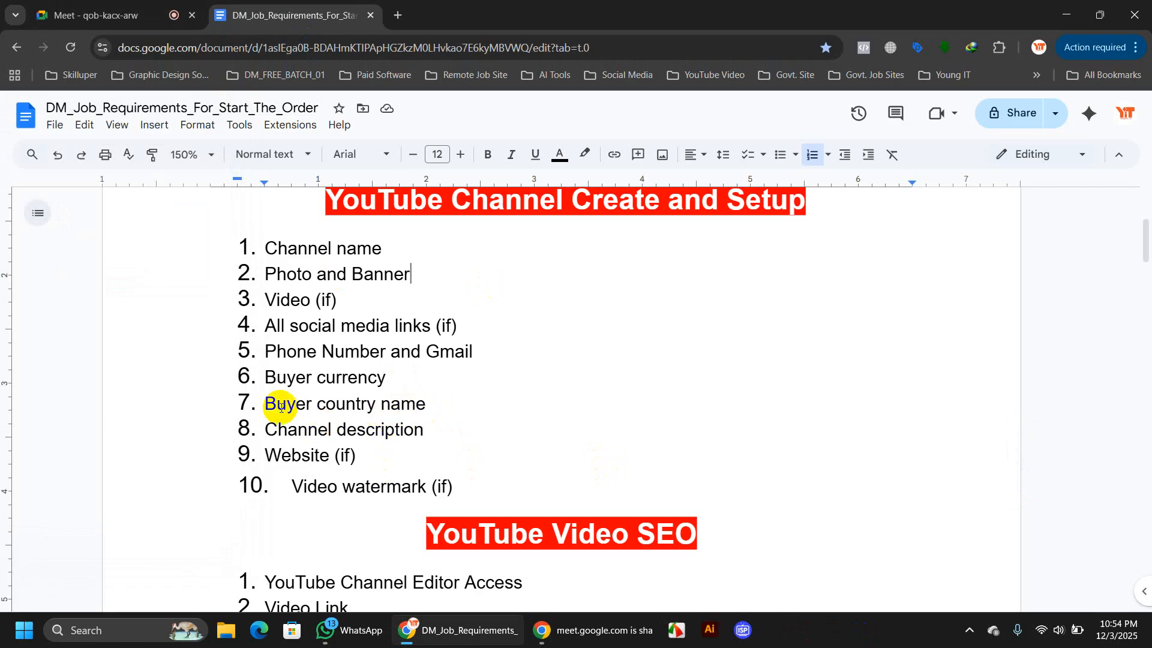
drag(265, 404, 434, 406)
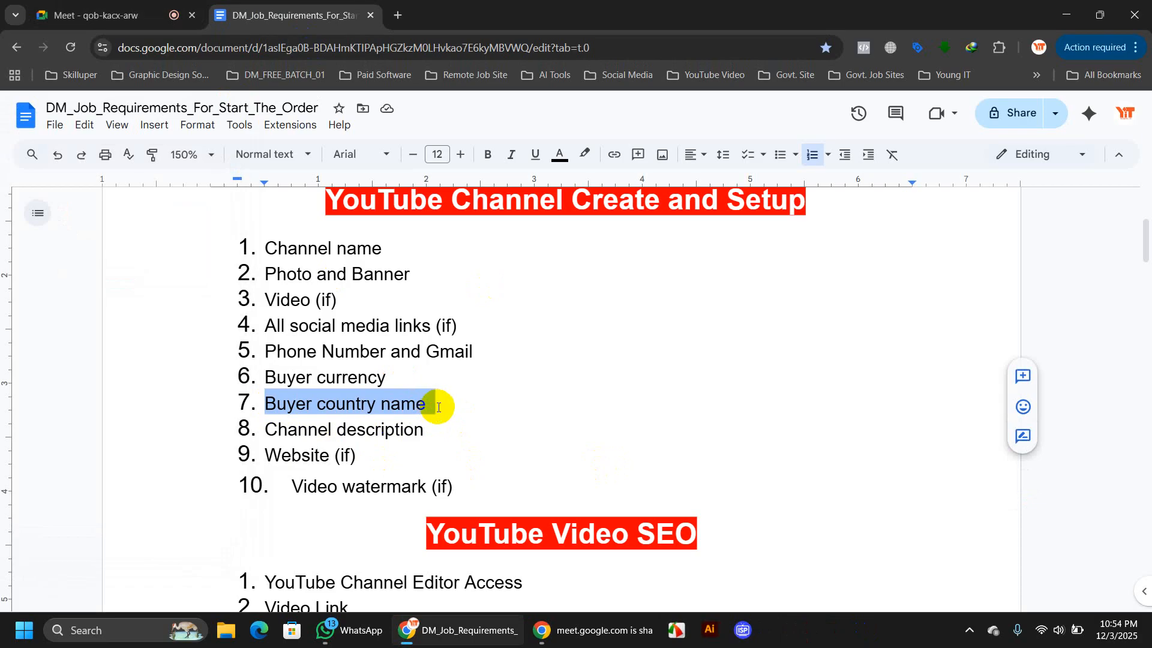
click(325, 403)
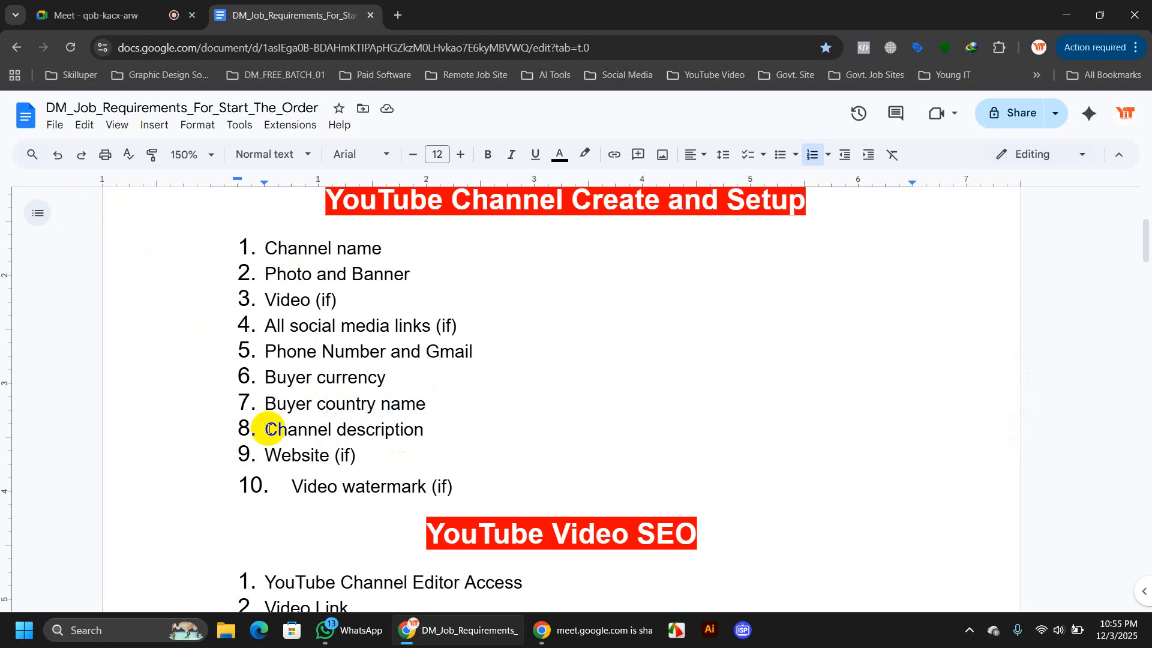
drag(267, 429, 448, 427)
click(447, 428)
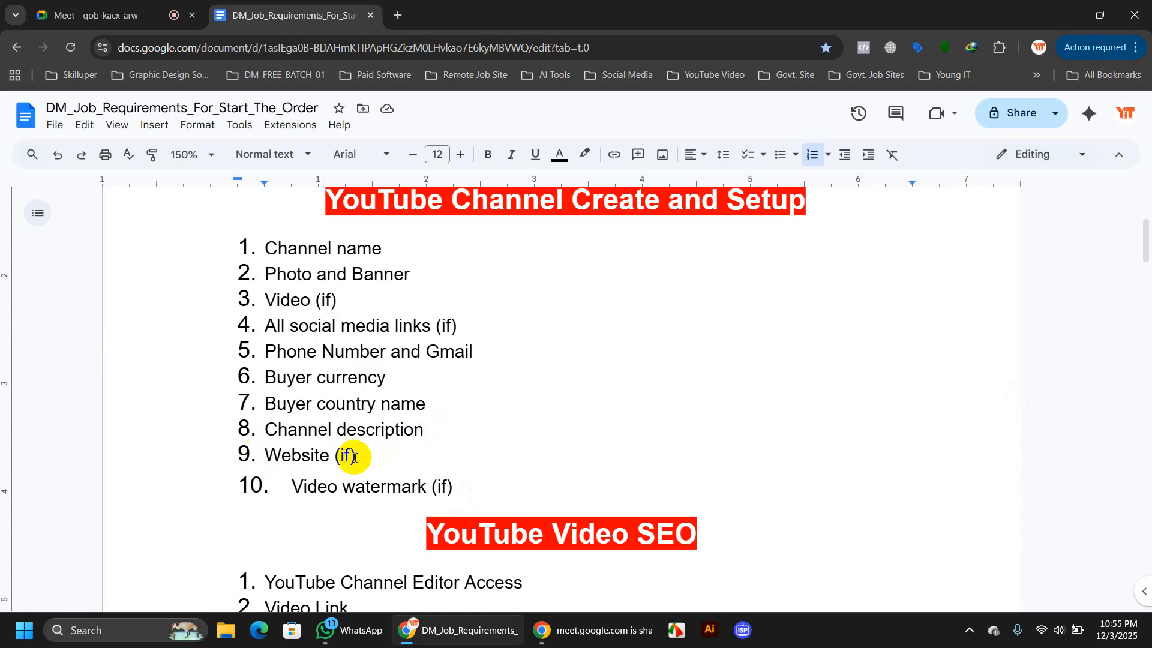
drag(355, 458, 268, 455)
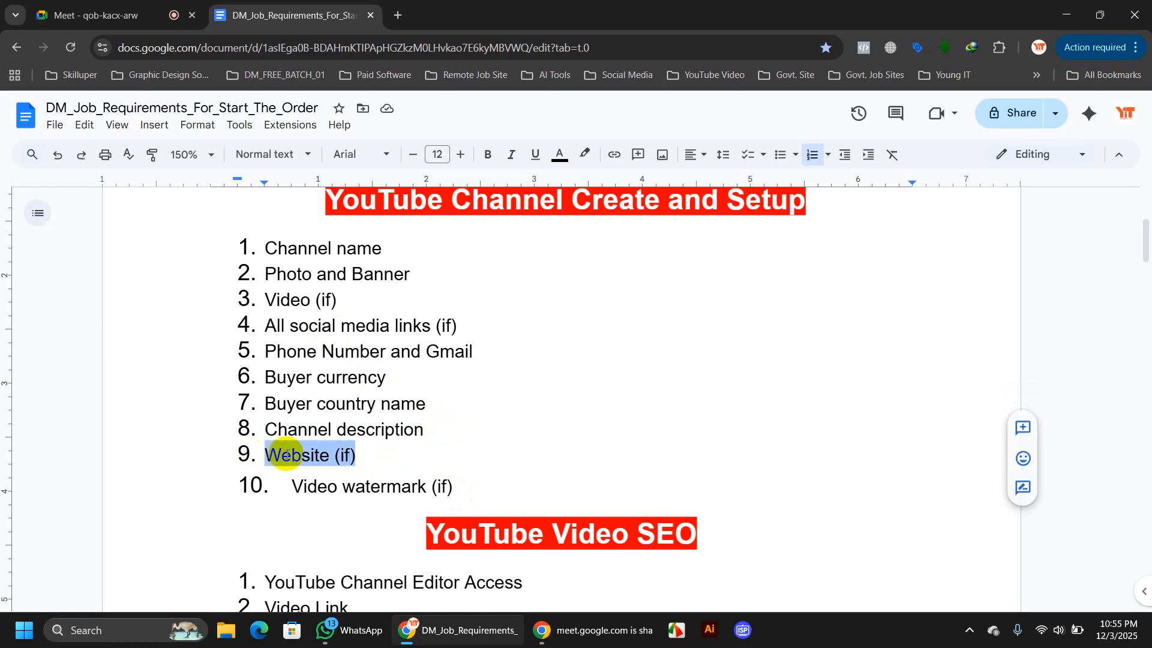
click(331, 454)
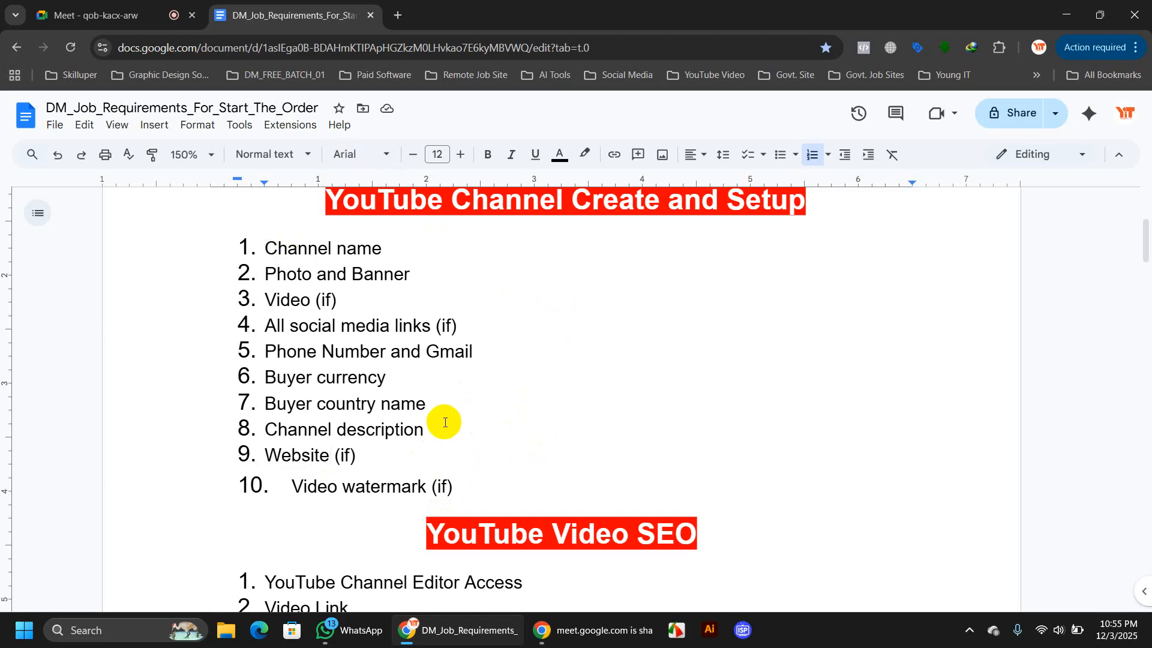
Scroll the checklist and place the cursor after the Channel name item.
scroll(442, 423, up, 3)
scroll(443, 420, down, 3)
scroll(507, 406, up, 3)
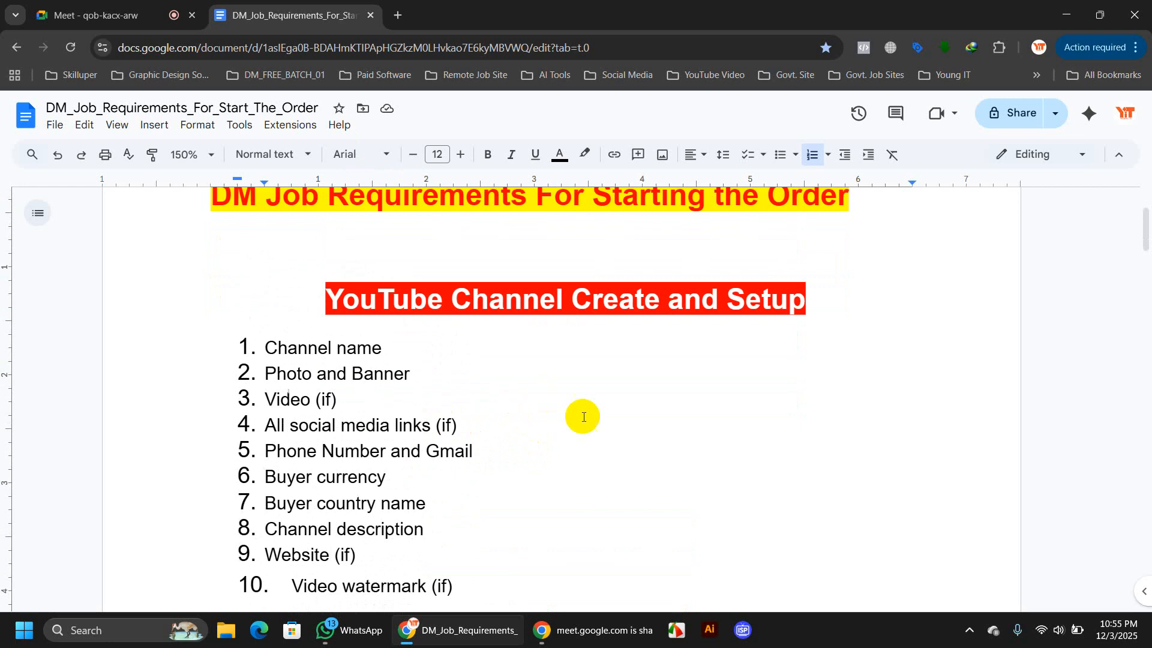
click(420, 351)
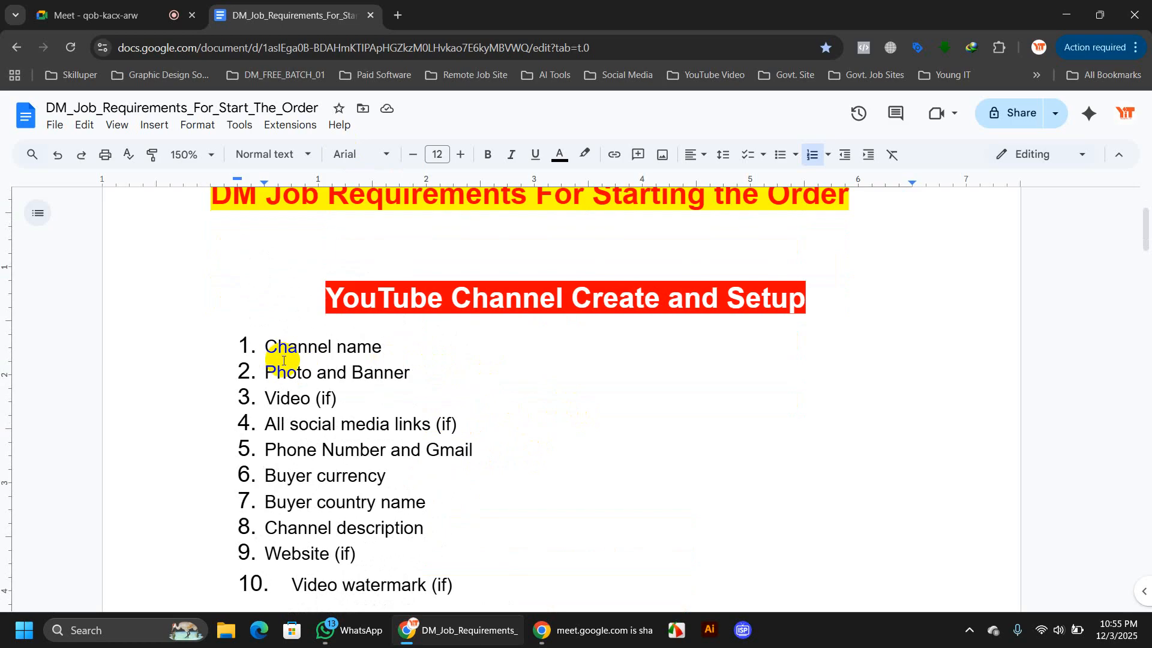
scroll(280, 362, down, 2)
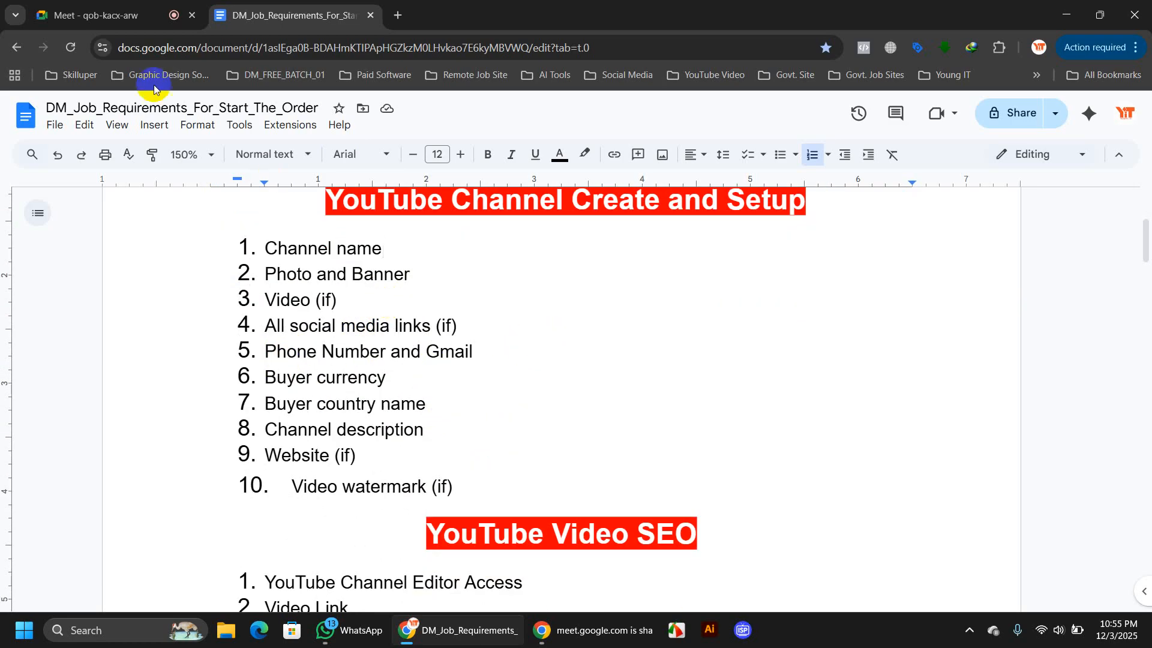
Return to the Meet call tab after briefly revisiting the requirements document.
click(117, 13)
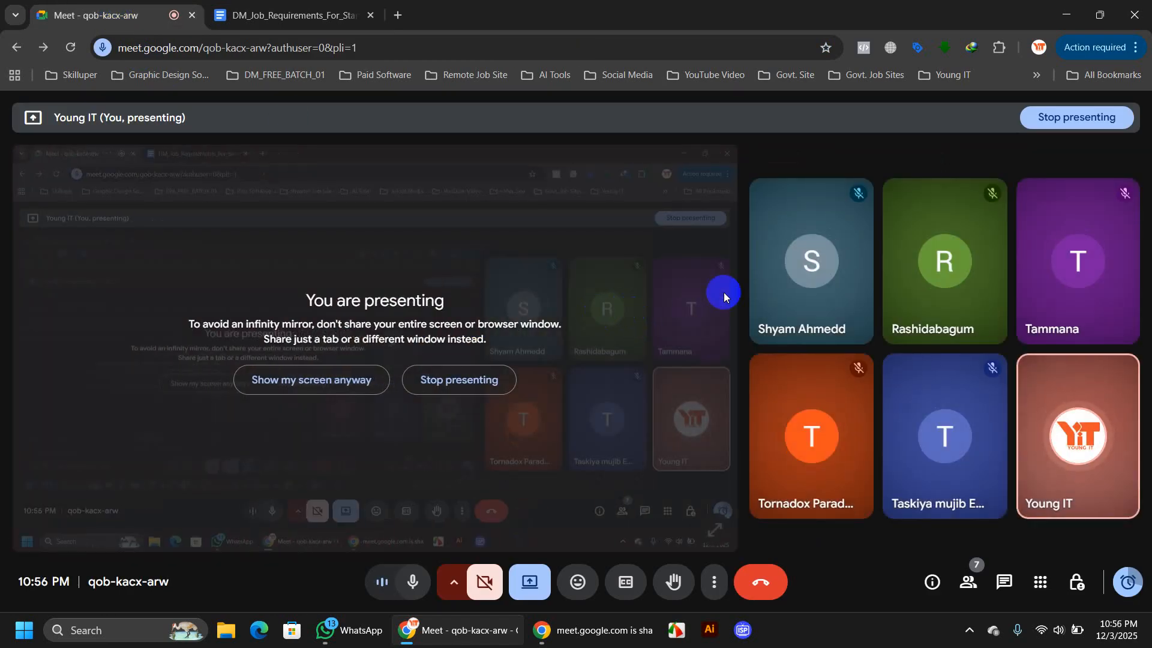
click(303, 5)
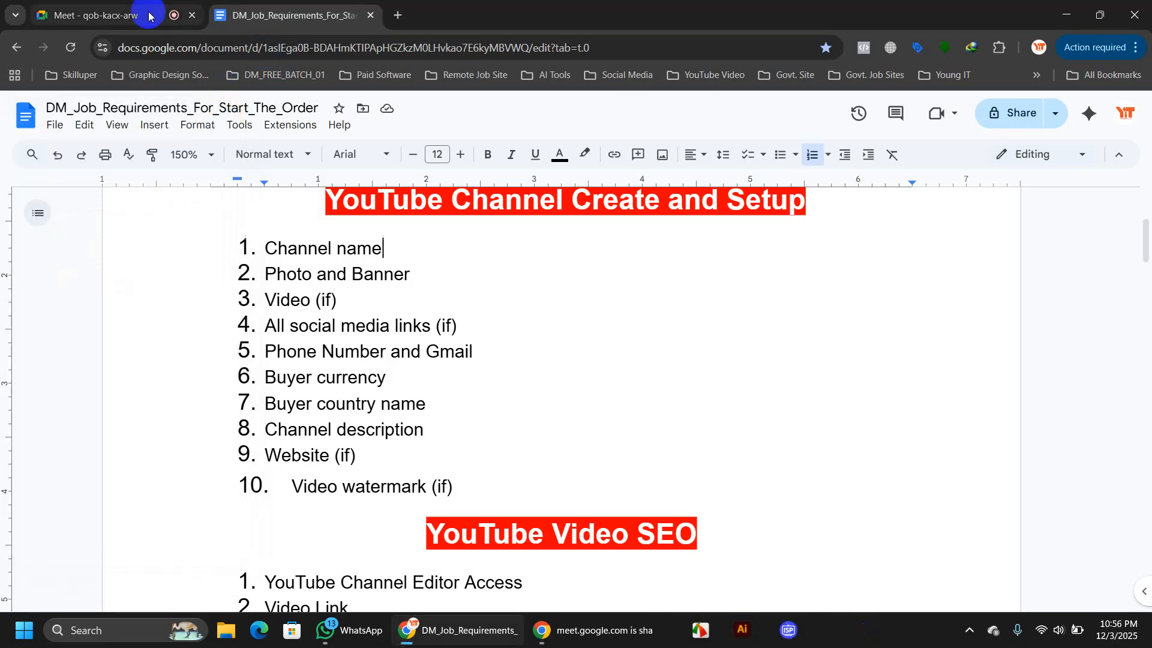
click(150, 15)
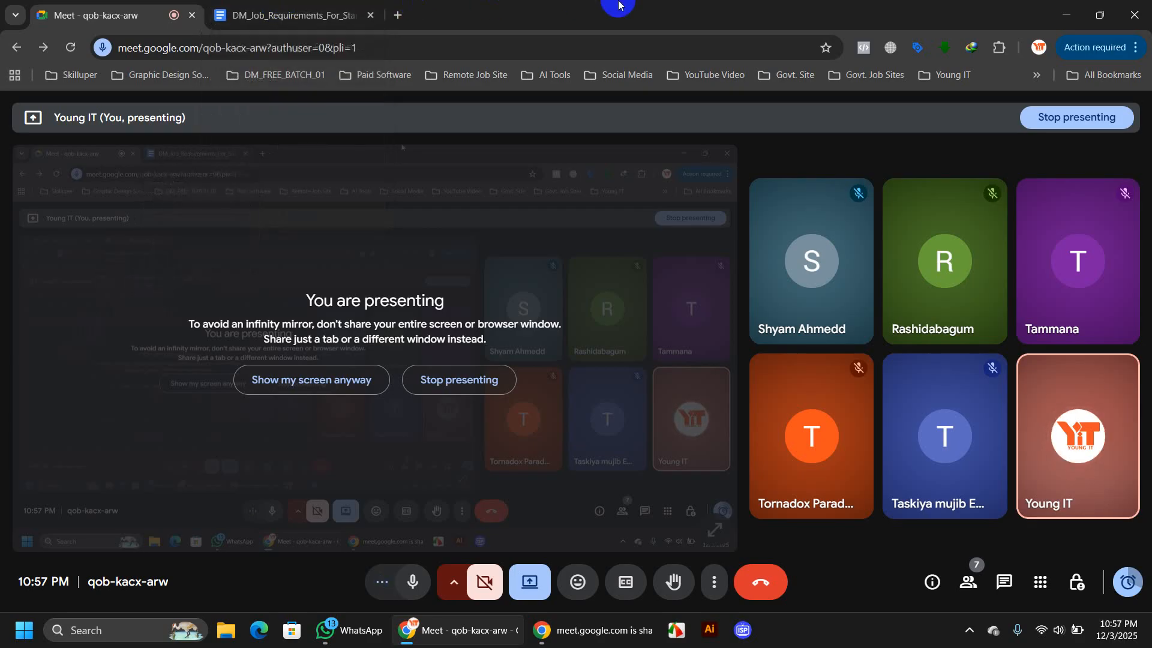
Open and close Chrome's browser profile list twice during the Meet presentation.
click(1043, 50)
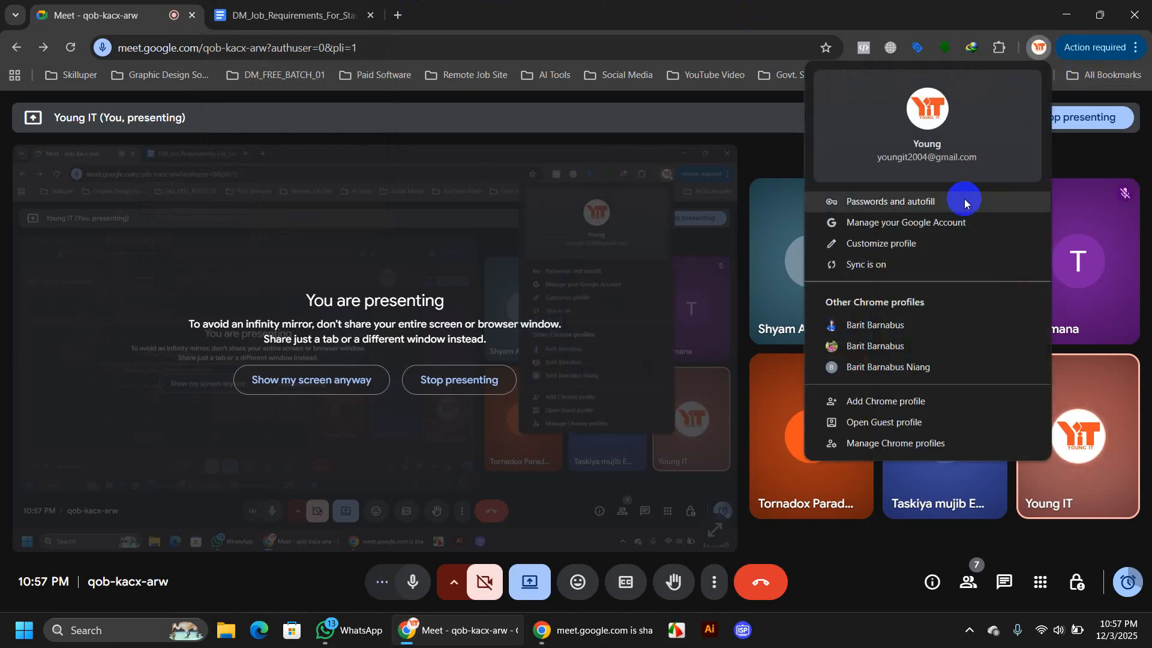
click(848, 12)
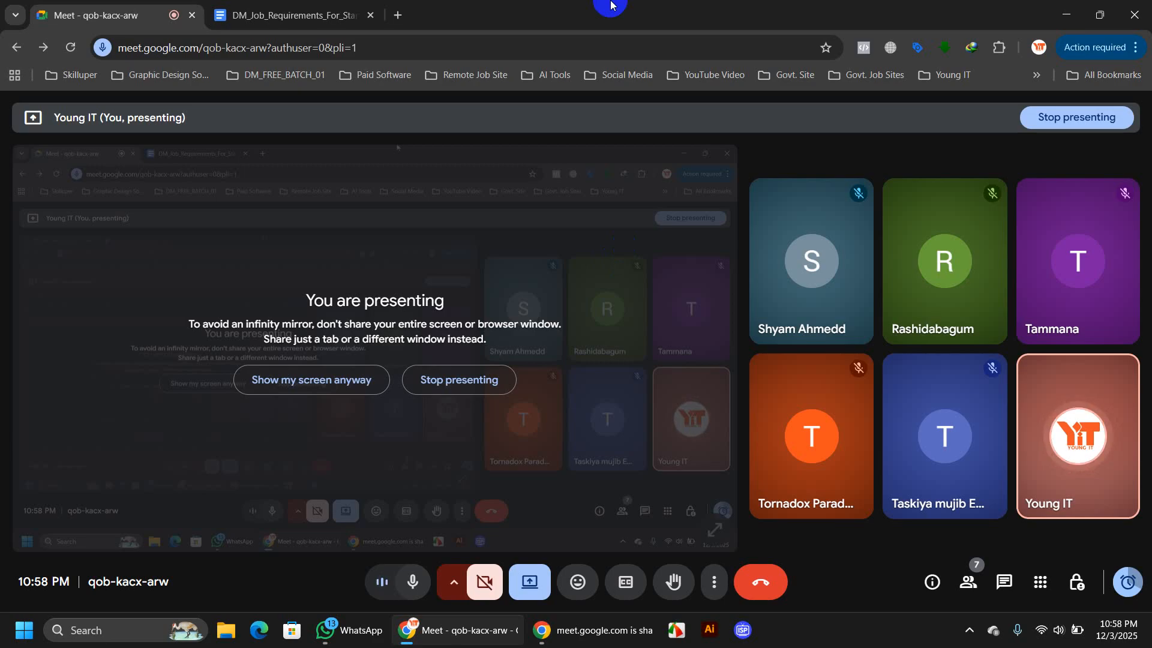
click(1041, 48)
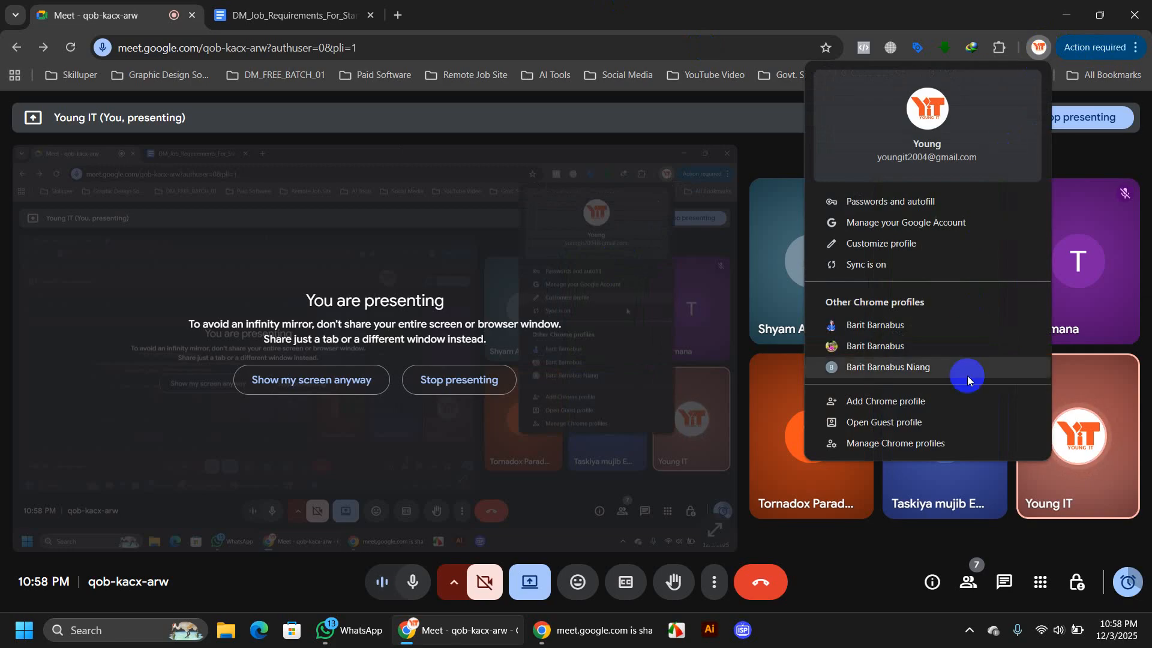
click(727, 7)
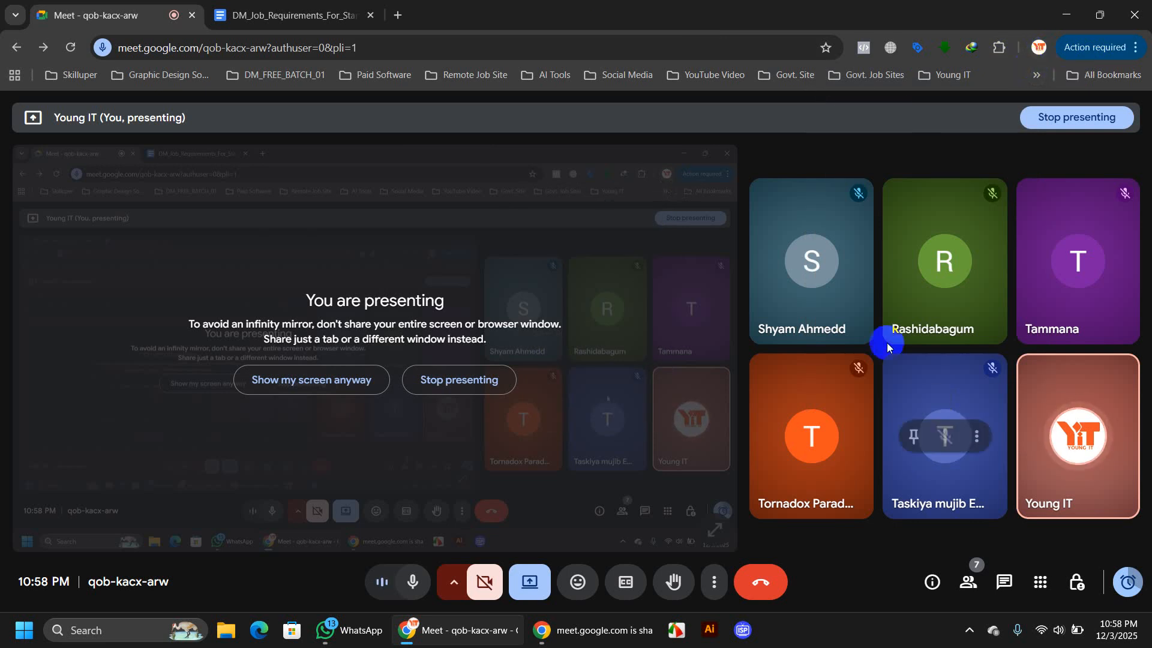
mouse_move(809, 262)
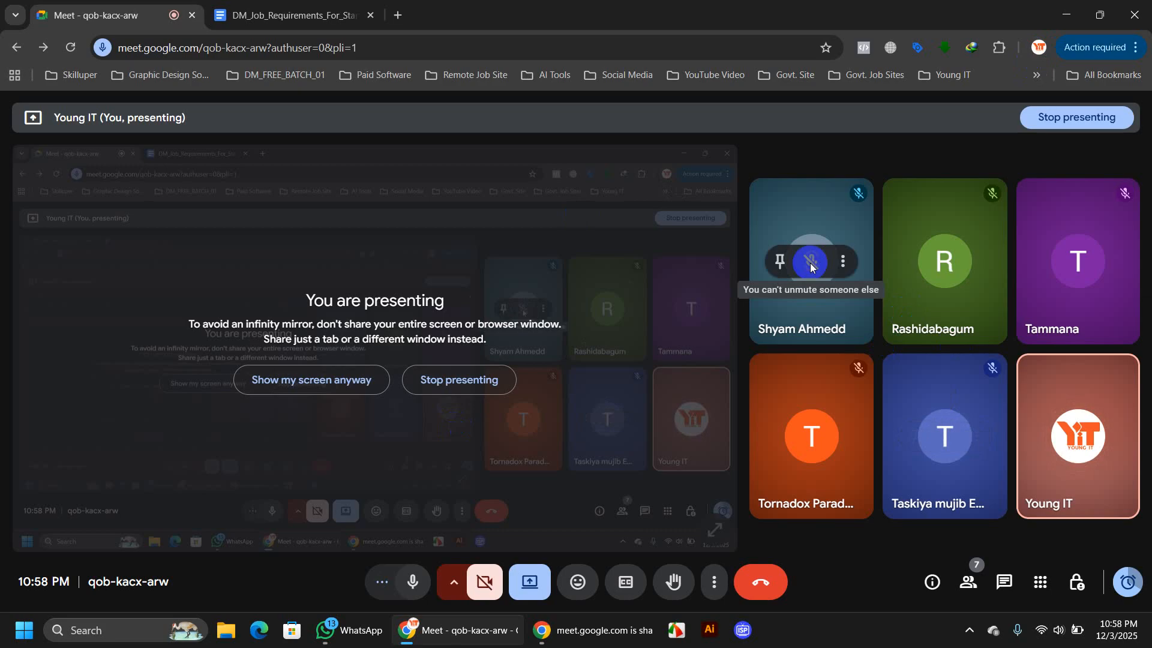
Open a new Chrome tab and close Meet's picture-in-picture window, checking the Meet tab in between.
click(399, 16)
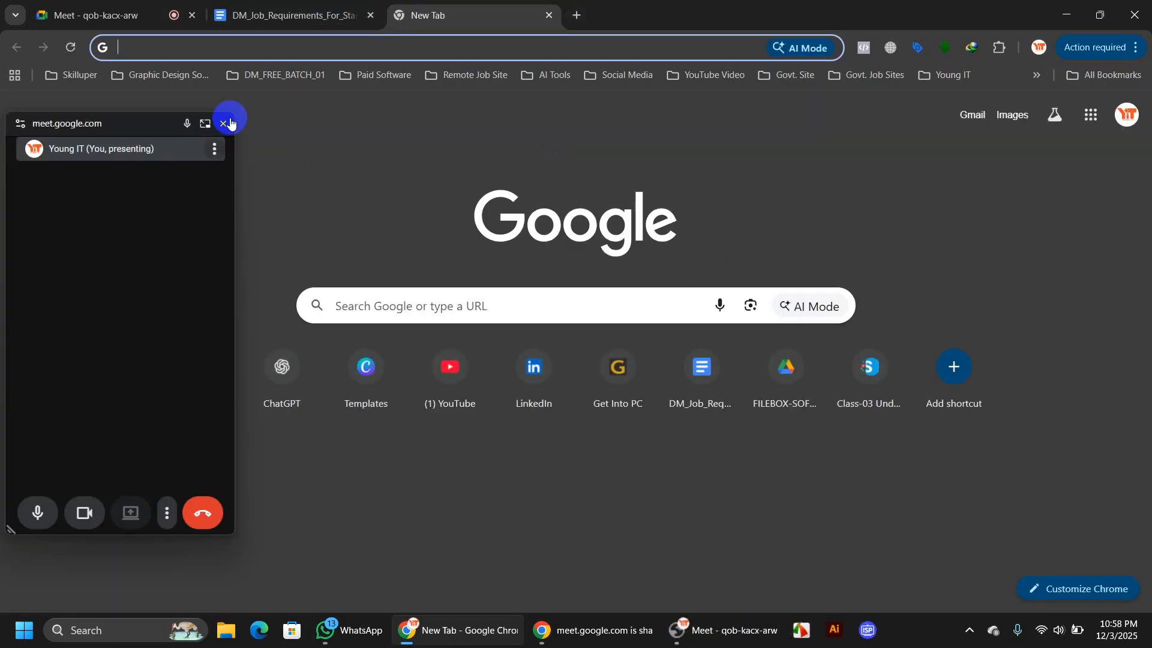
click(223, 120)
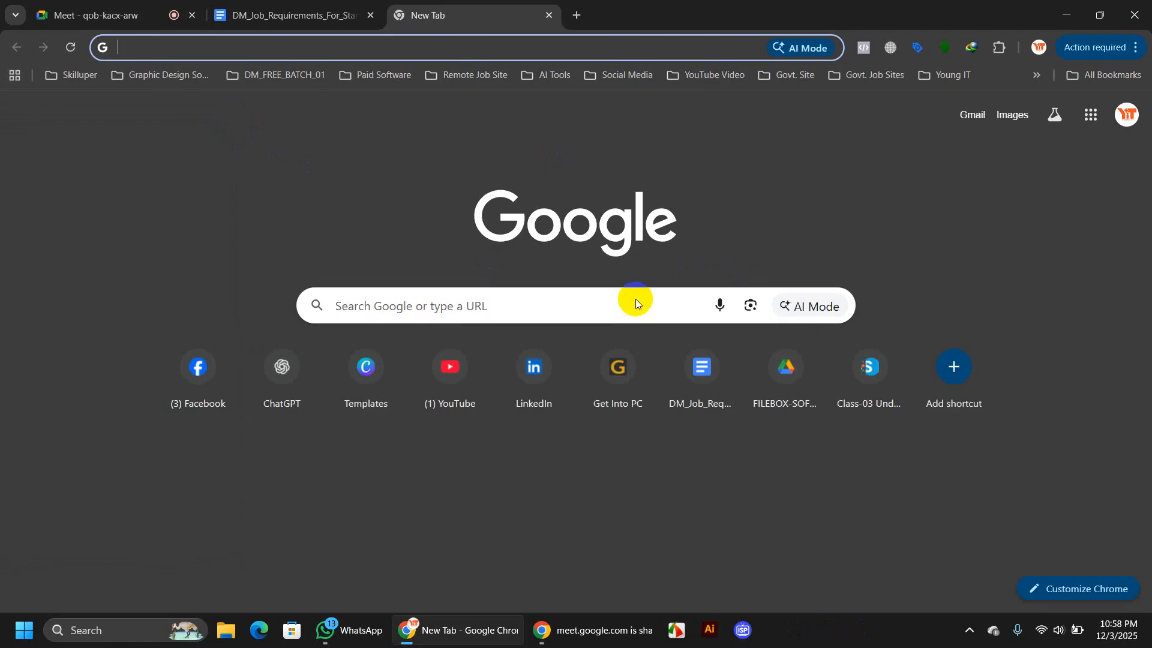
click(89, 12)
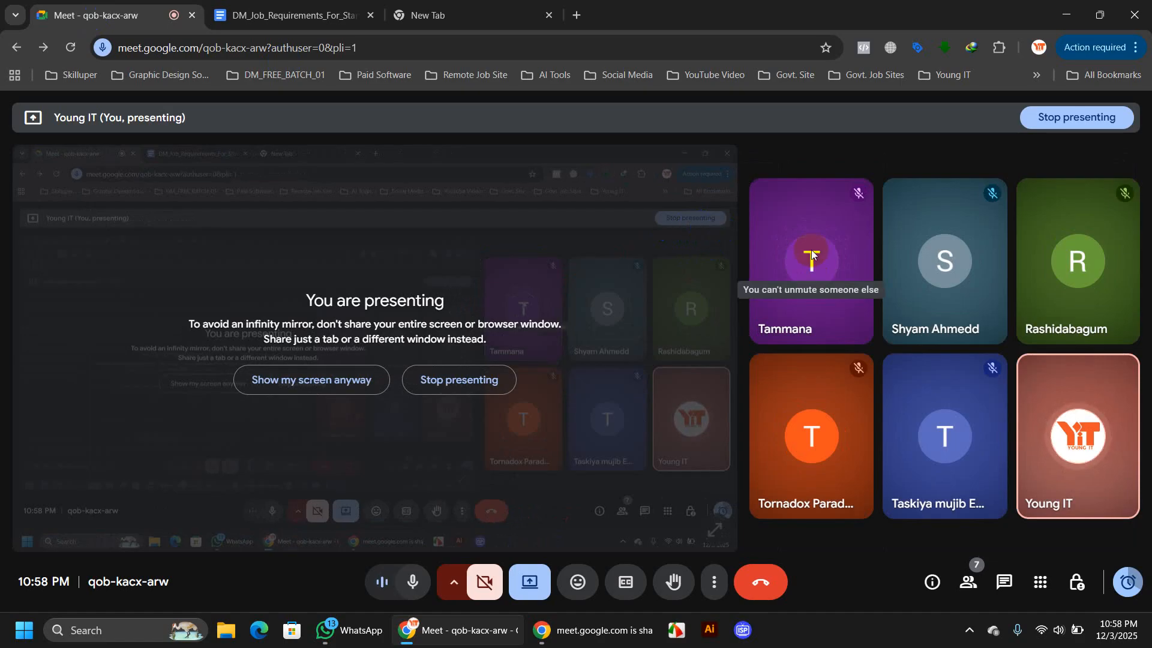
click(468, 14)
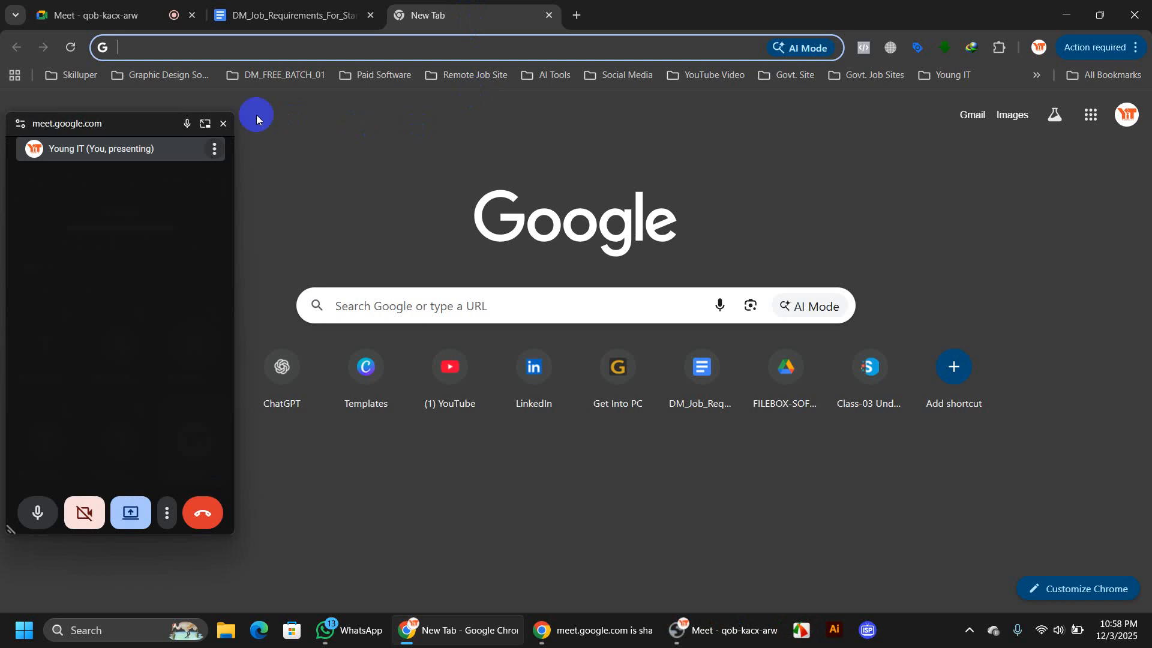
click(224, 123)
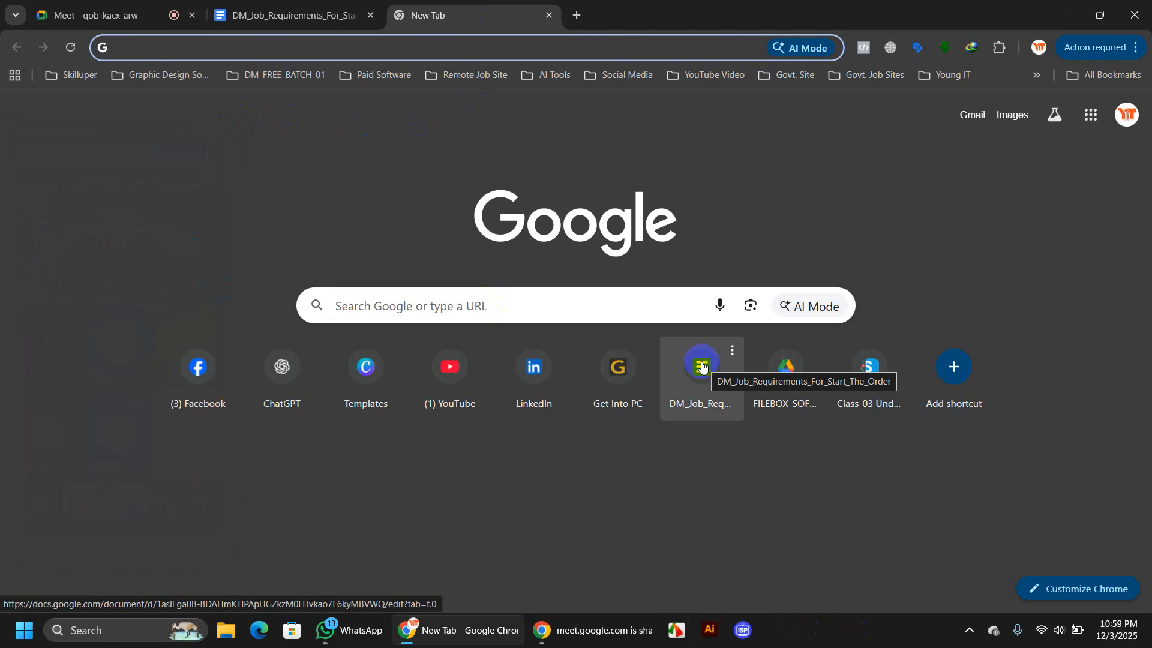
Load youtube.com from the YouTube shortcut tile on the New Tab page.
click(450, 375)
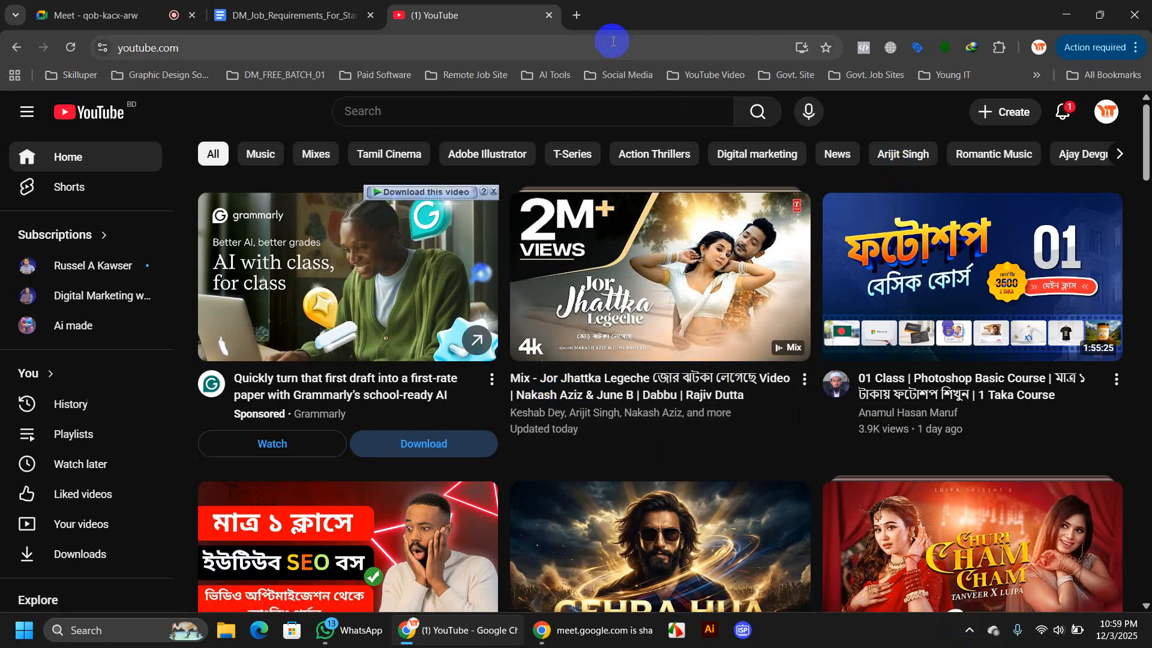
mouse_move(575, 331)
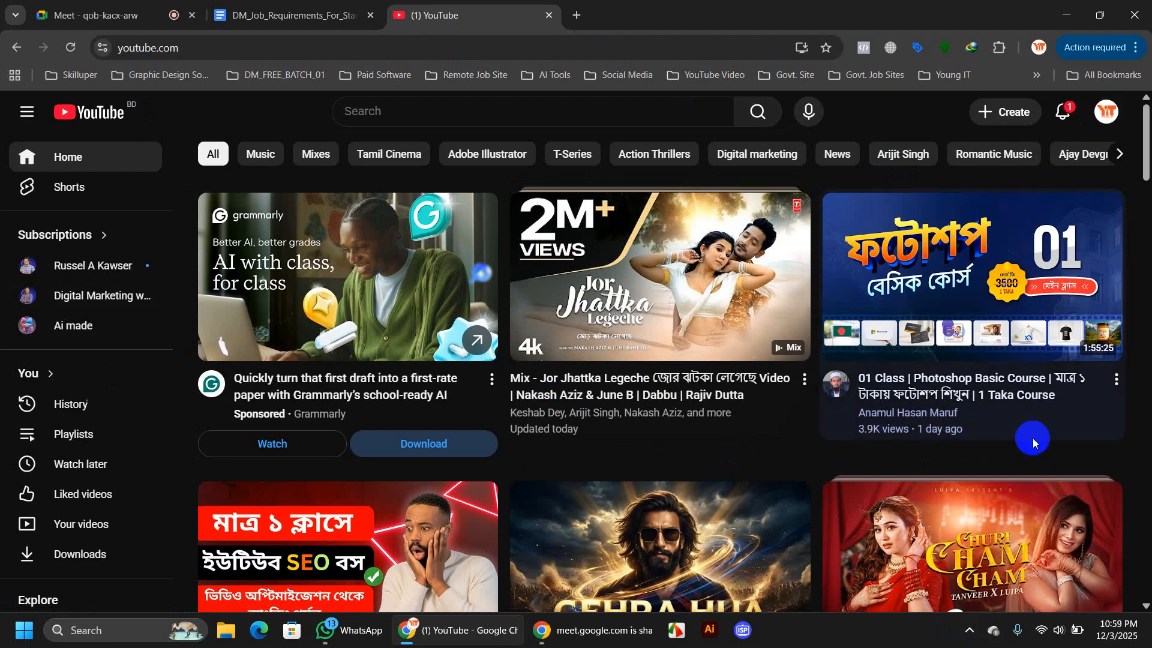
Open the YouTube account menu, zoom the page to 150%, and scroll through its options.
click(1105, 121)
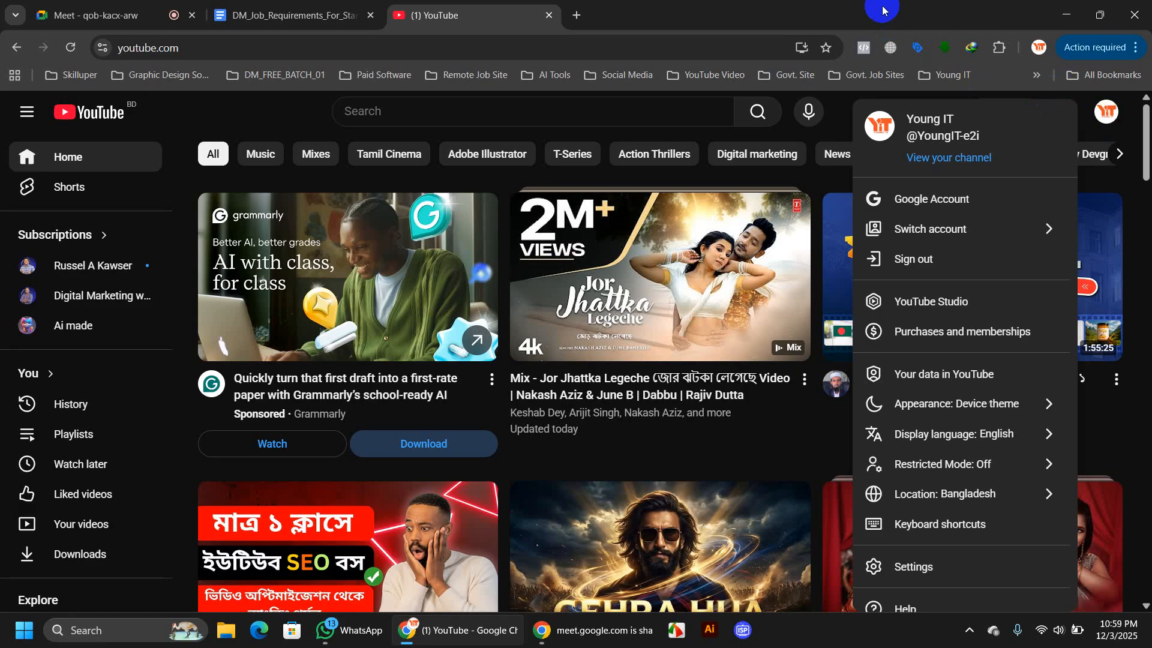
key(ctrl+plus)
key(ctrl+plus)
key(ctrl+plus)
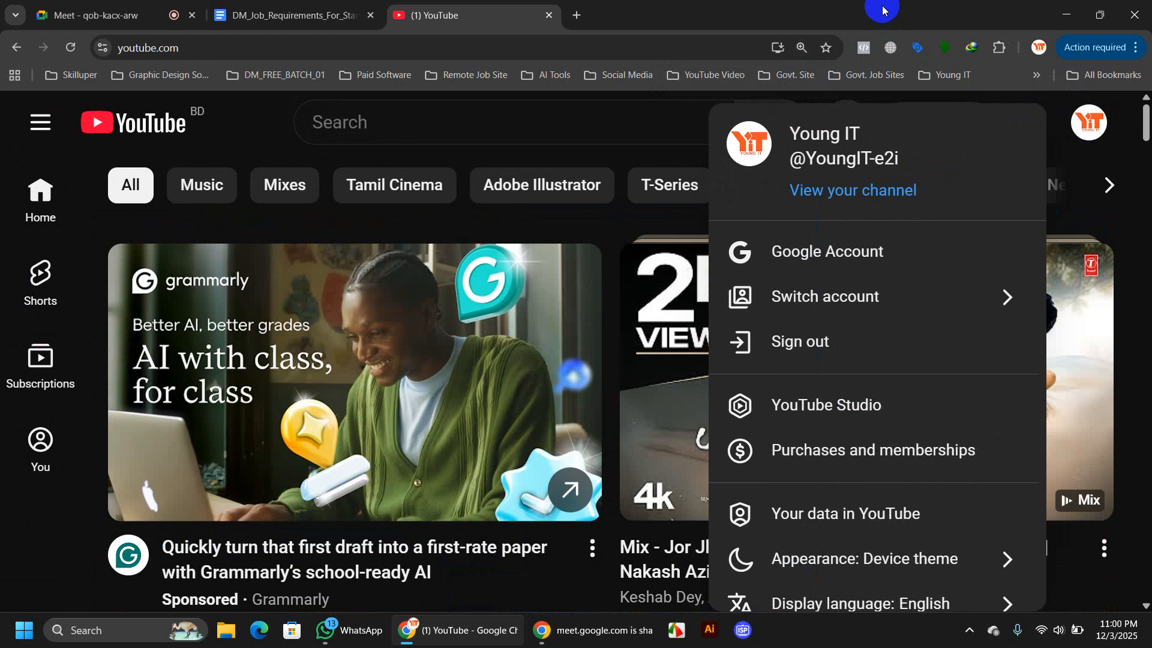
click(1097, 129)
click(1097, 128)
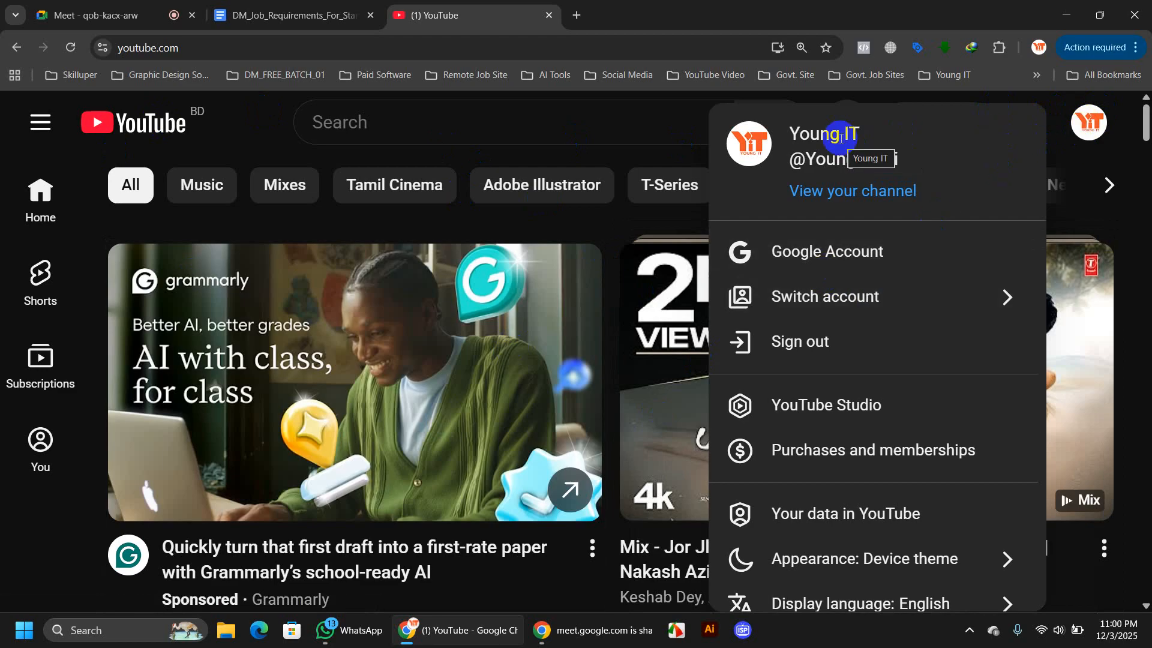
scroll(876, 335, down, 5)
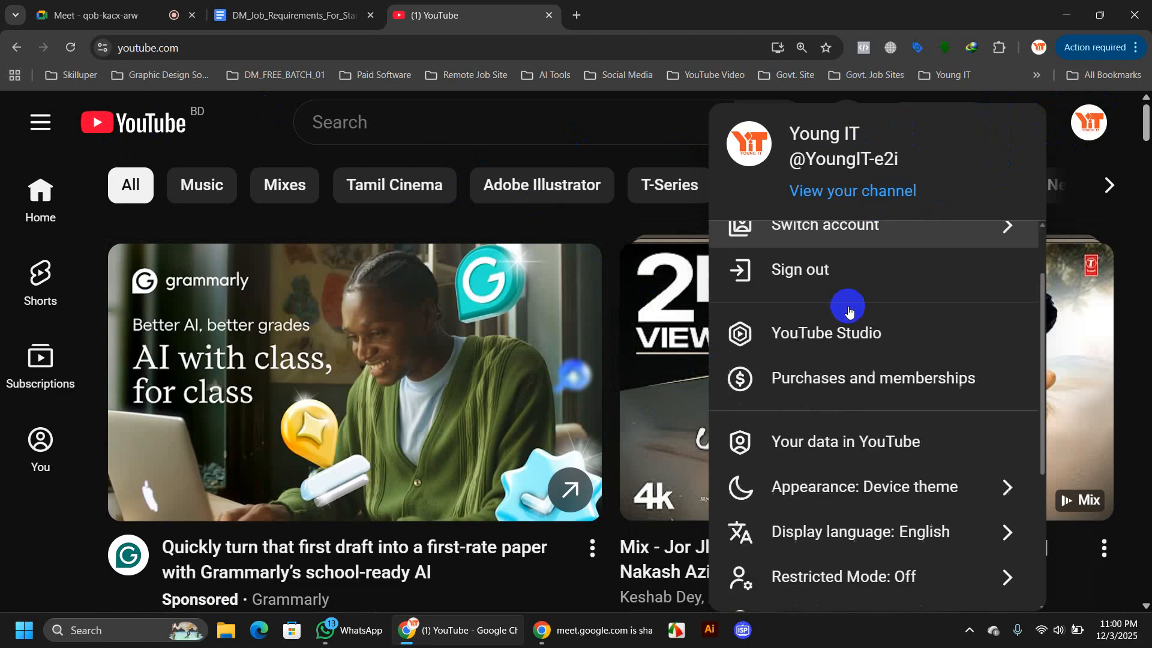
scroll(876, 360, down, 1)
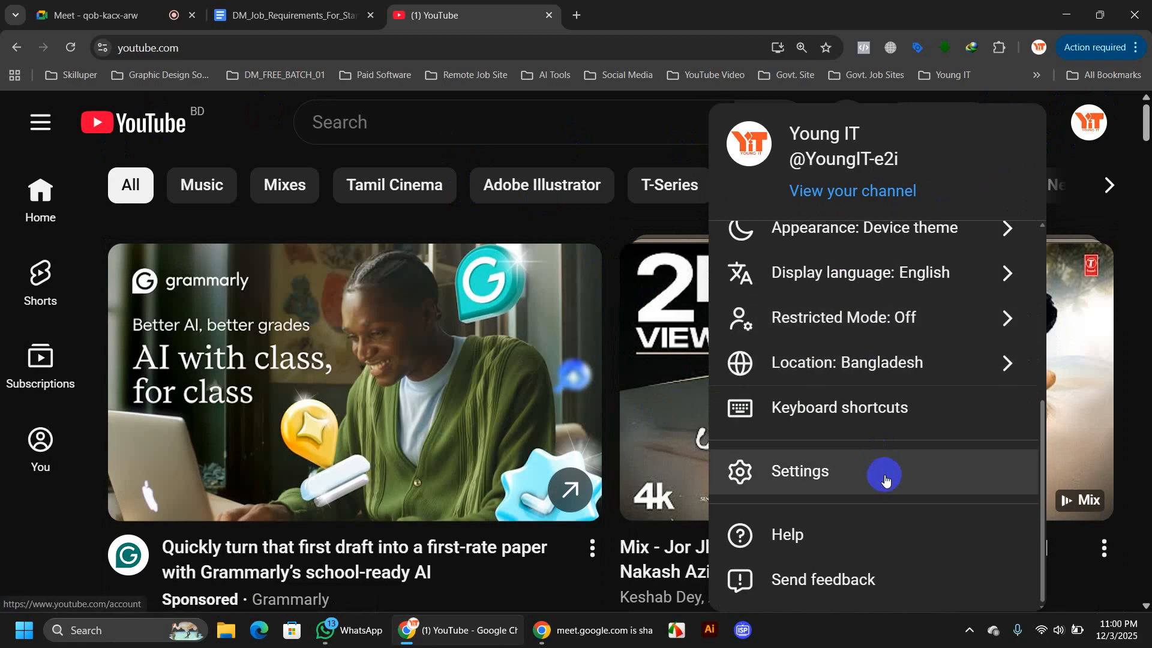
scroll(882, 484, up, 5)
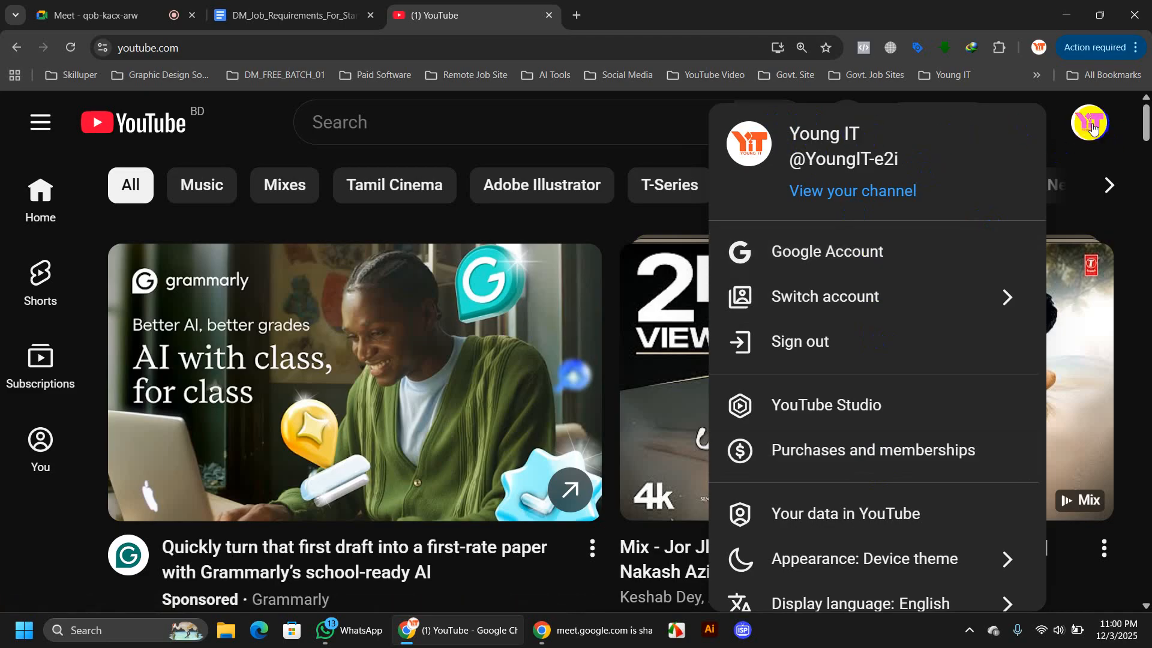
click(1039, 48)
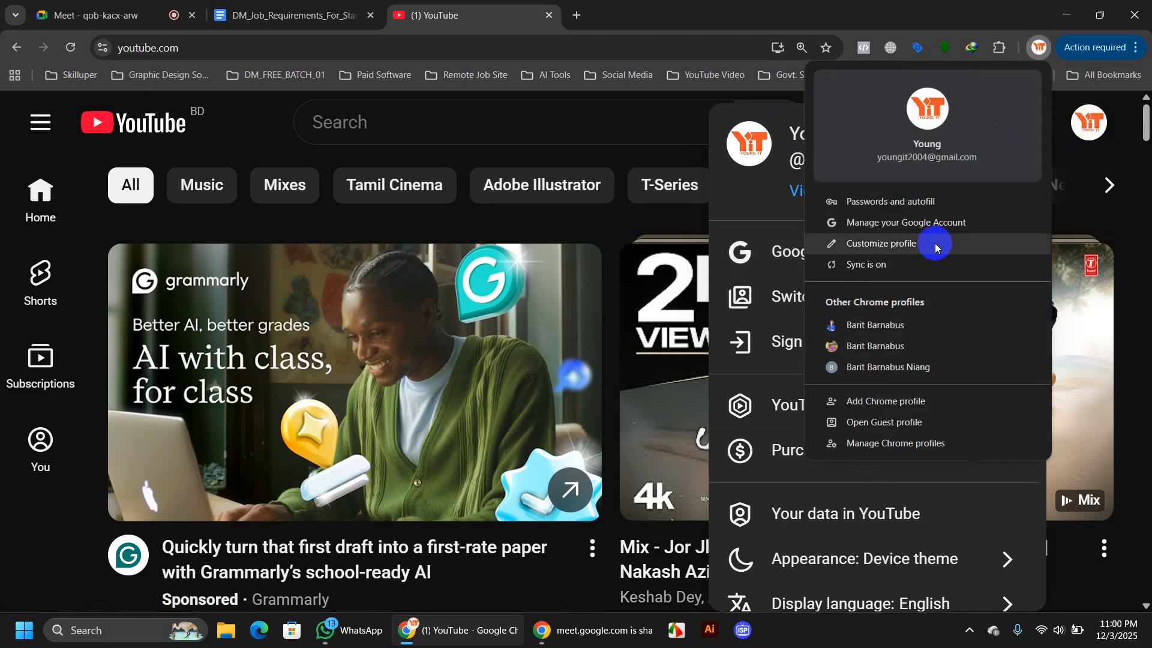
click(928, 4)
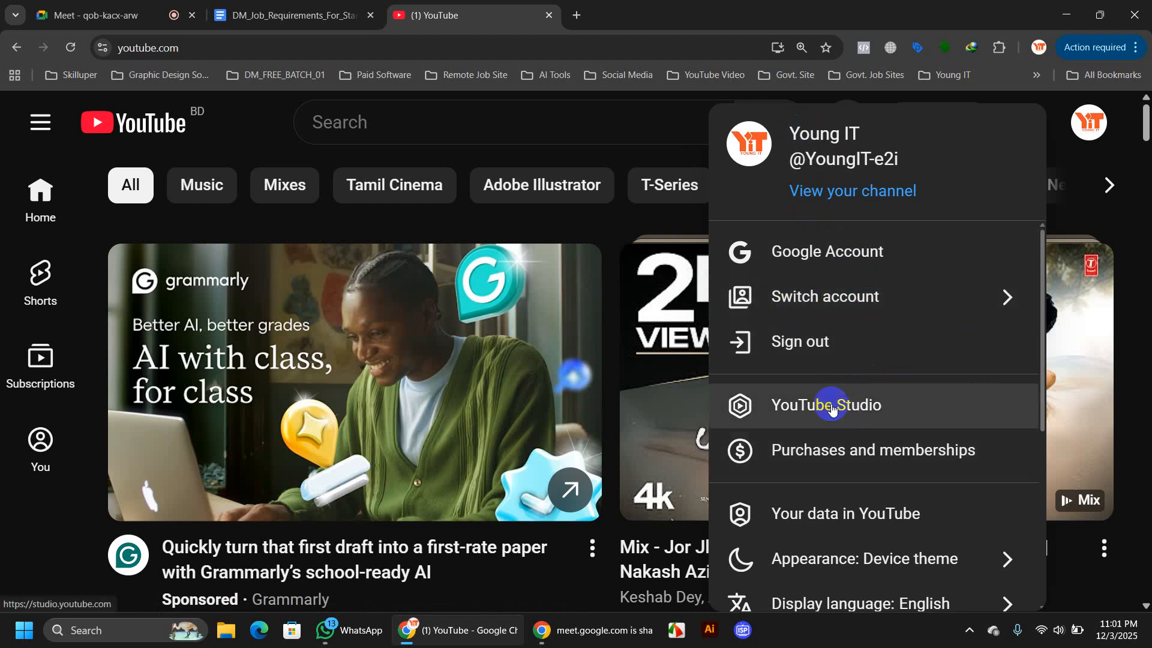
scroll(832, 407, down, 5)
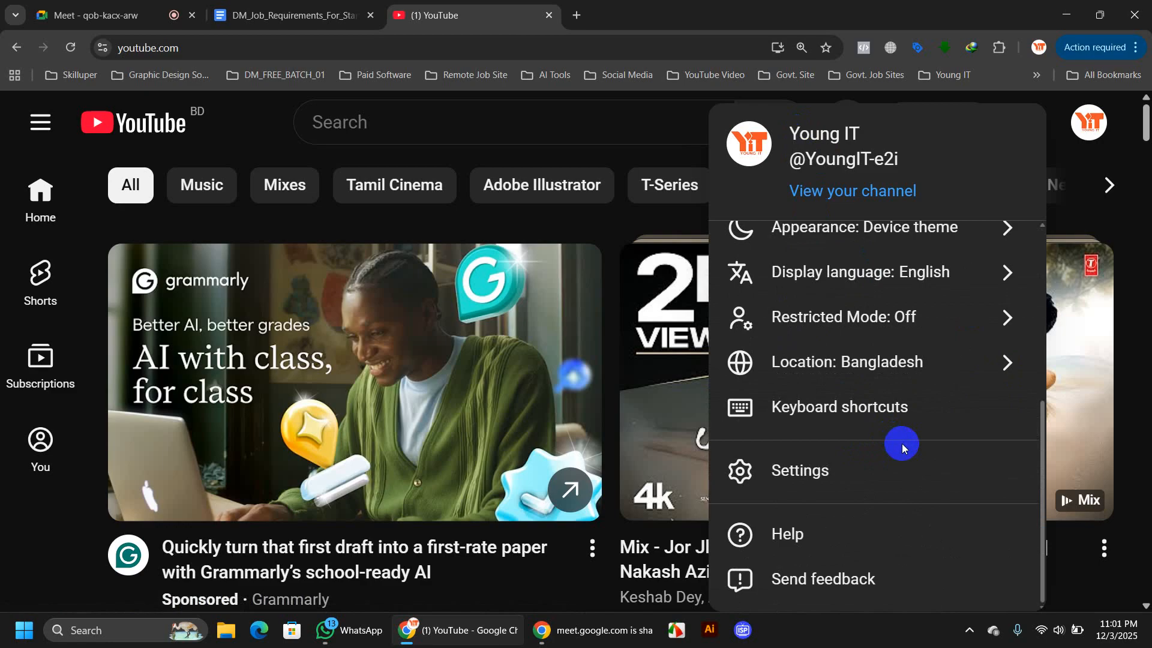
scroll(876, 455, up, 5)
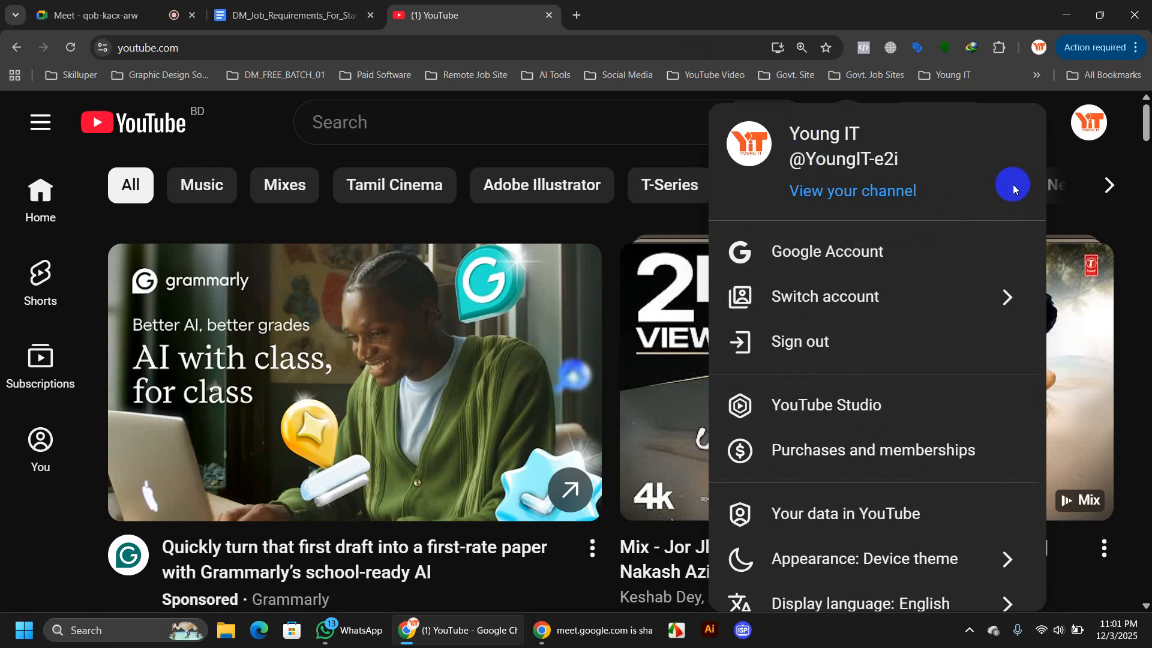
Open the Young IT channel page and scroll through it.
click(838, 198)
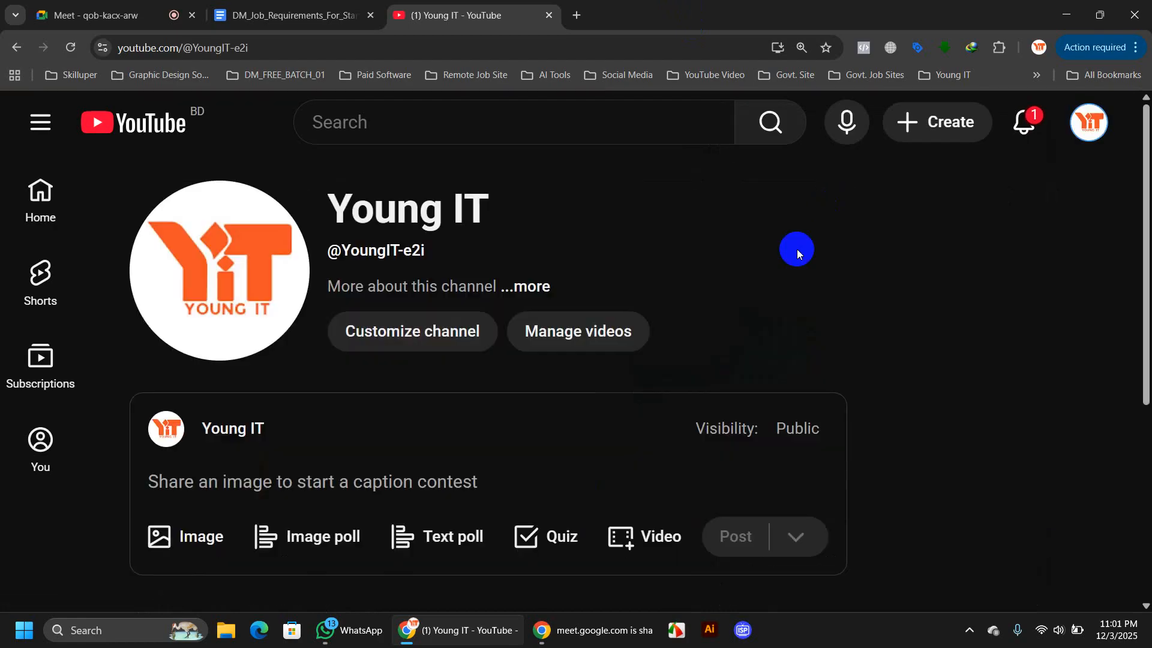
scroll(479, 396, down, 3)
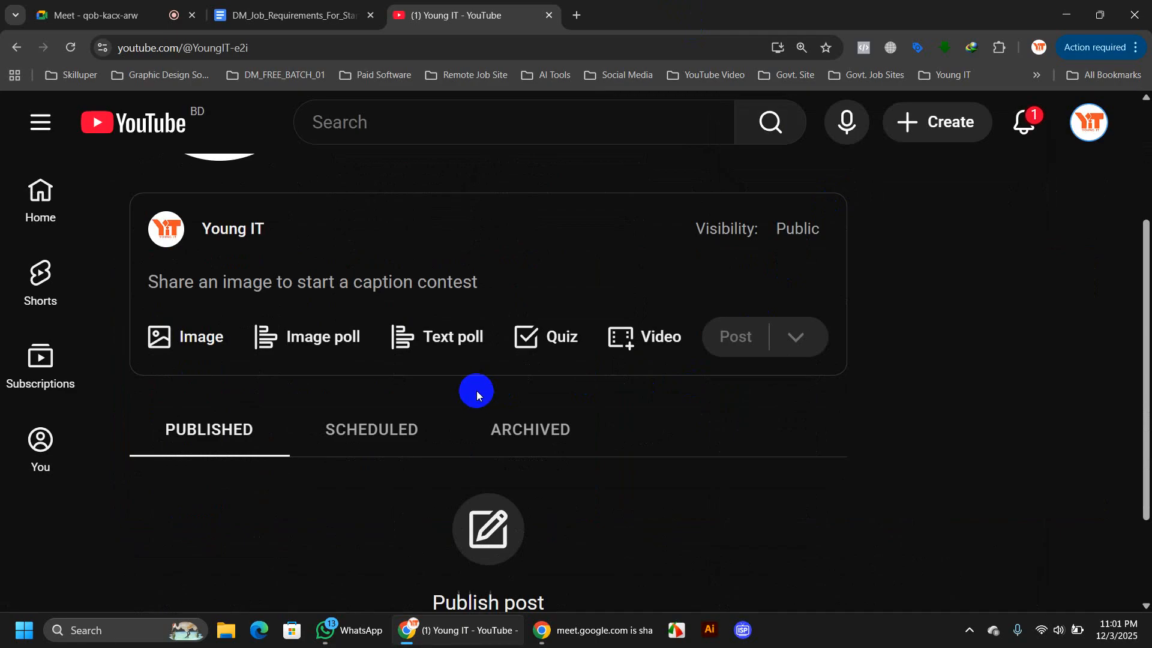
scroll(476, 390, up, 3)
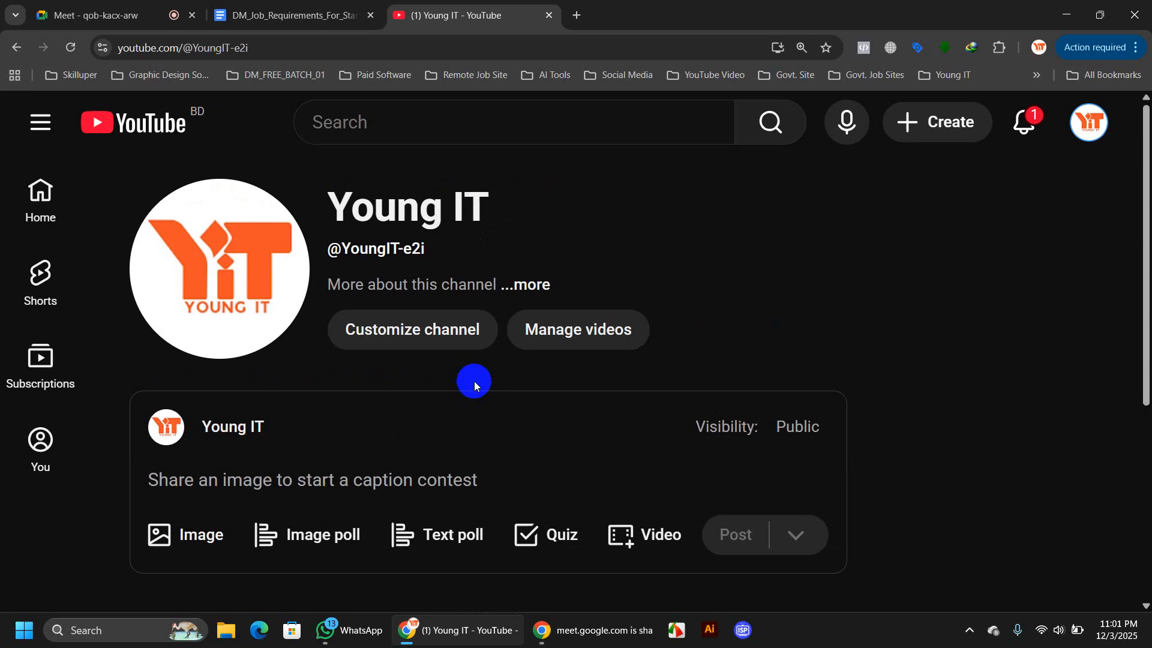
scroll(474, 384, down, 5)
scroll(475, 383, up, 5)
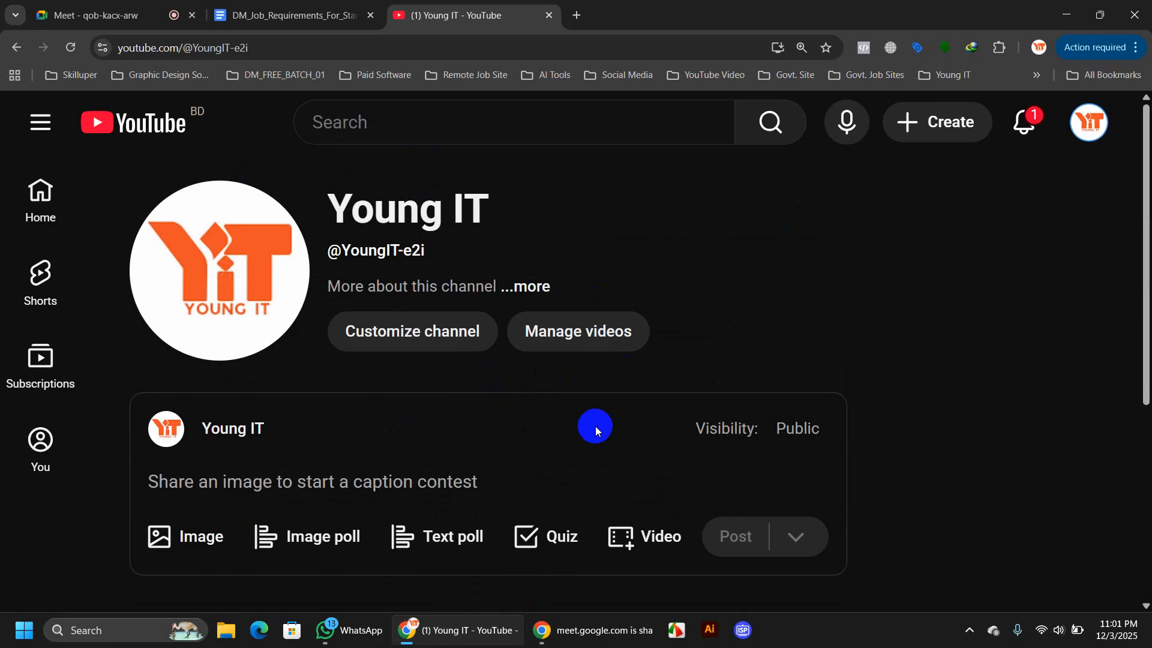
View the channel's ...more info, close it, and launch Customize channel in YouTube Studio.
click(536, 286)
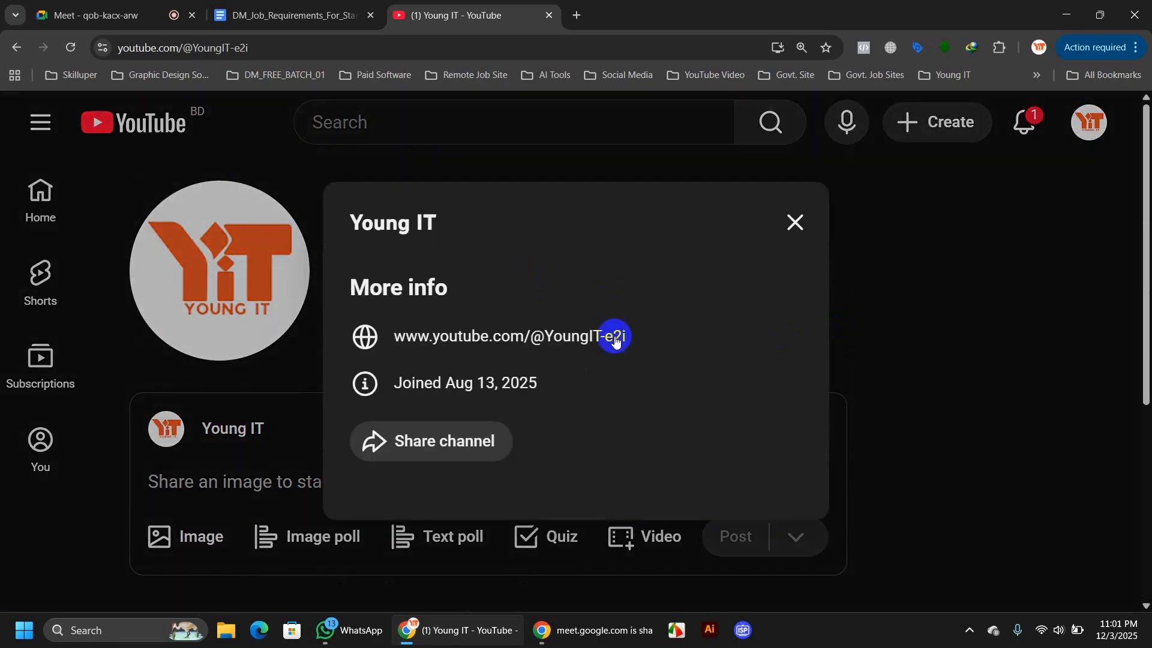
click(795, 222)
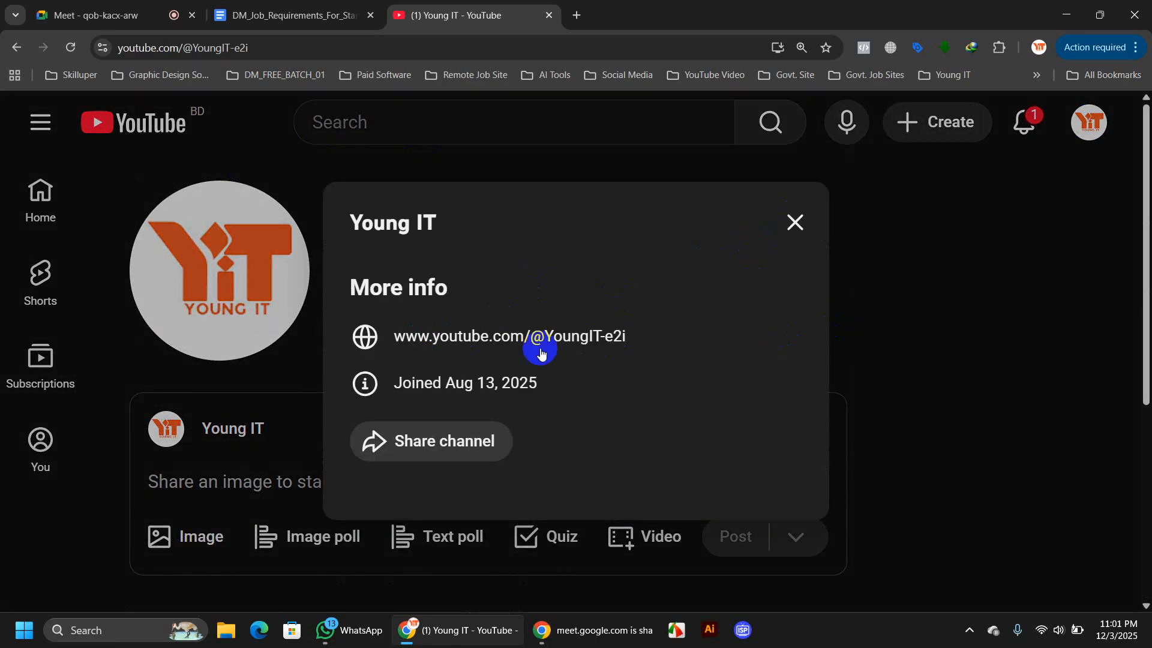
click(797, 222)
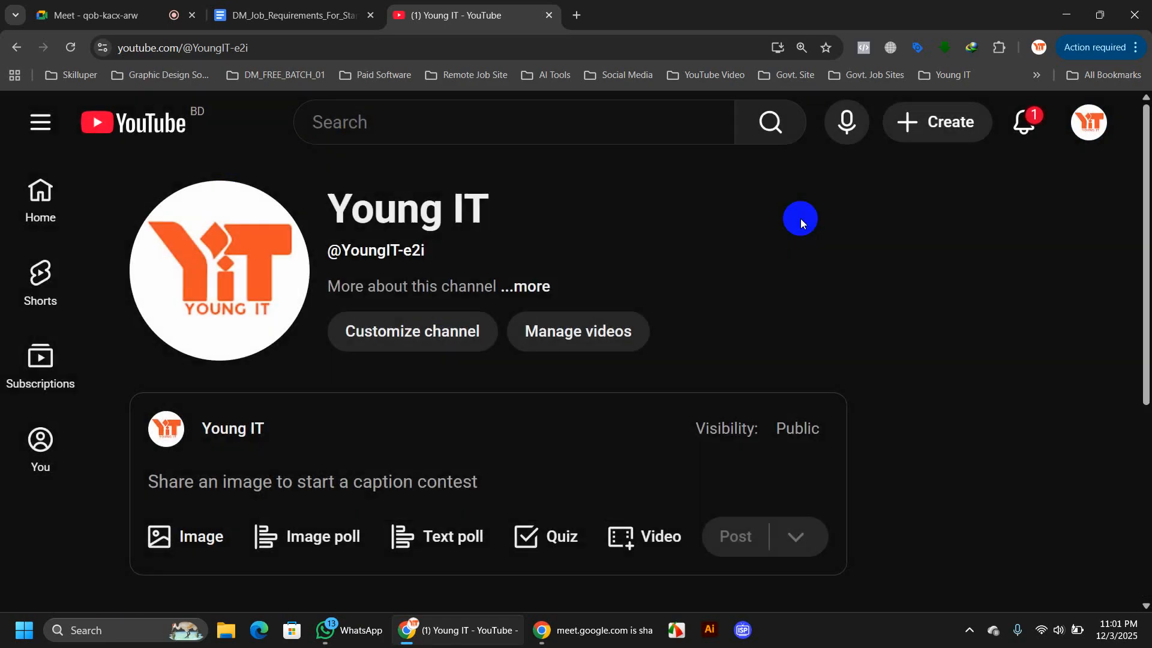
click(418, 330)
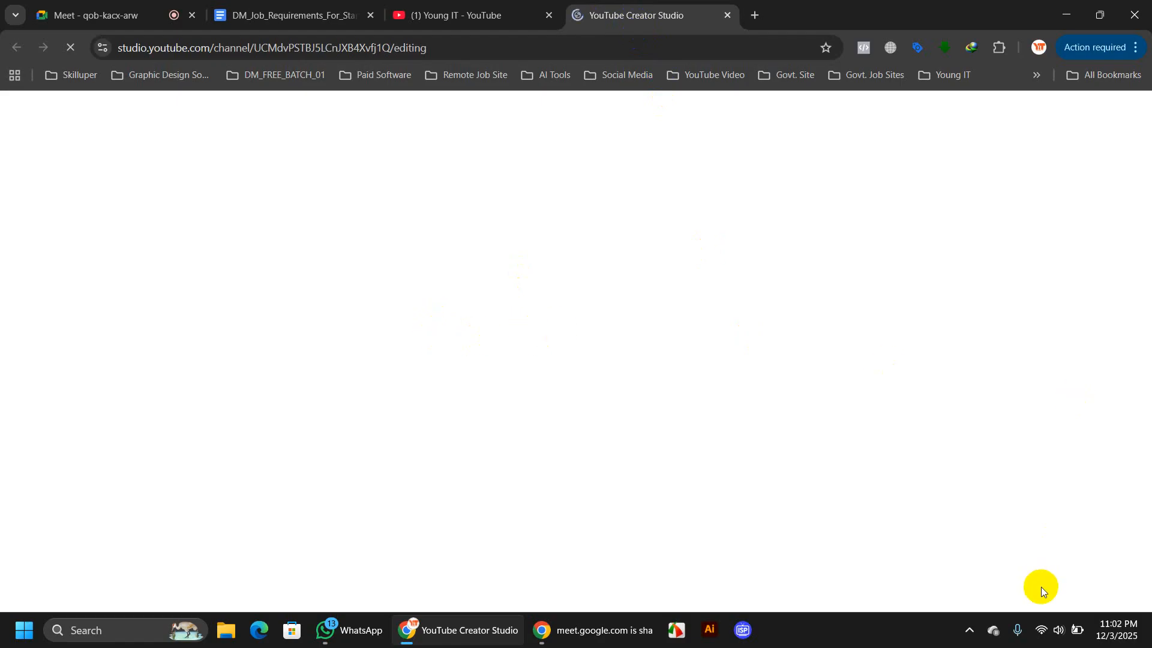
Dismiss the Welcome to YouTube Studio dialog and open the Studio account options.
click(1044, 629)
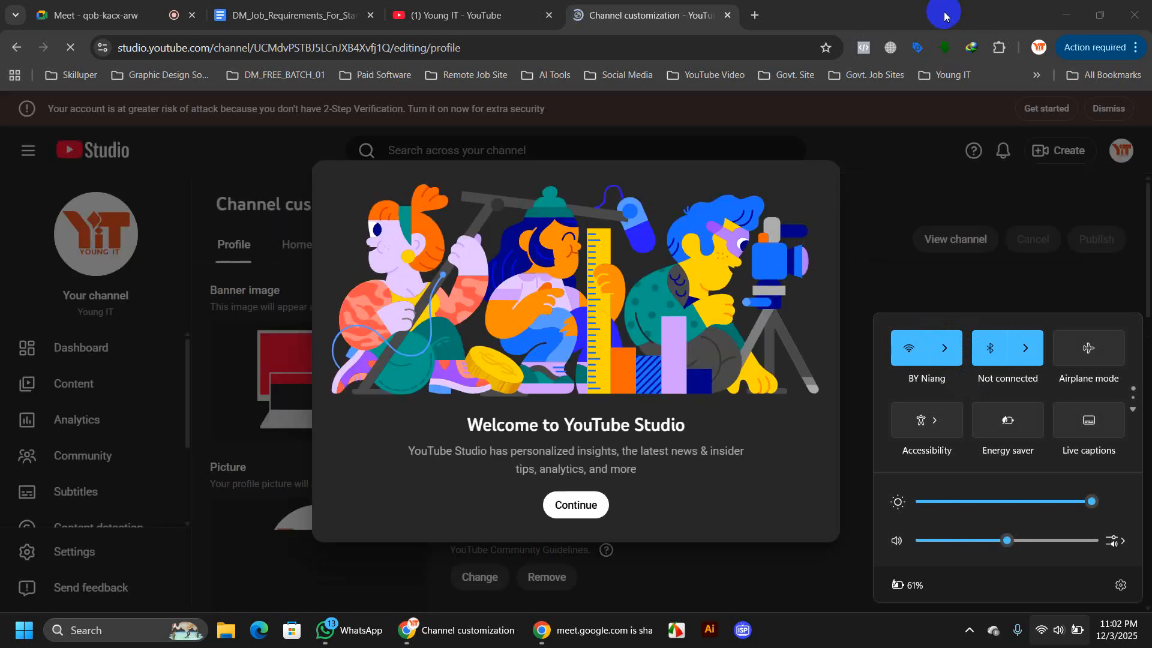
click(575, 504)
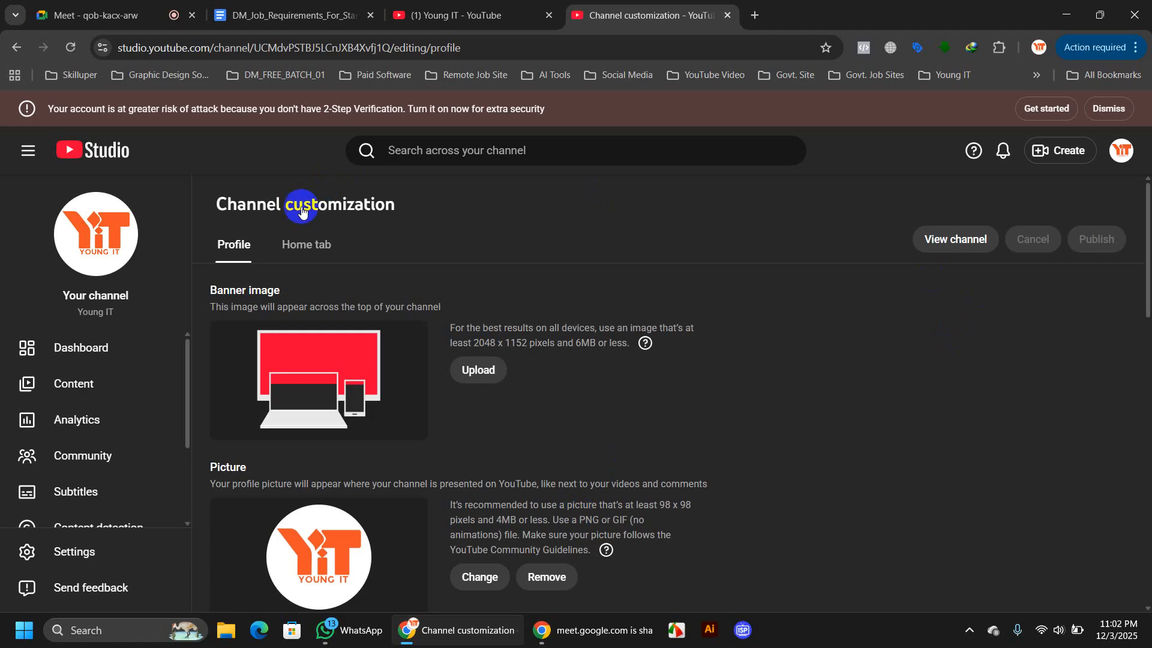
scroll(104, 459, down, 2)
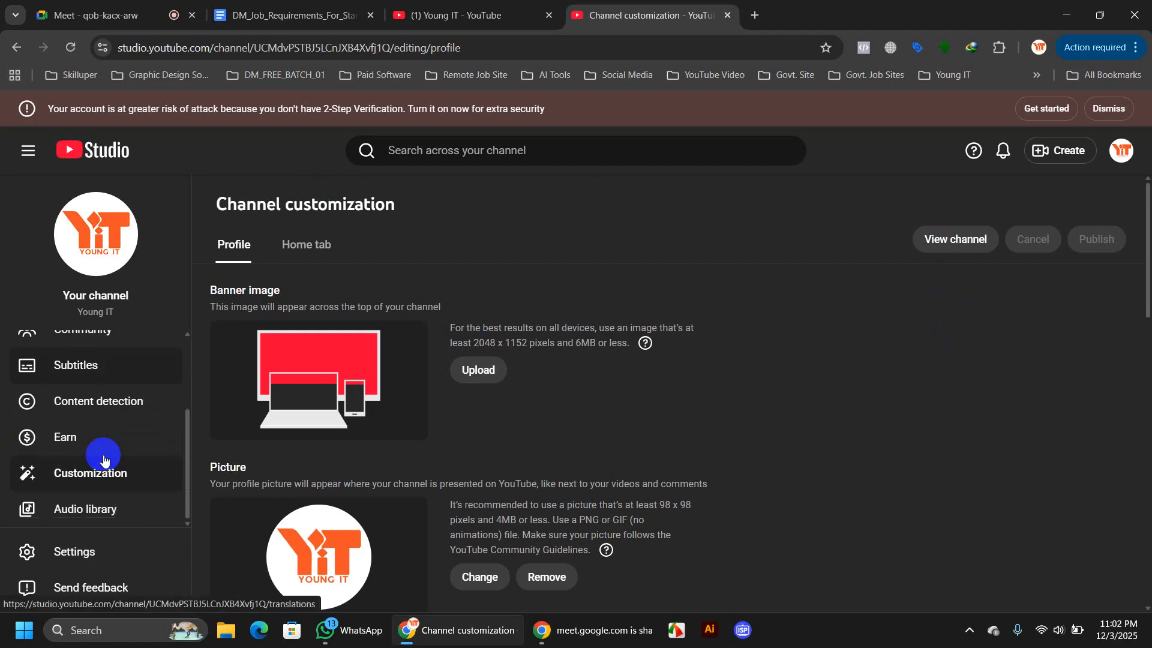
scroll(120, 456, up, 2)
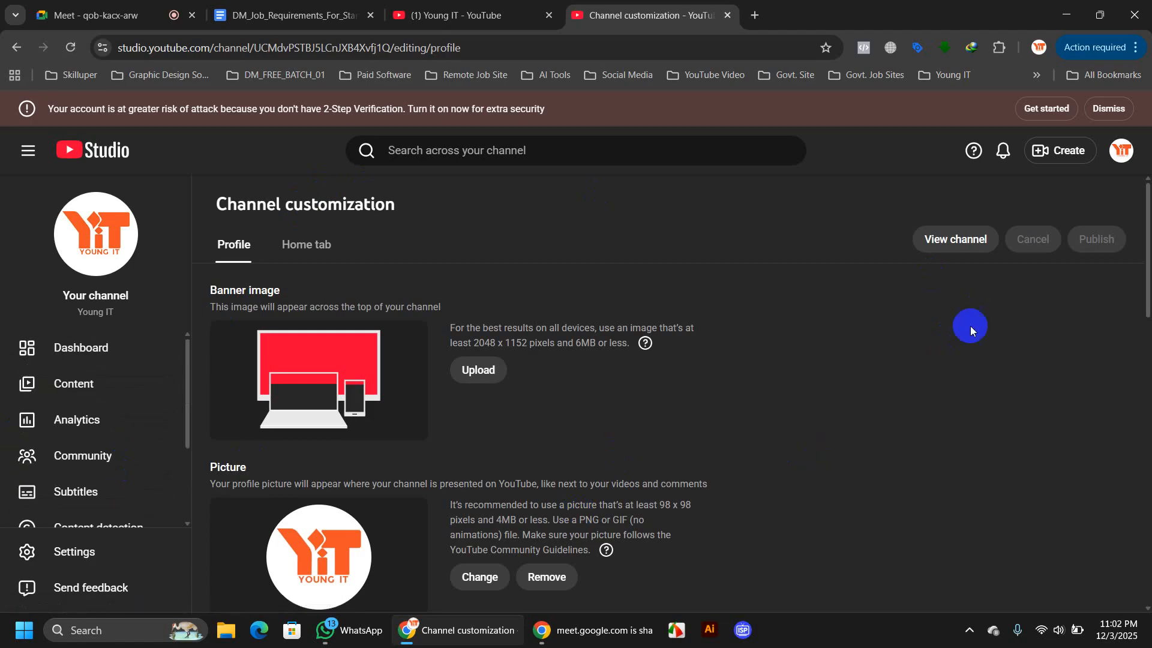
click(1121, 151)
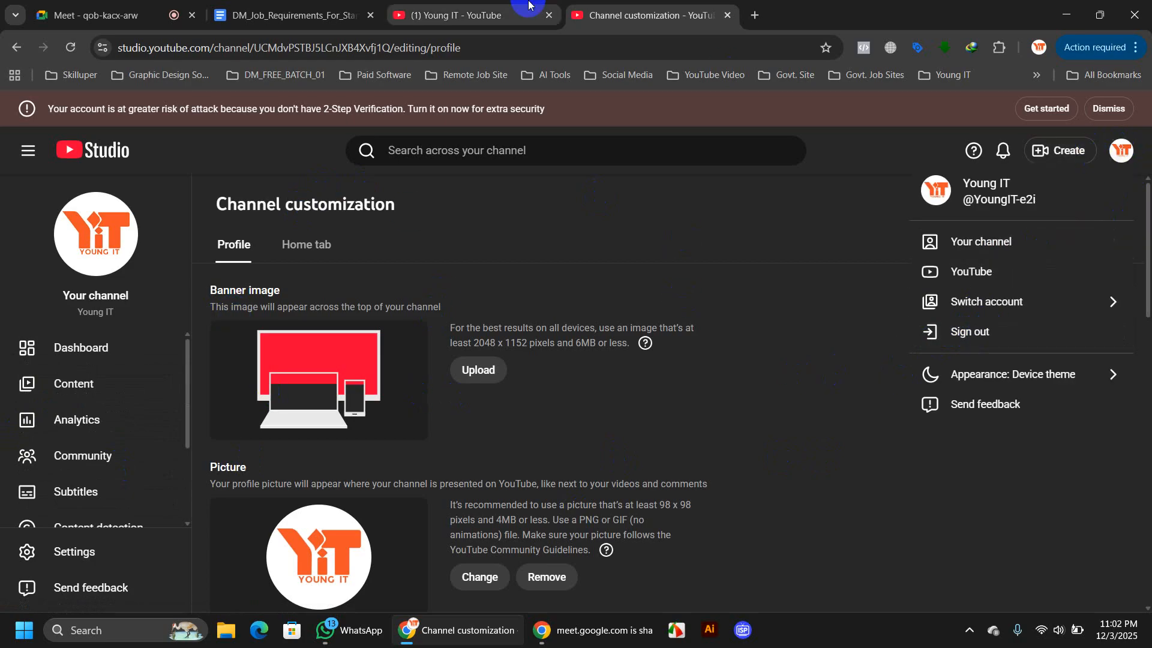
Close the Studio tab and open YouTube's account Settings page for the Young IT channel.
click(729, 16)
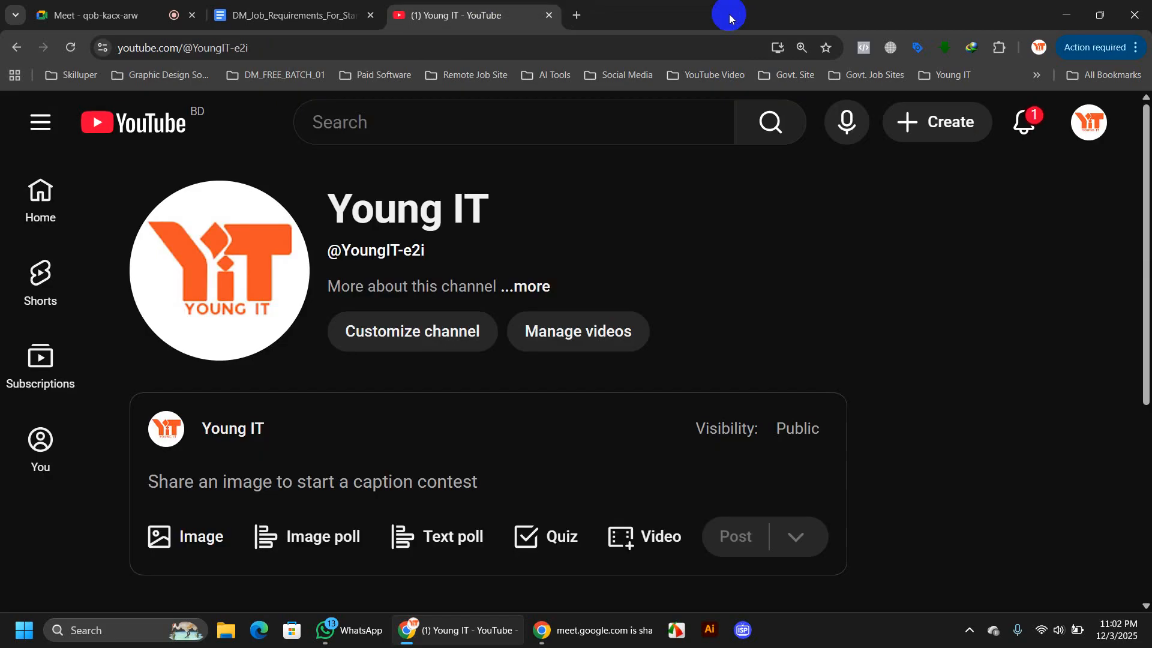
click(1096, 131)
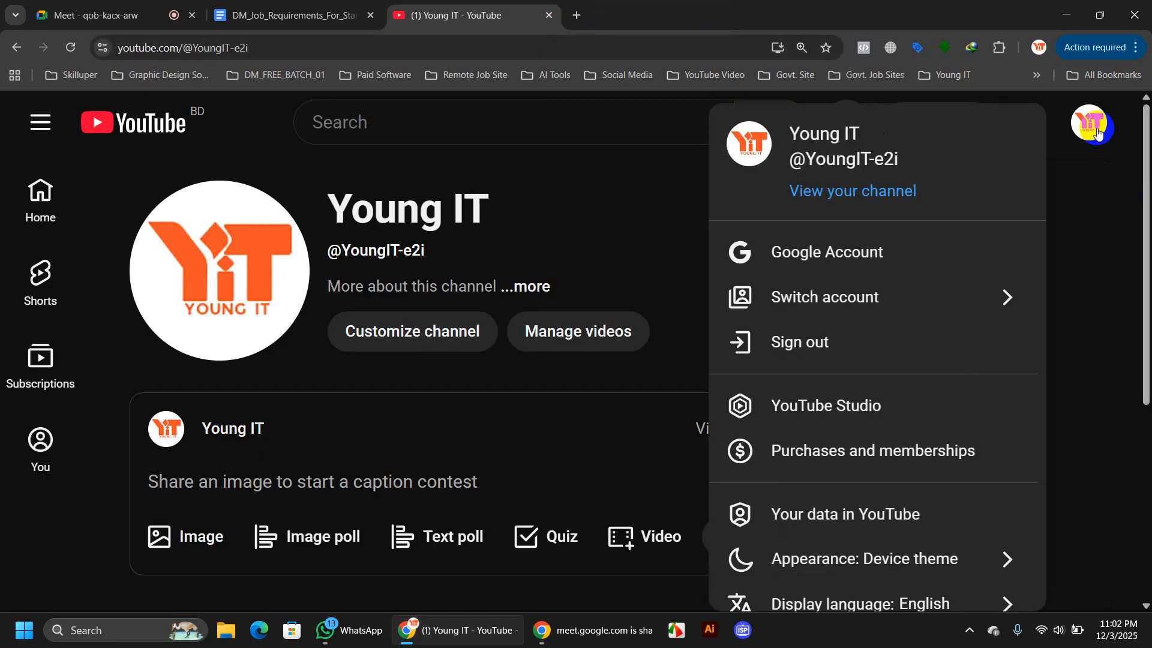
scroll(933, 391, down, 5)
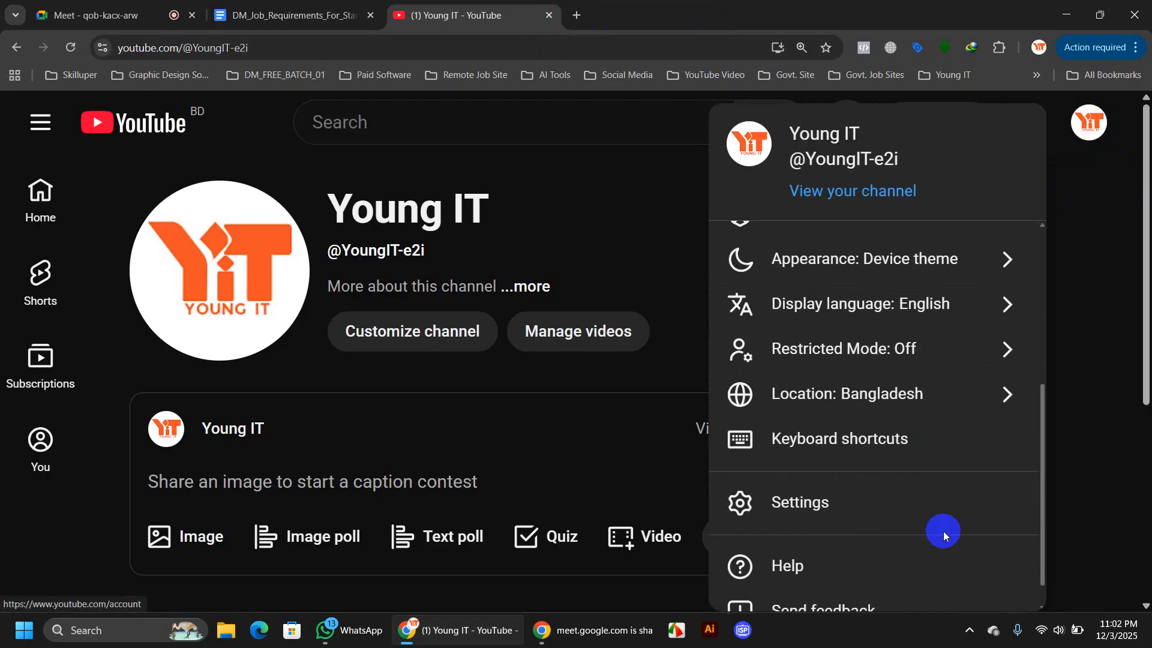
click(836, 510)
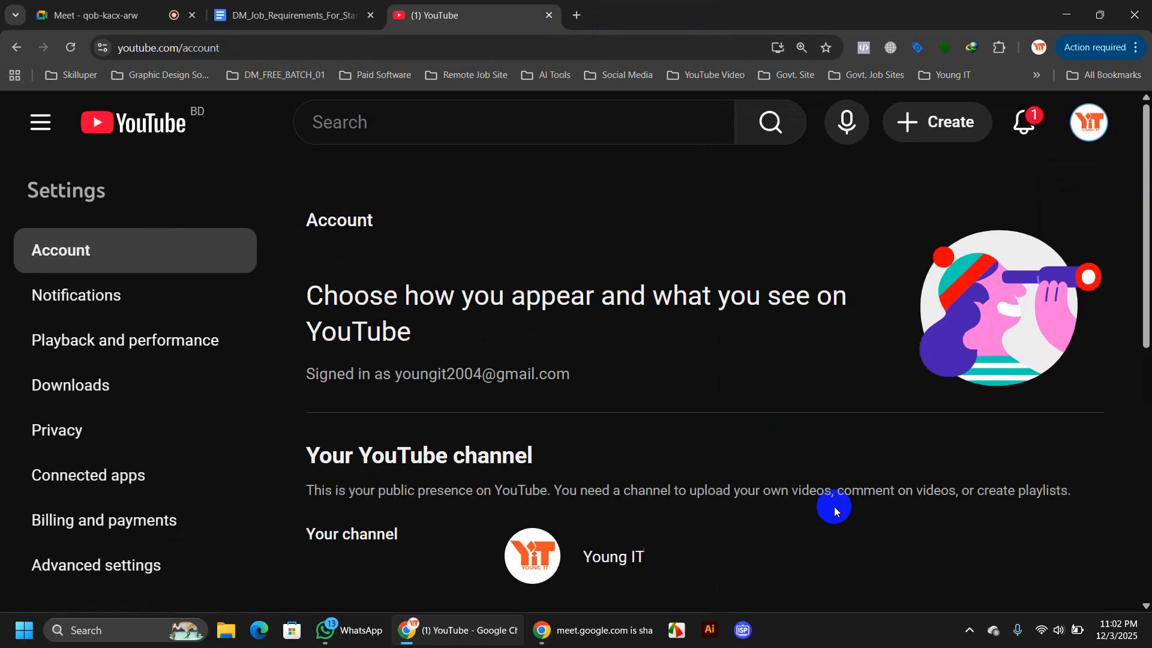
scroll(506, 489, down, 5)
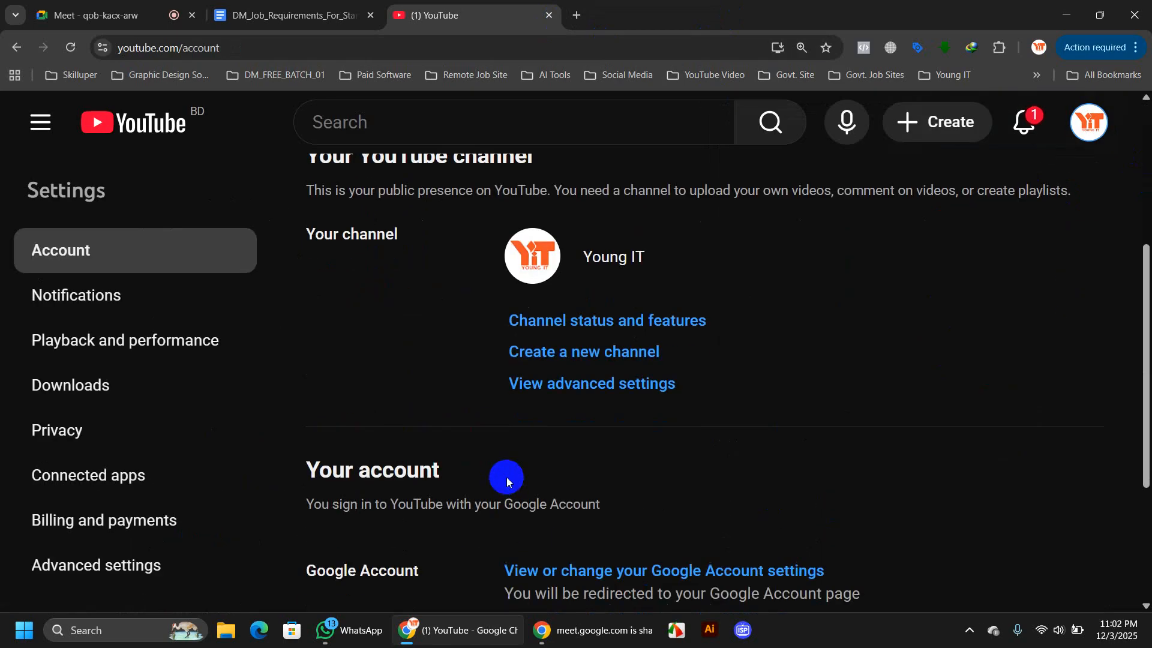
scroll(507, 476, up, 5)
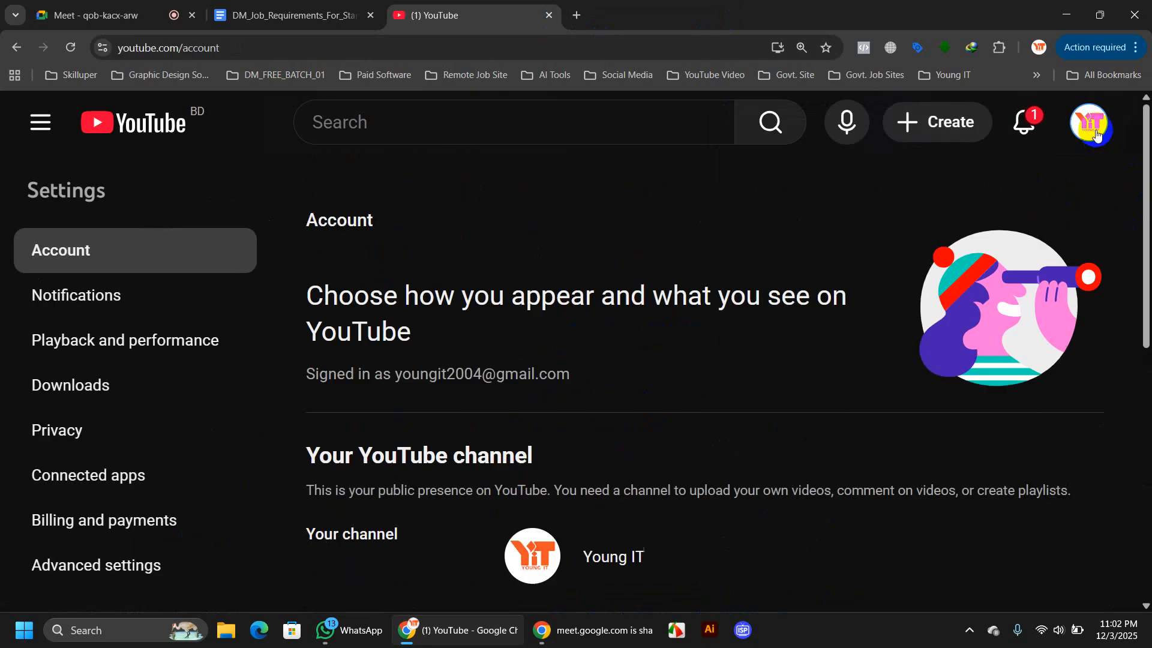
scroll(801, 288, down, 5)
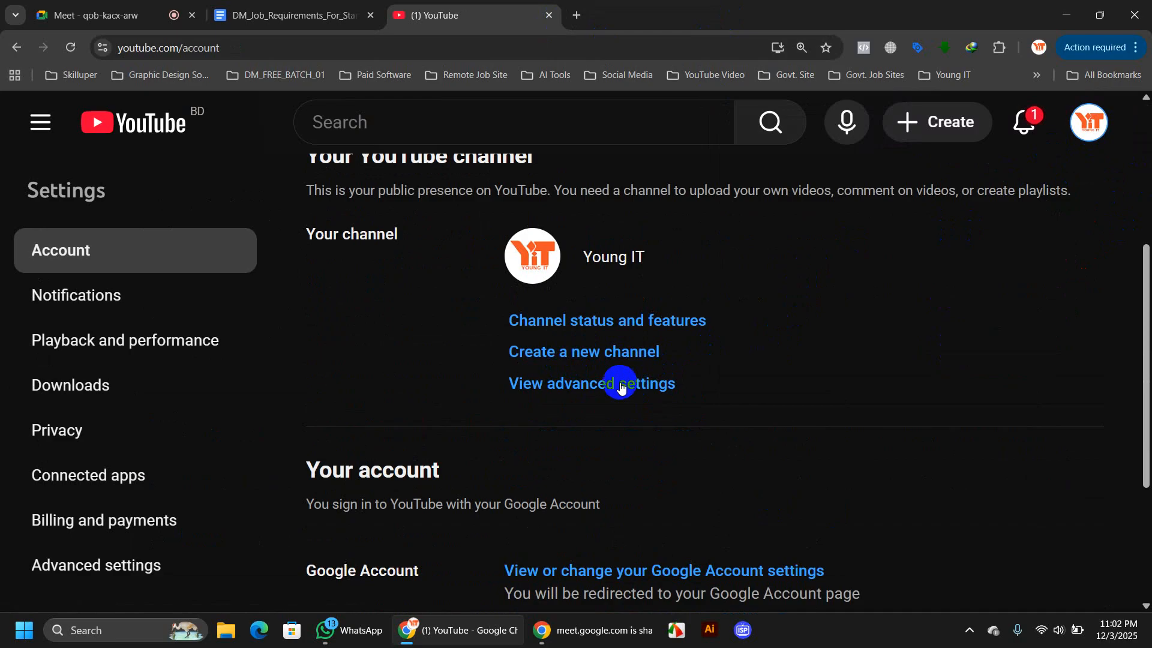
click(563, 352)
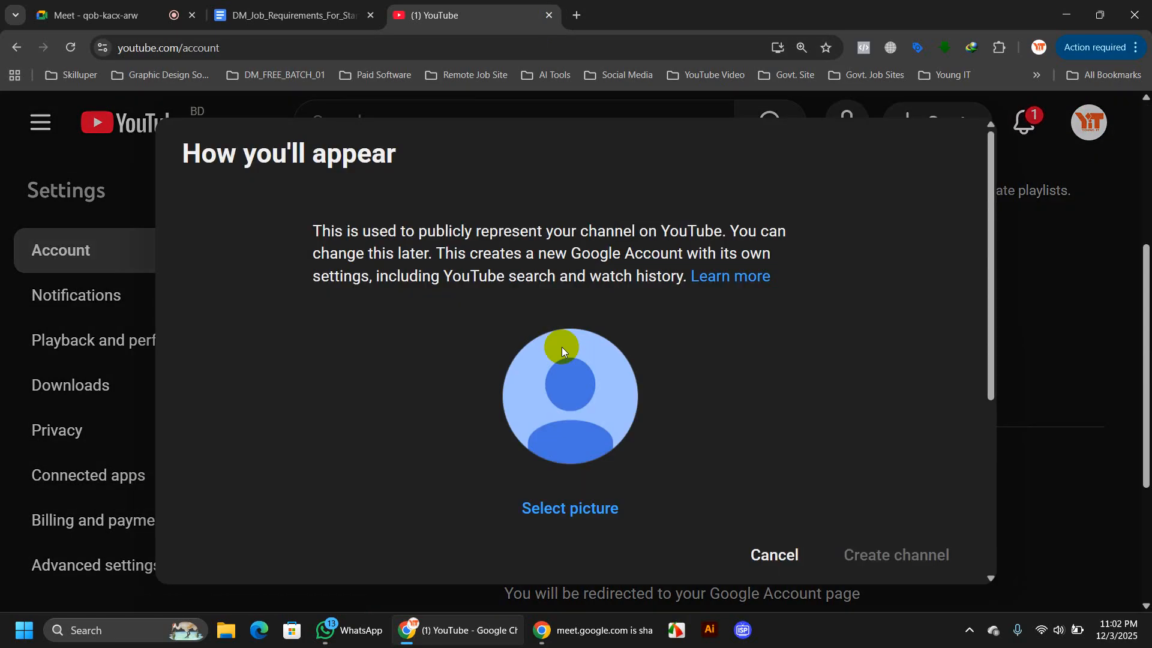
scroll(696, 348, down, 5)
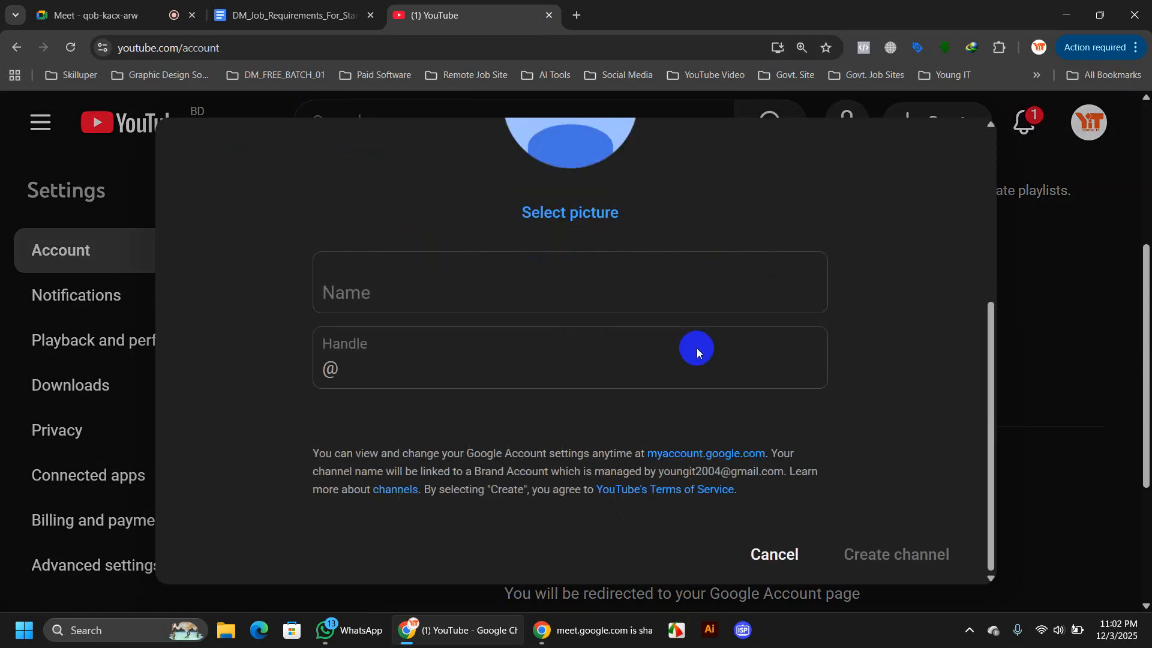
scroll(696, 348, up, 5)
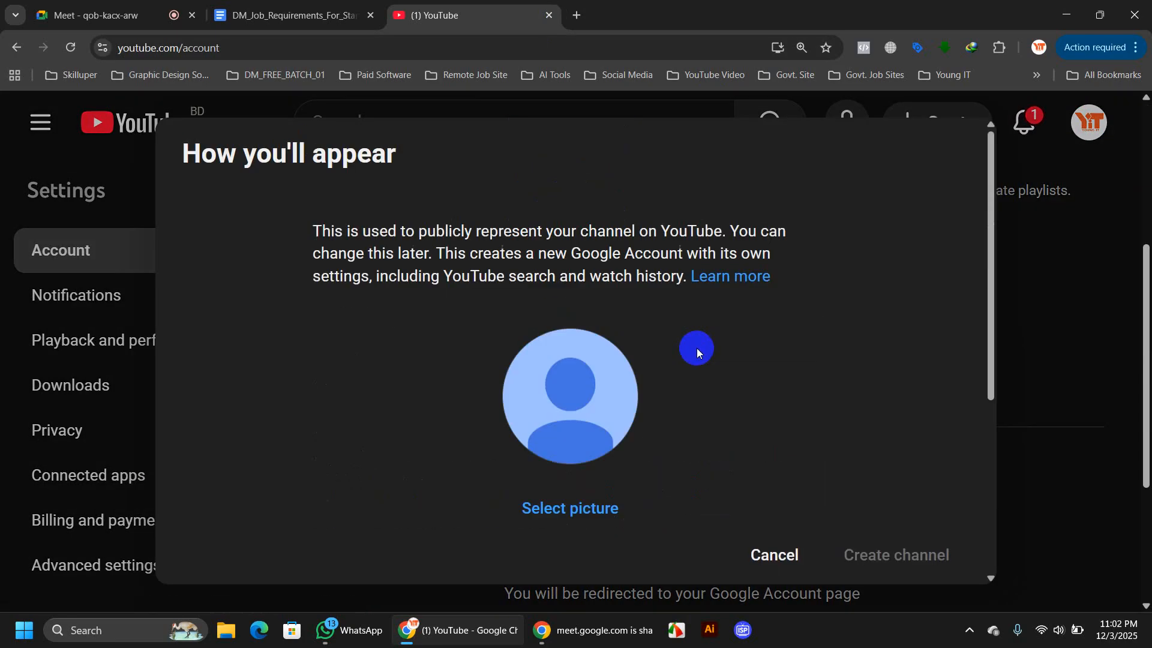
scroll(696, 348, down, 4)
click(573, 321)
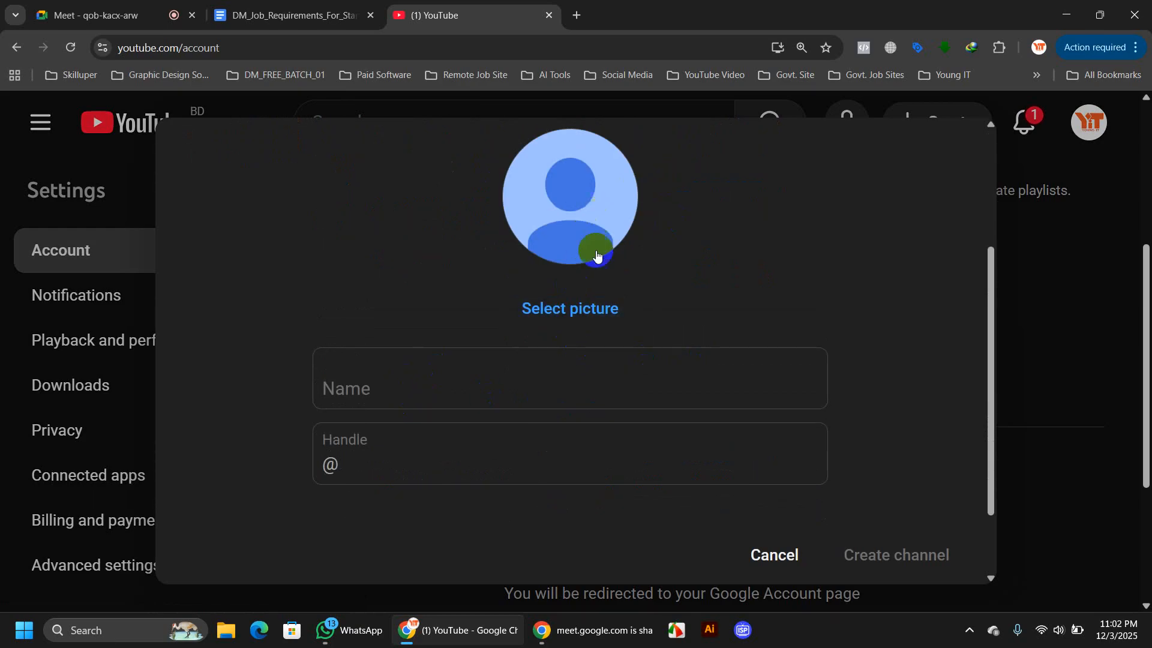
click(437, 381)
click(428, 451)
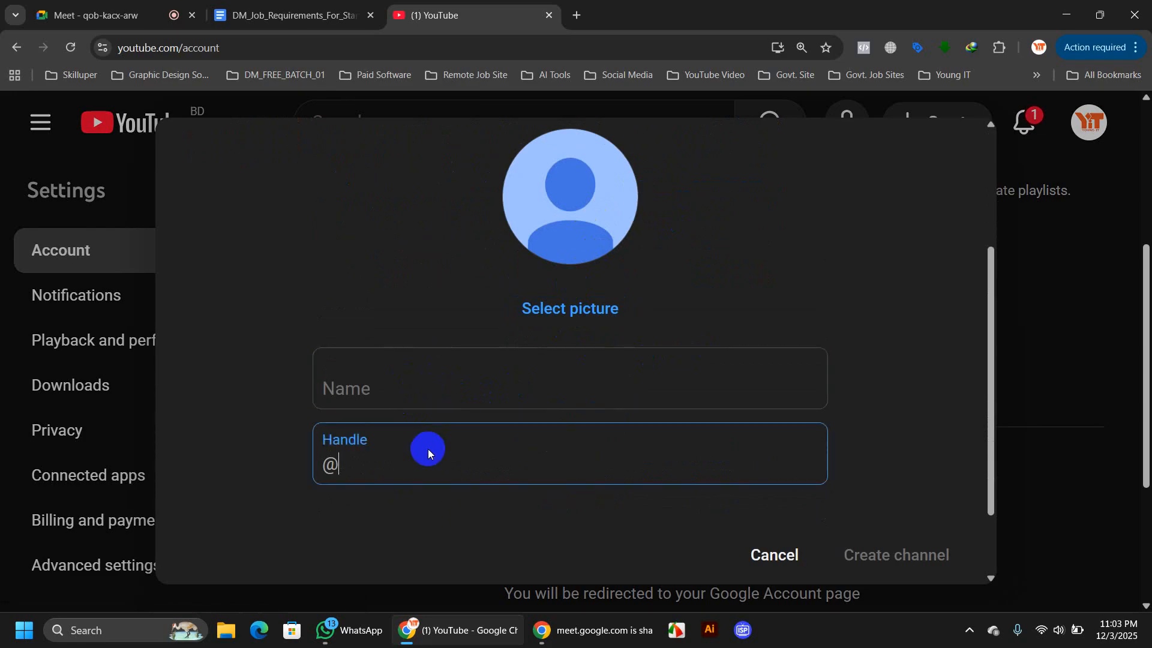
scroll(818, 384, up, 3)
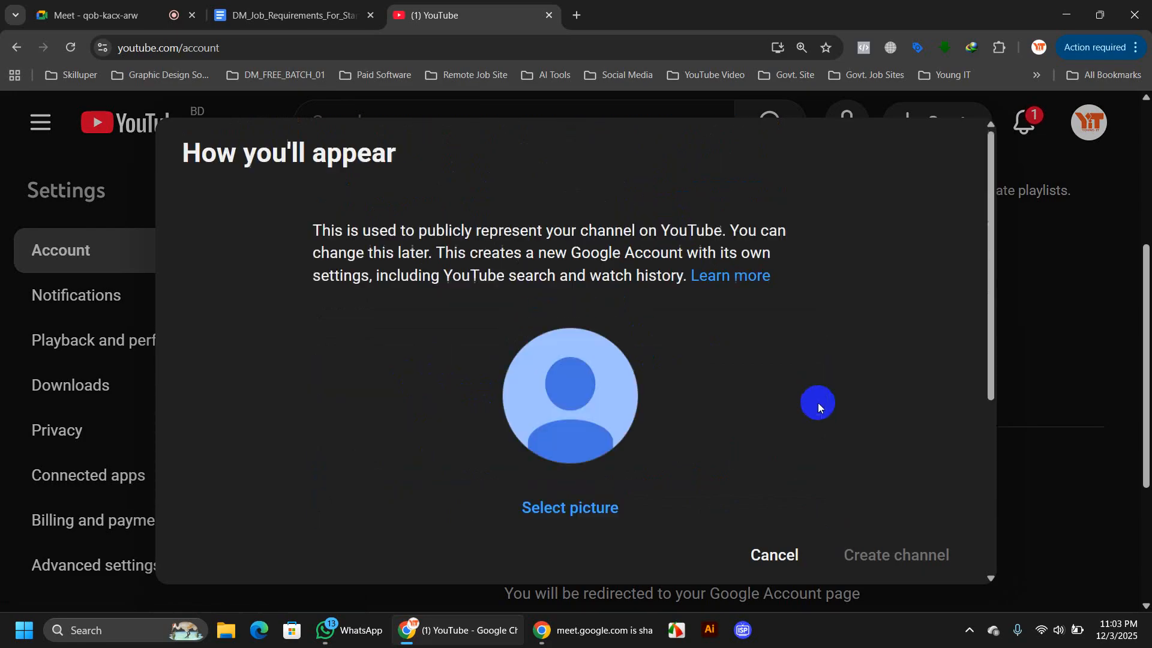
scroll(819, 402, down, 5)
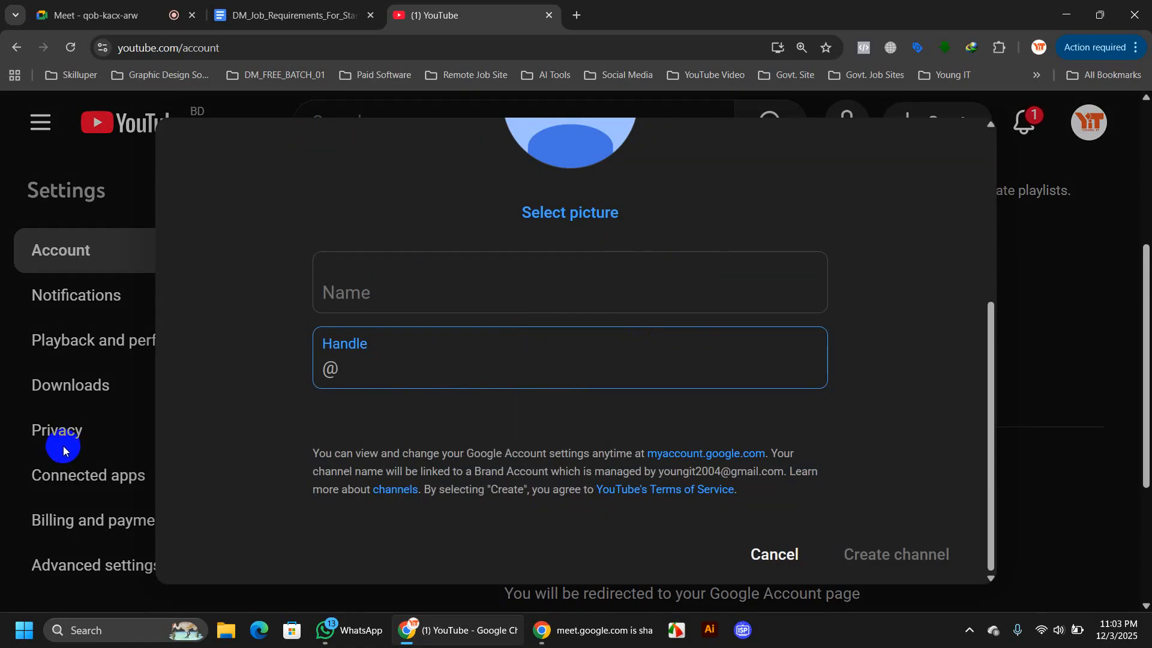
scroll(578, 304, up, 5)
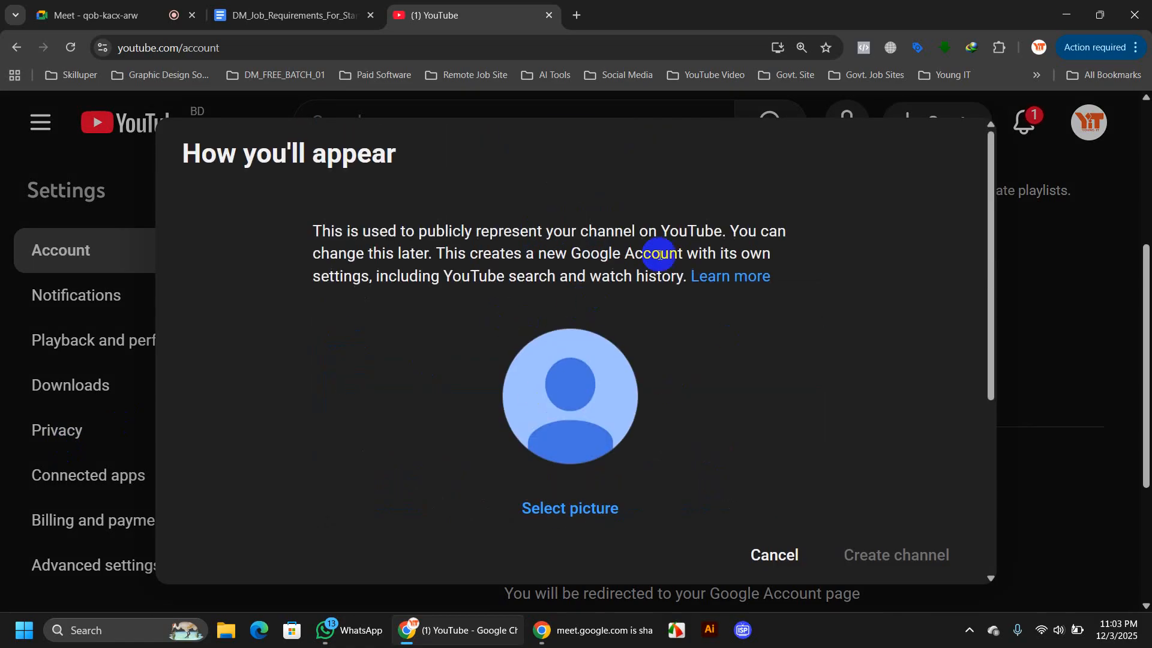
scroll(722, 345, down, 5)
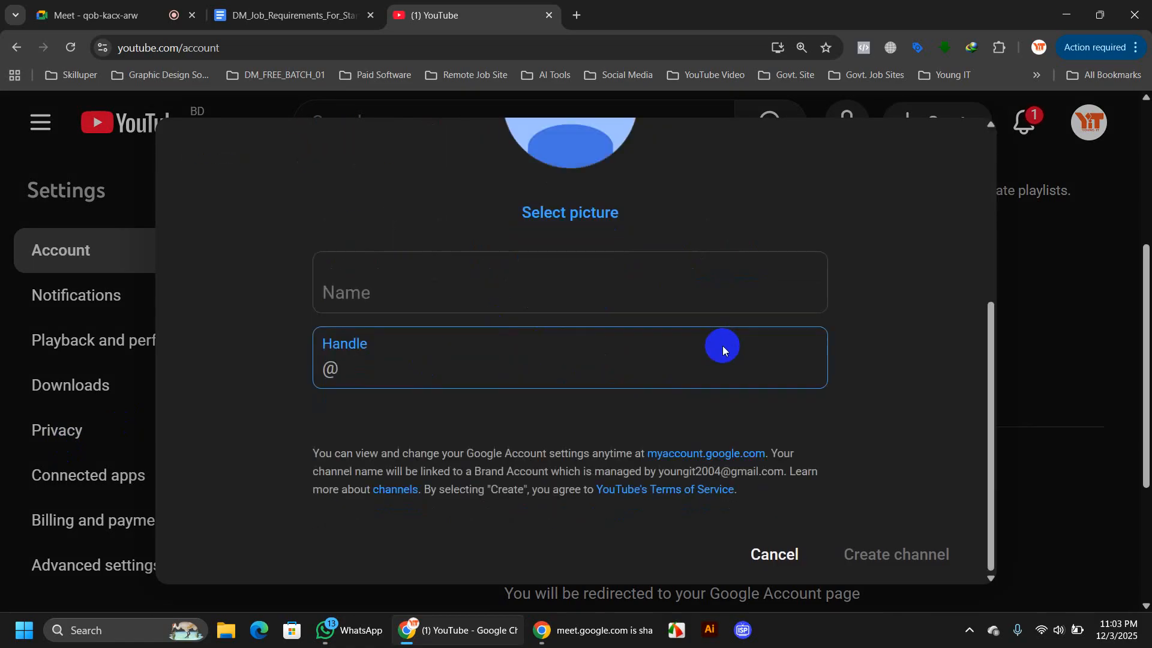
click(460, 278)
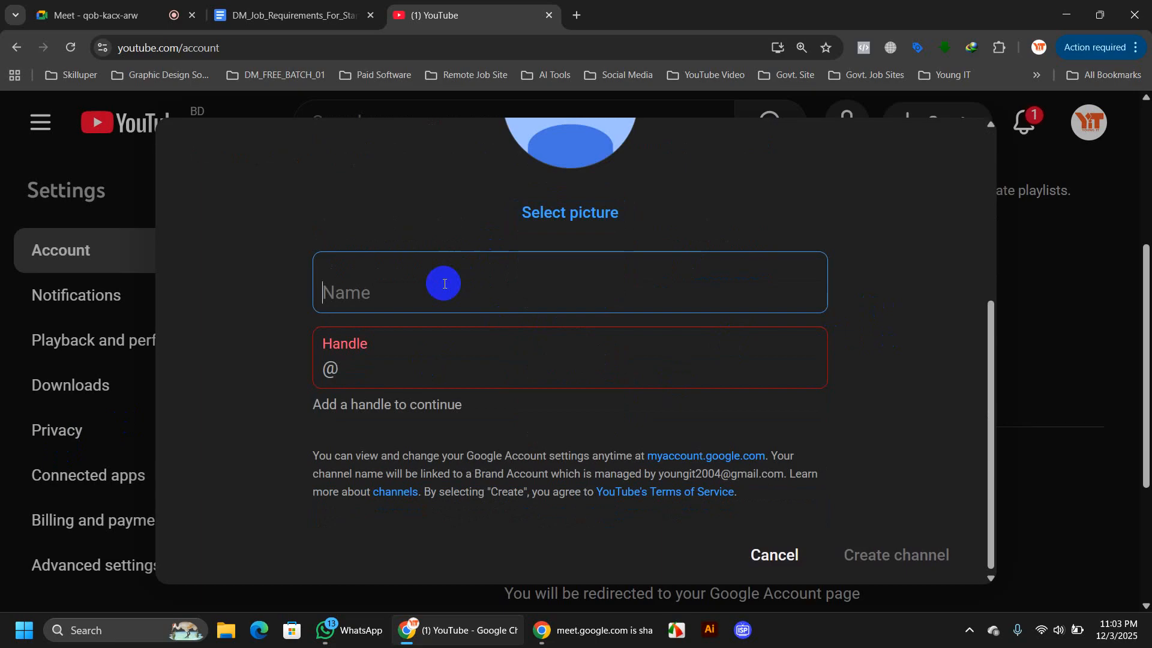
click(385, 360)
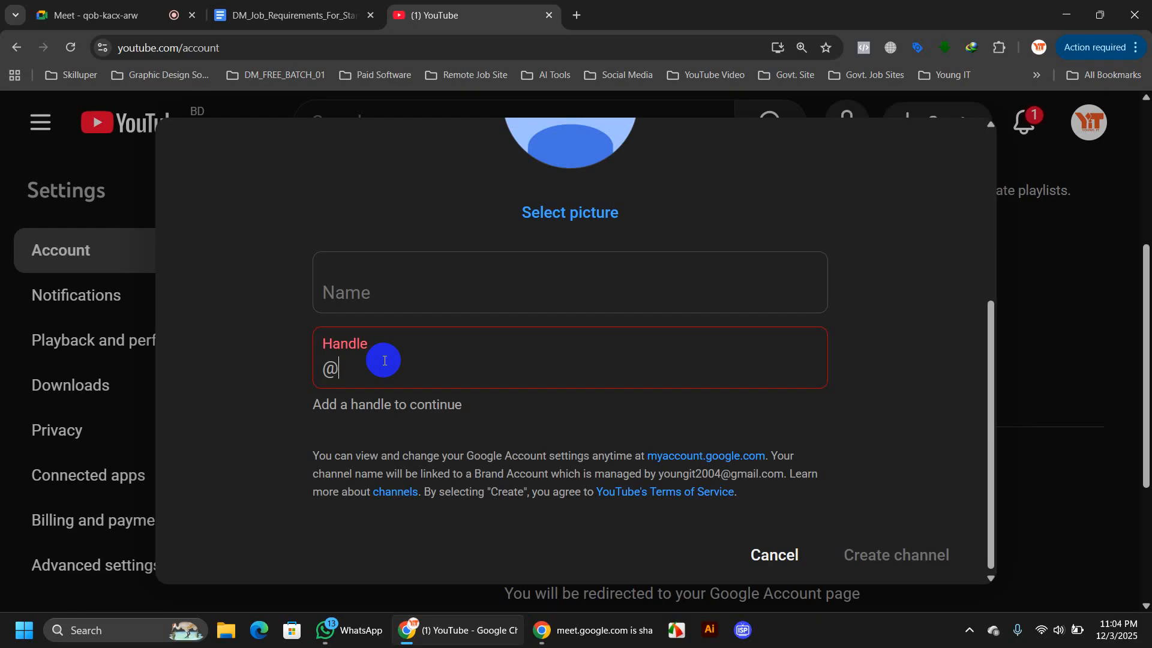
Switch to Google Meet and admit the waiting guest into the call.
click(116, 8)
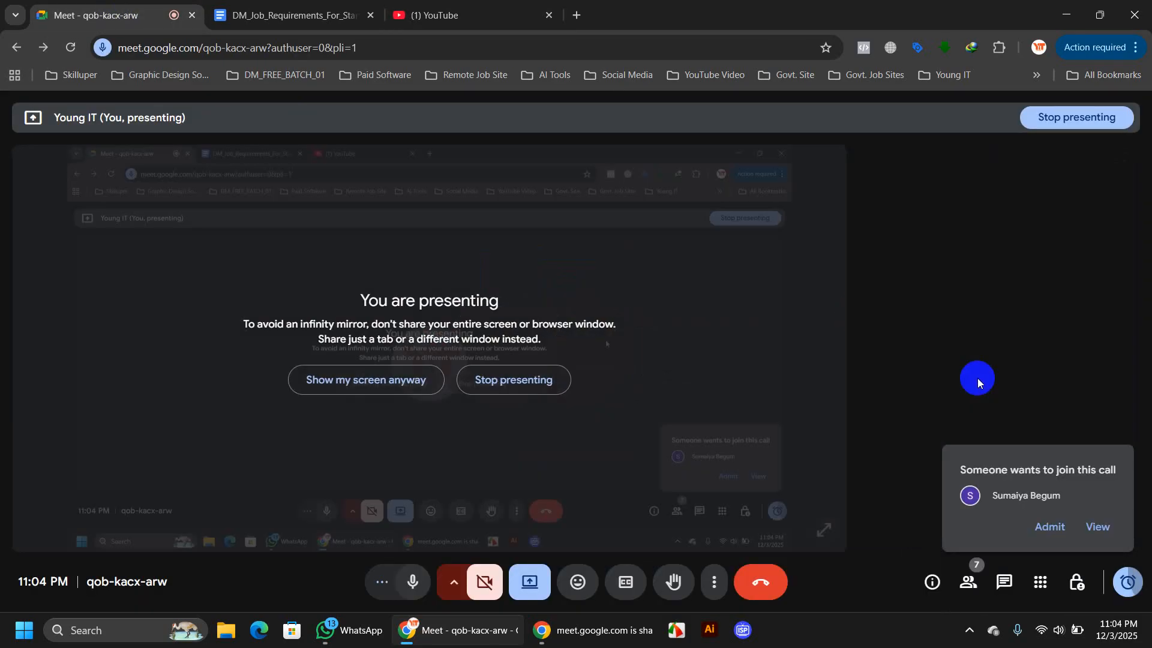
click(1051, 527)
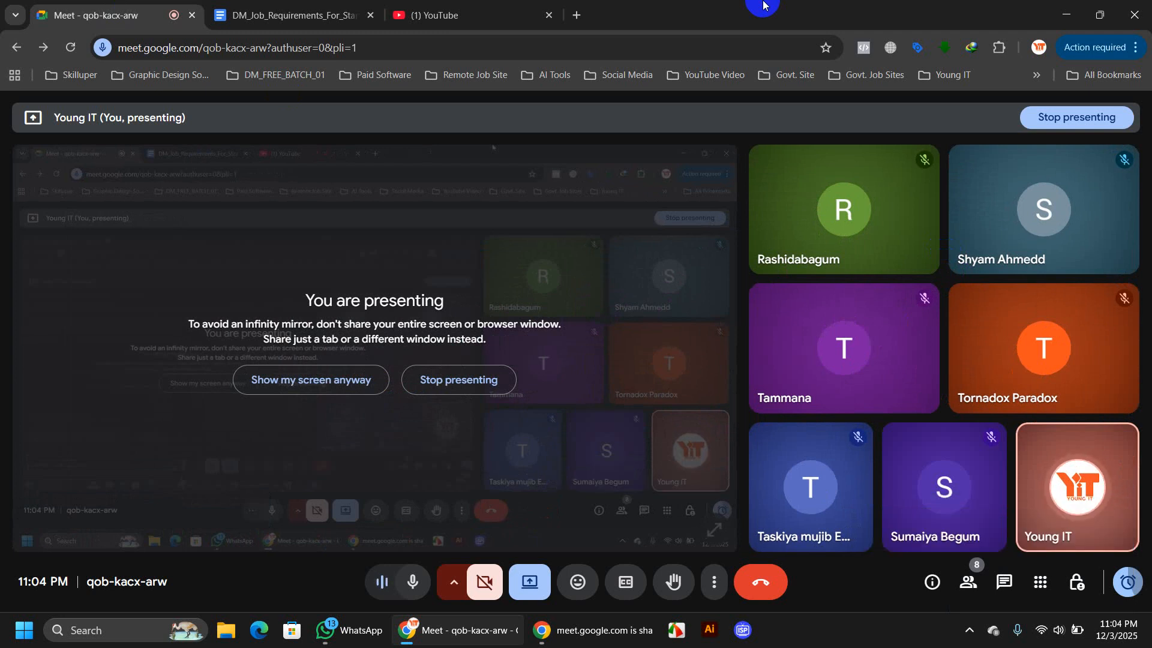
Return to YouTube's create-channel form and close the floating Meet picture-in-picture window.
click(410, 22)
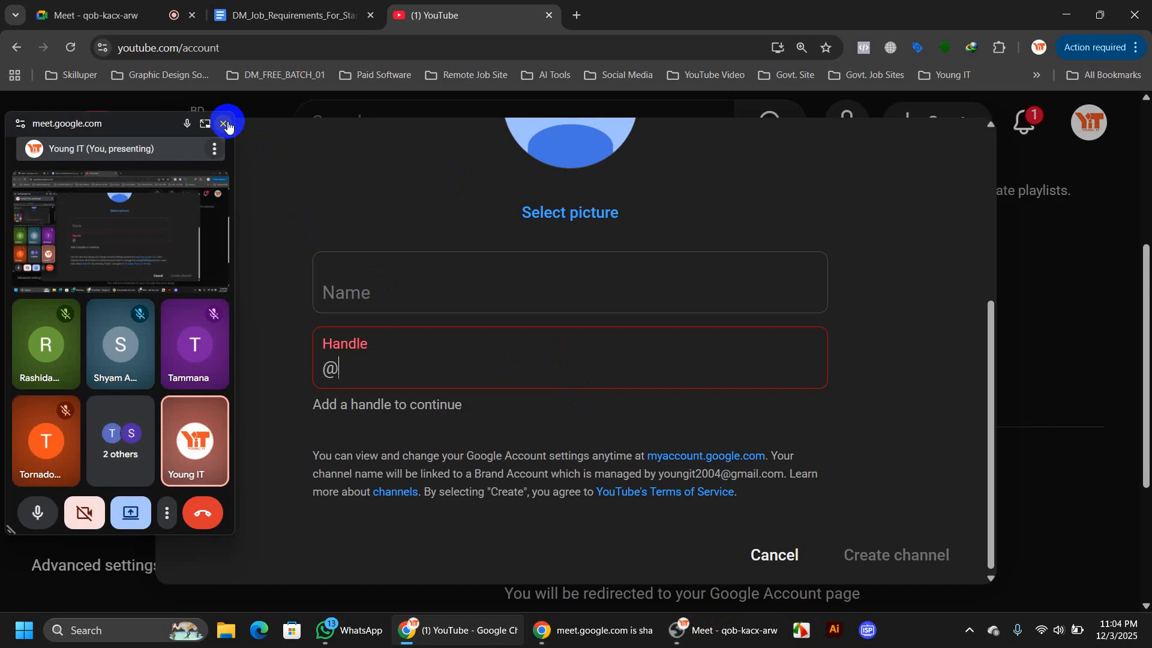
click(224, 123)
click(430, 280)
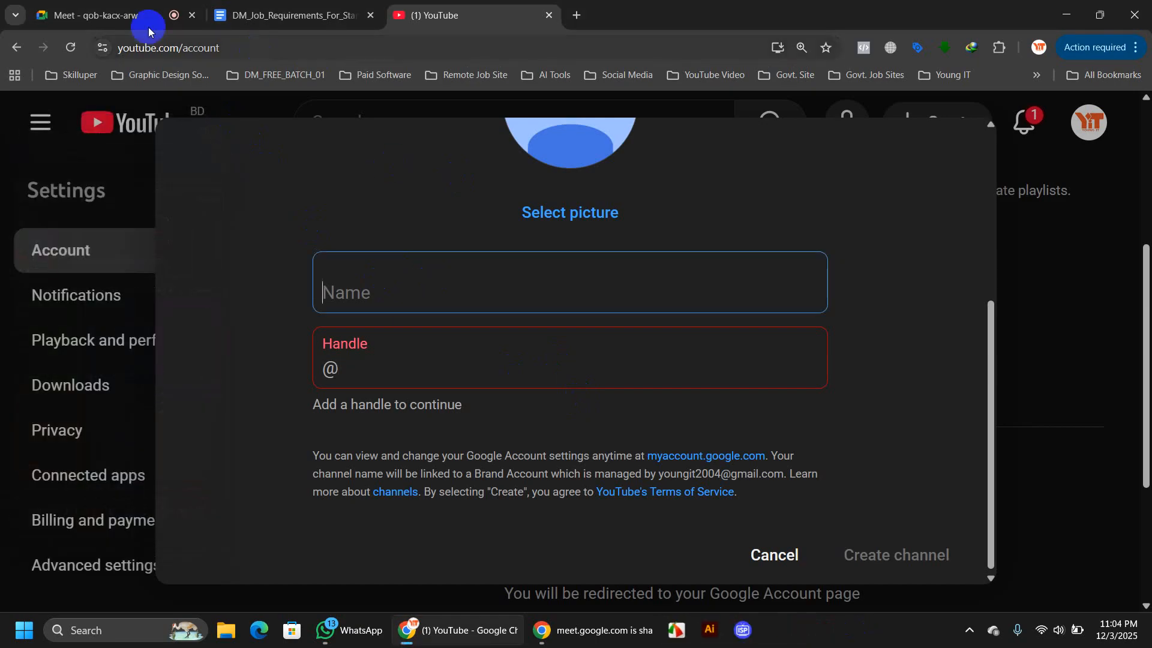
click(111, 18)
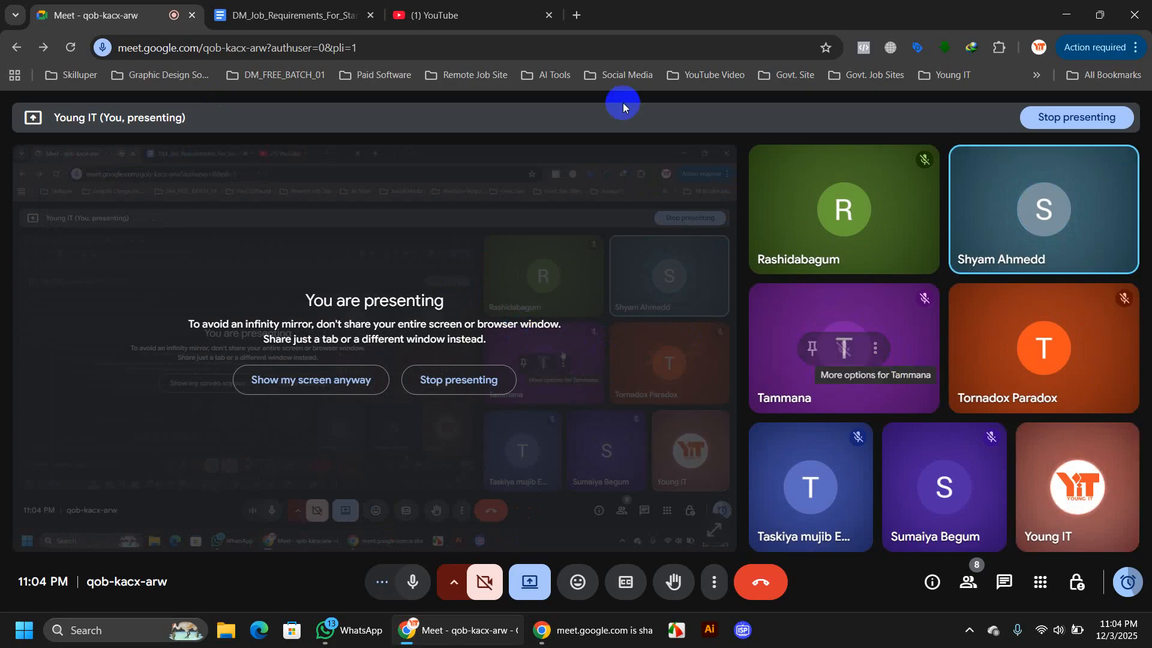
click(493, 5)
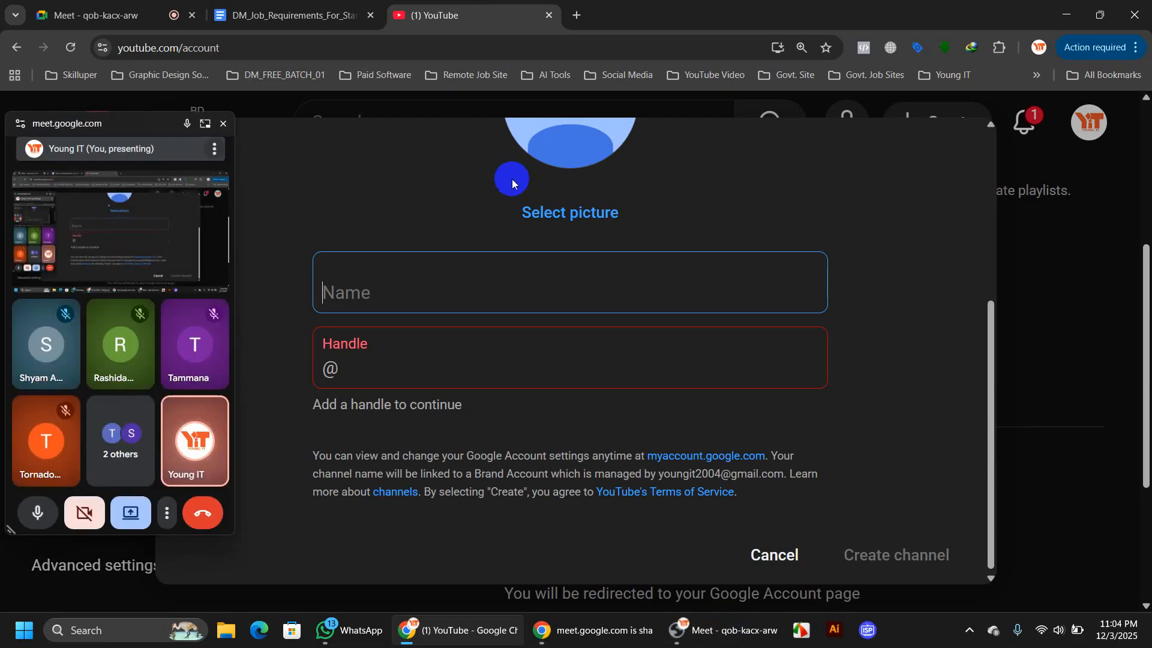
click(222, 124)
click(363, 355)
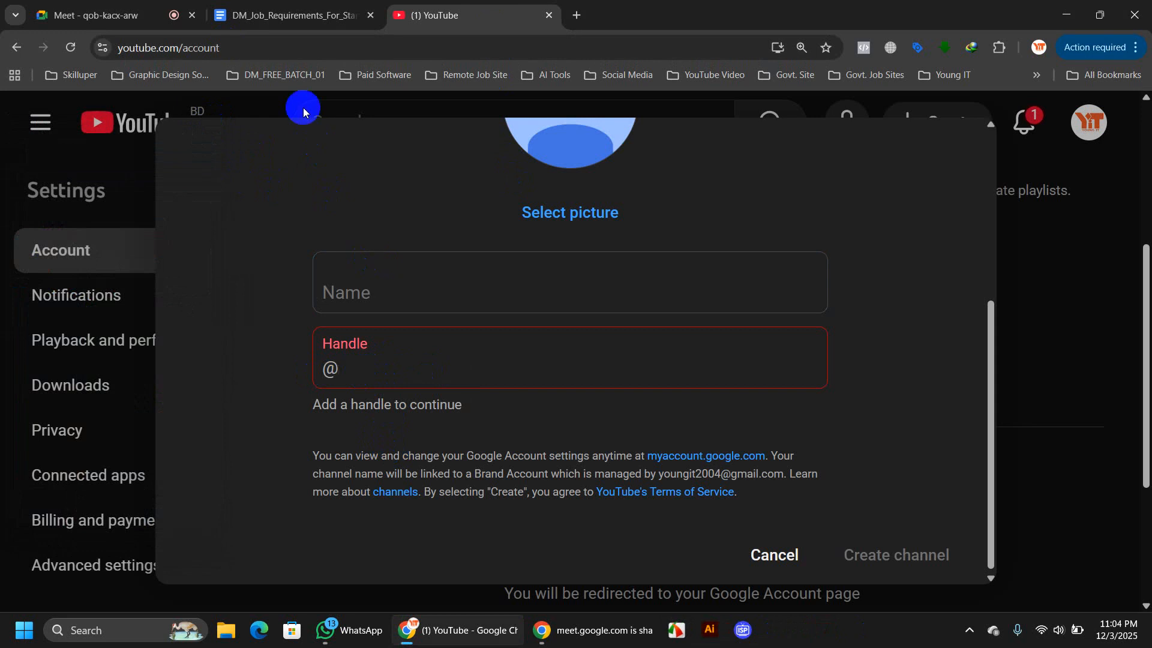
Check the Meet call again, then come back and focus the empty channel Name field.
click(151, 18)
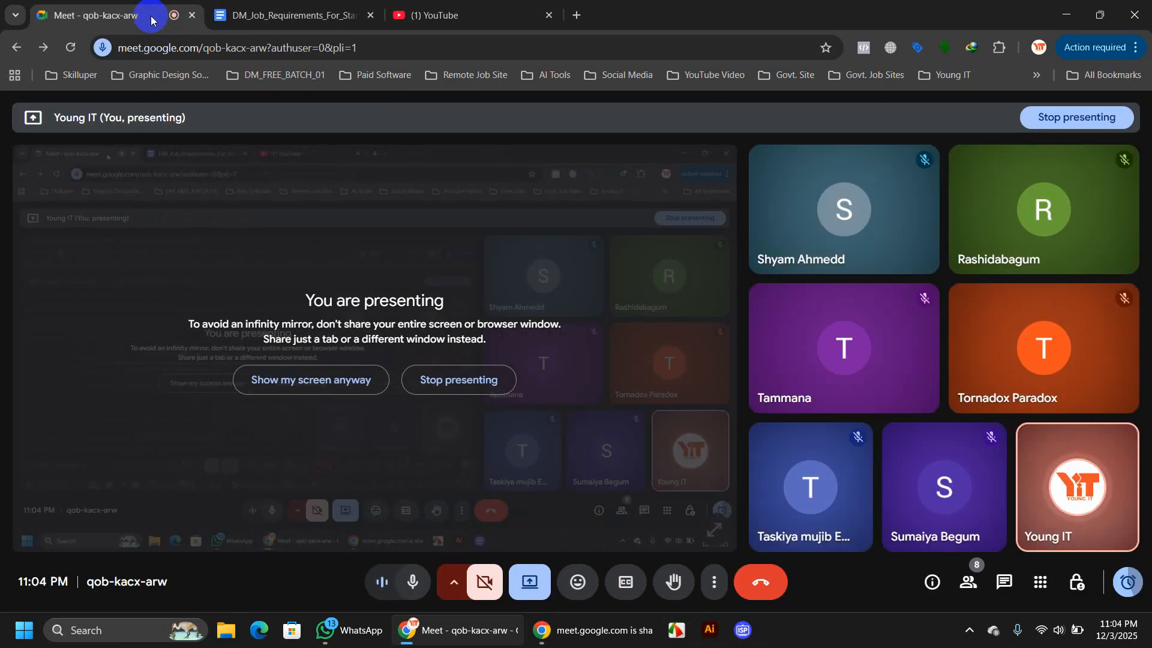
click(465, 23)
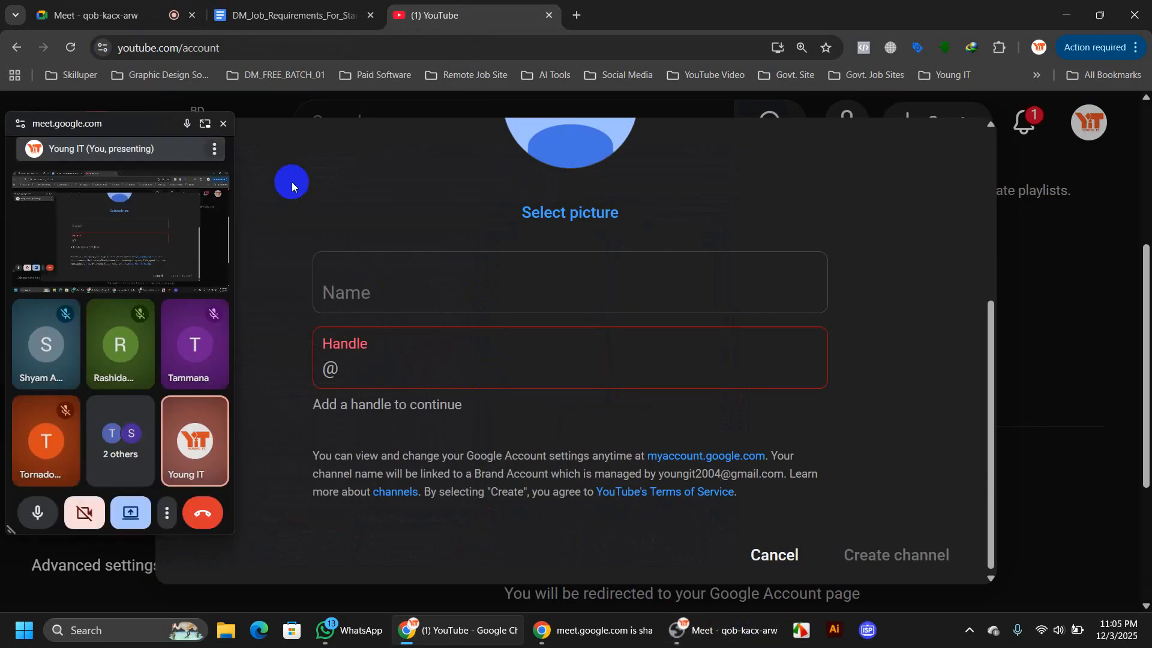
click(232, 124)
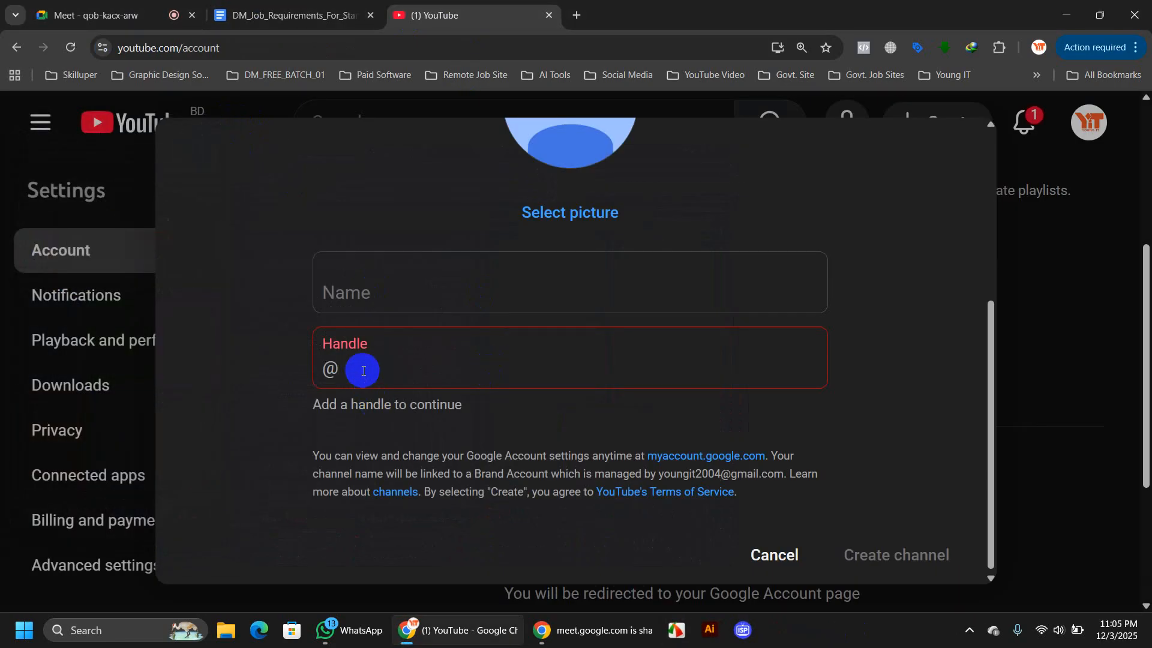
click(396, 291)
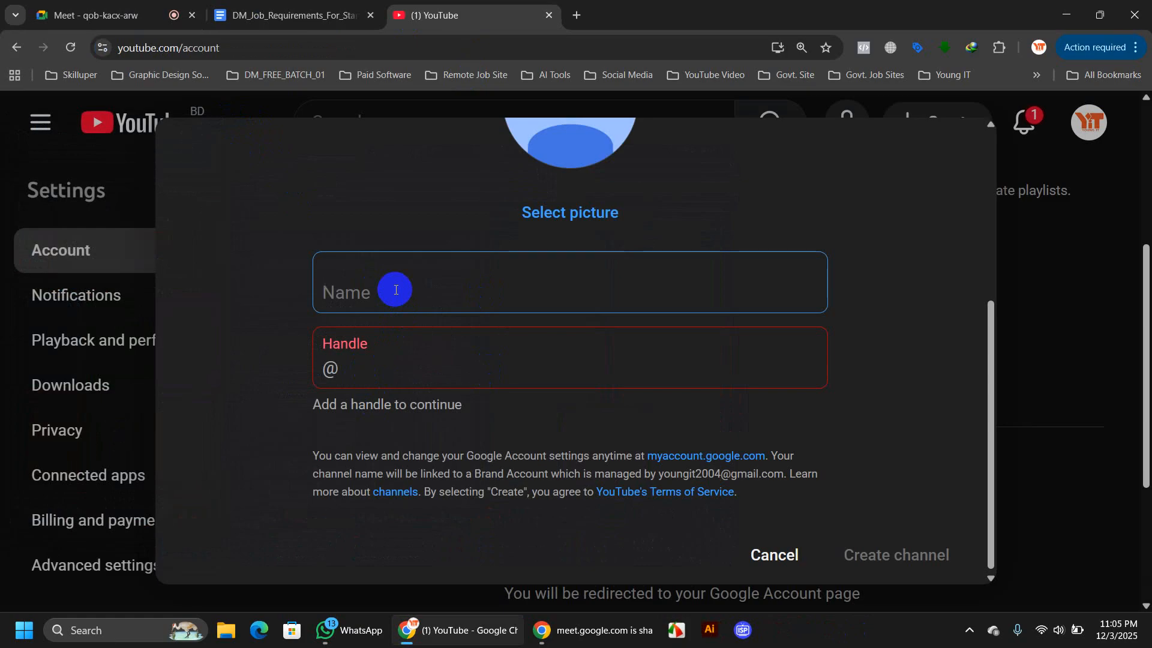
Type 'DM FREE BATCH 01' into the channel Name field, correcting typos along the way.
text(F)
key(BackSpace)
text(DM)
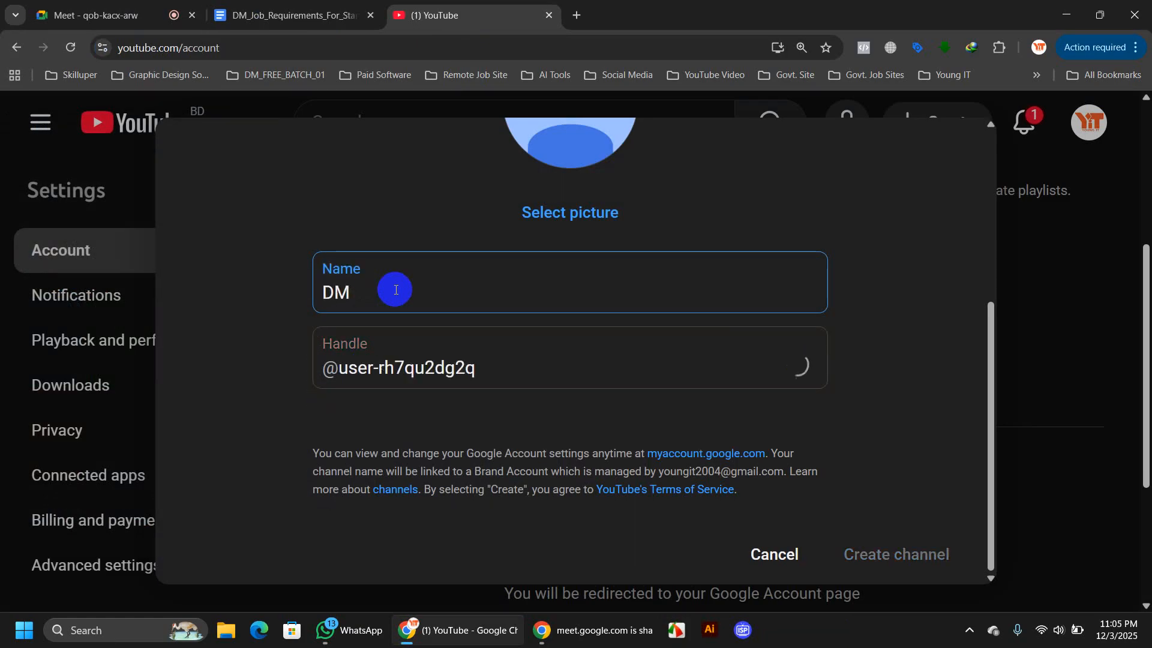
text(ATH)
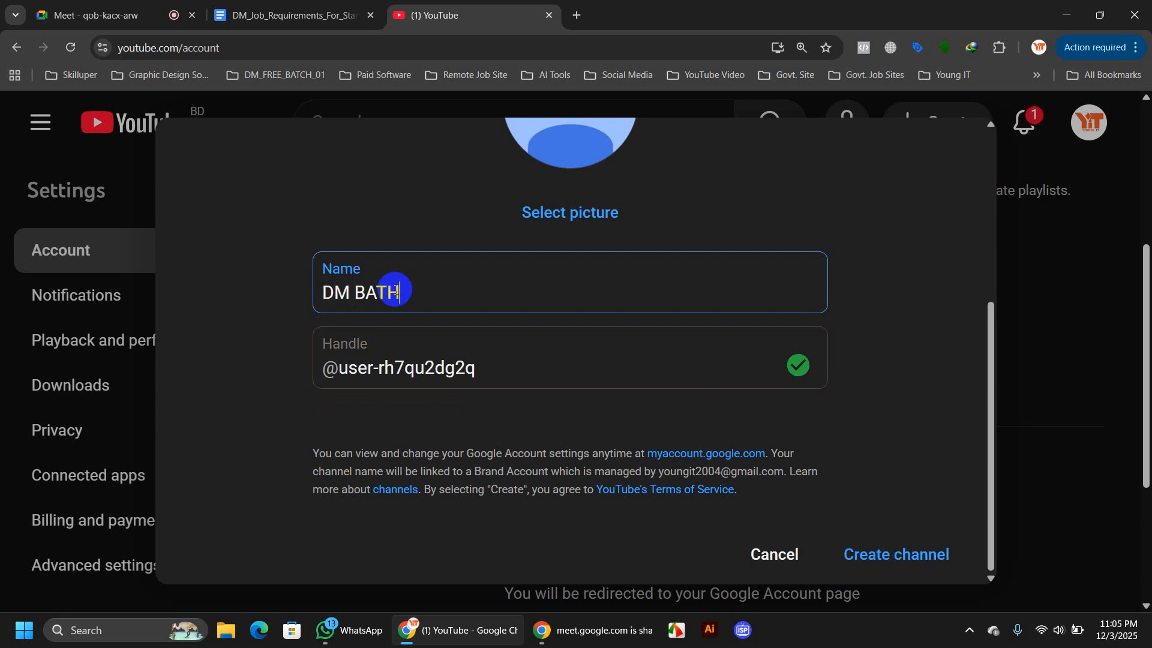
key(BackSpace)
key(BackSpace)
key(BackSpace)
key(BackSpace)
text(FREE)
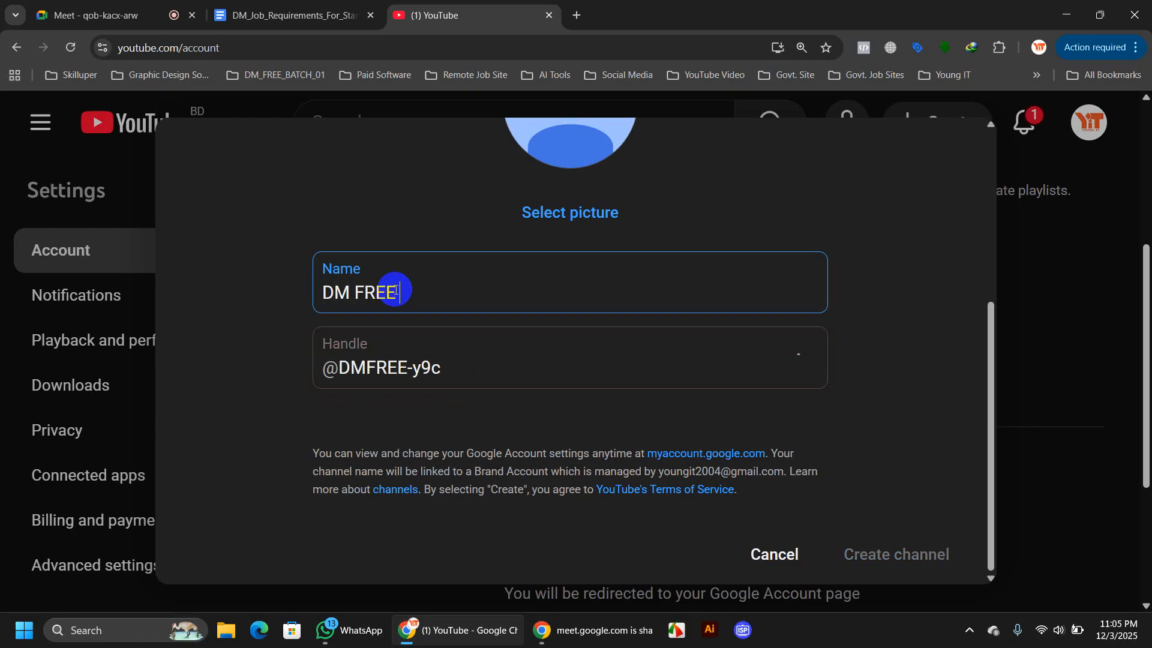
text( BATCH)
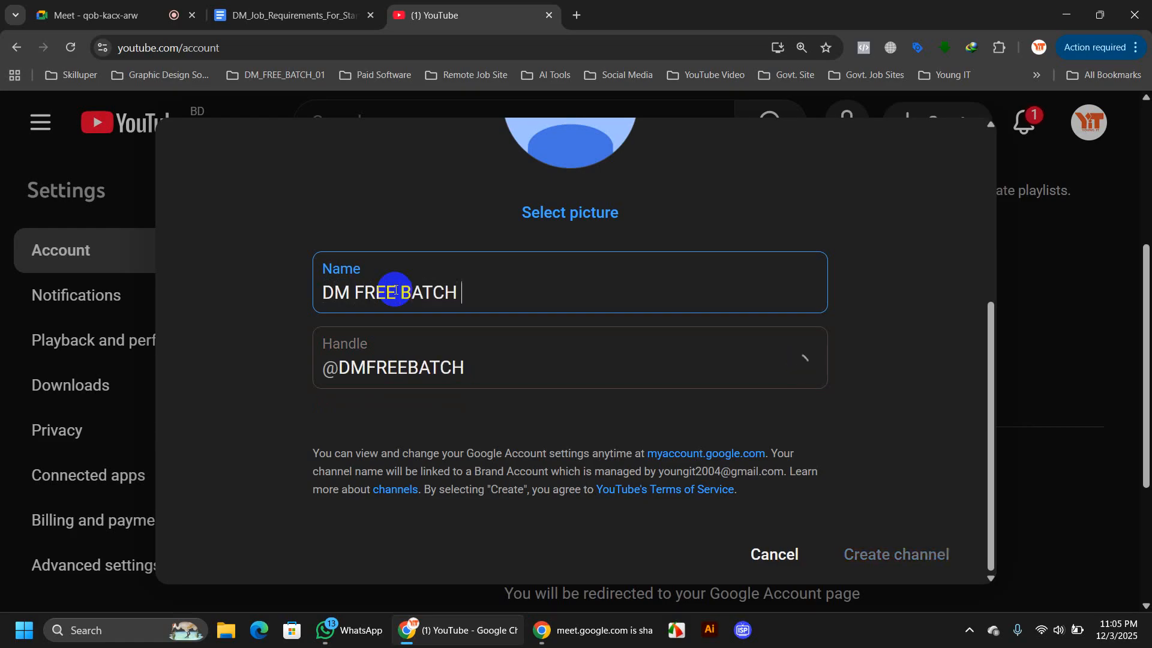
text( 01)
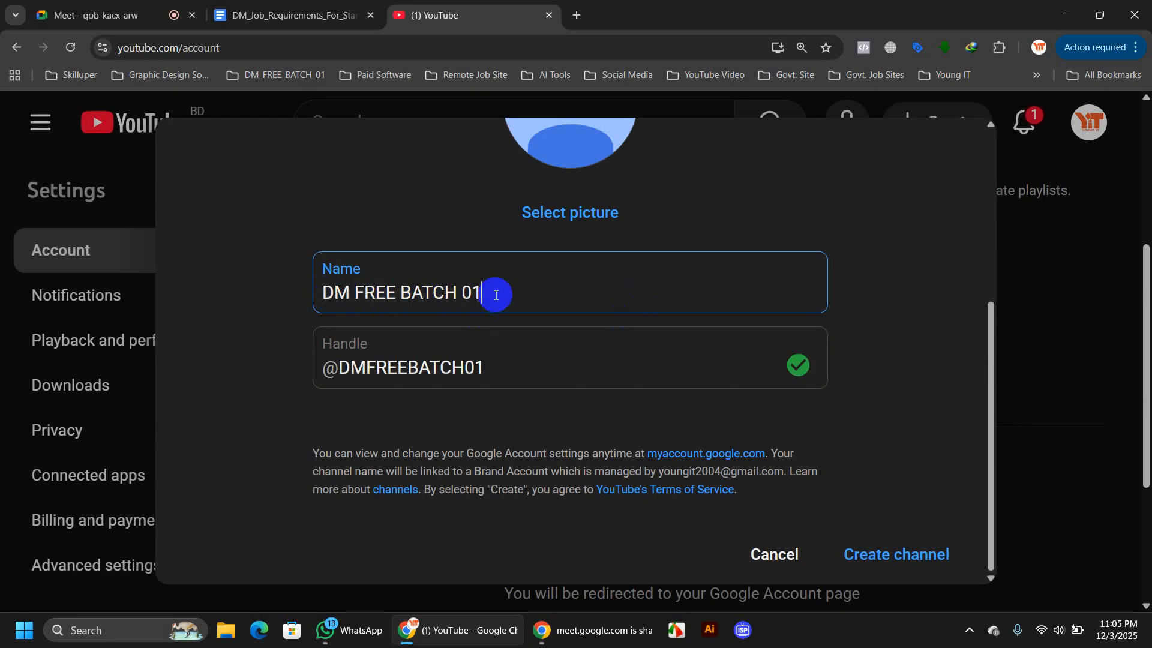
click(491, 366)
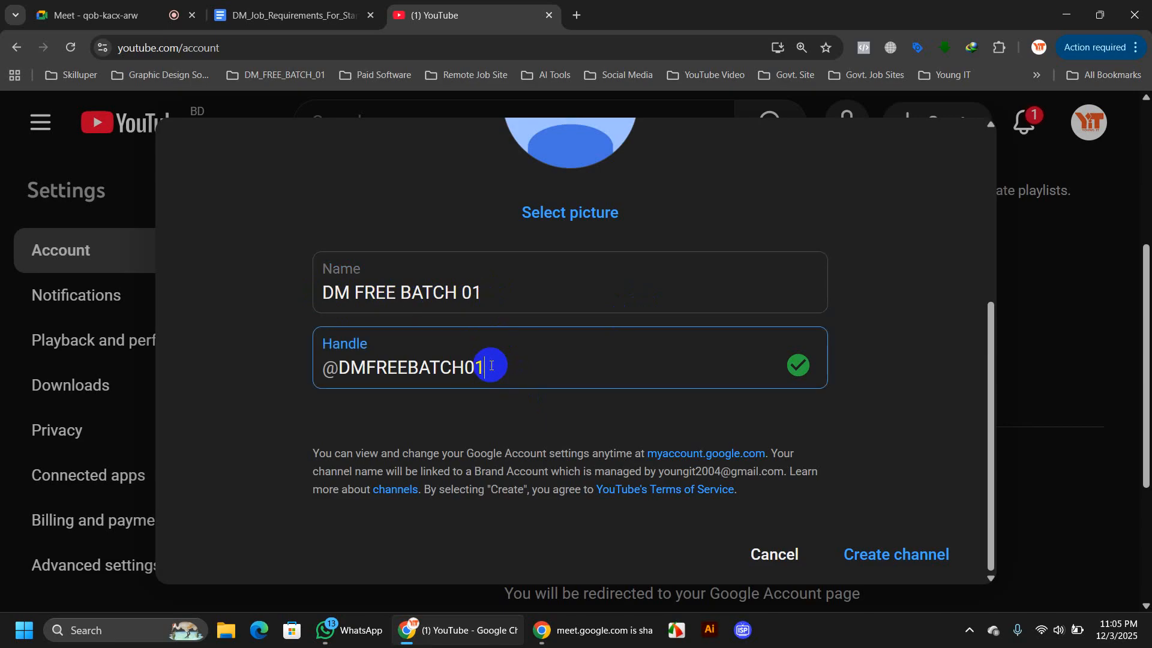
drag(491, 366, 280, 363)
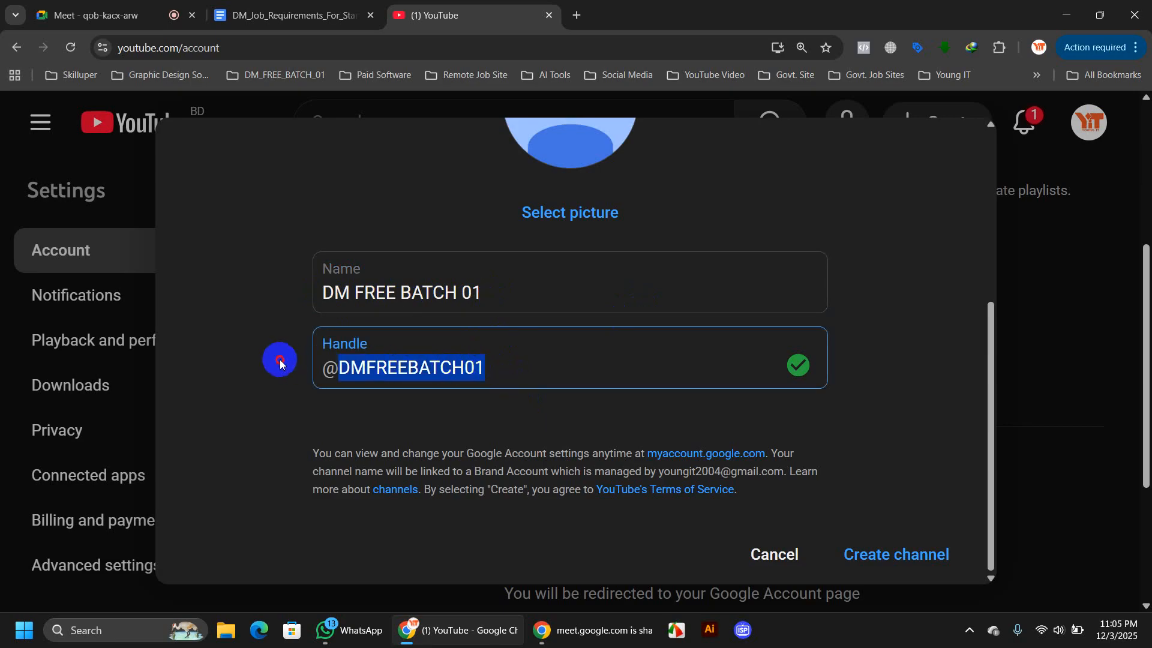
click(478, 365)
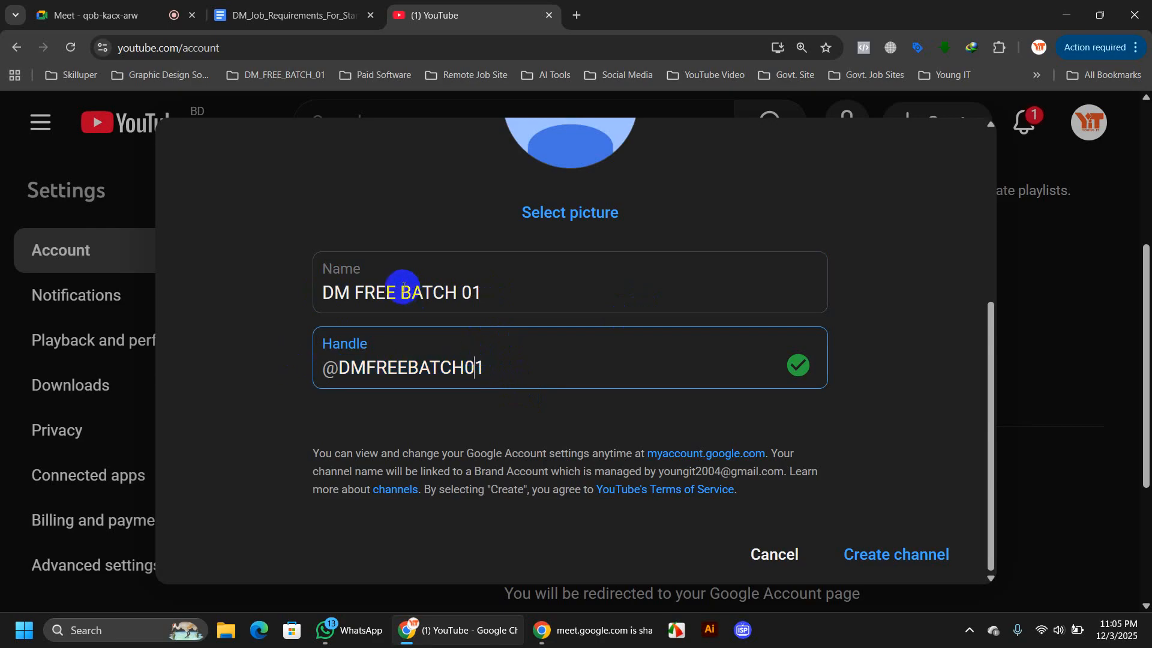
click(465, 290)
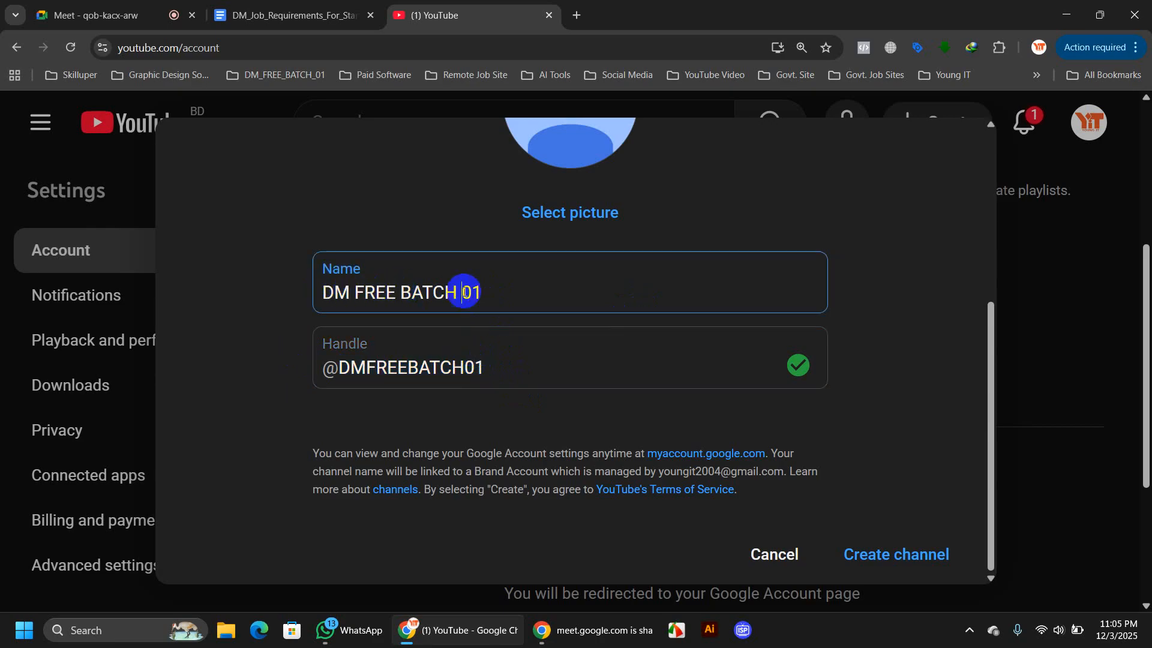
click(507, 371)
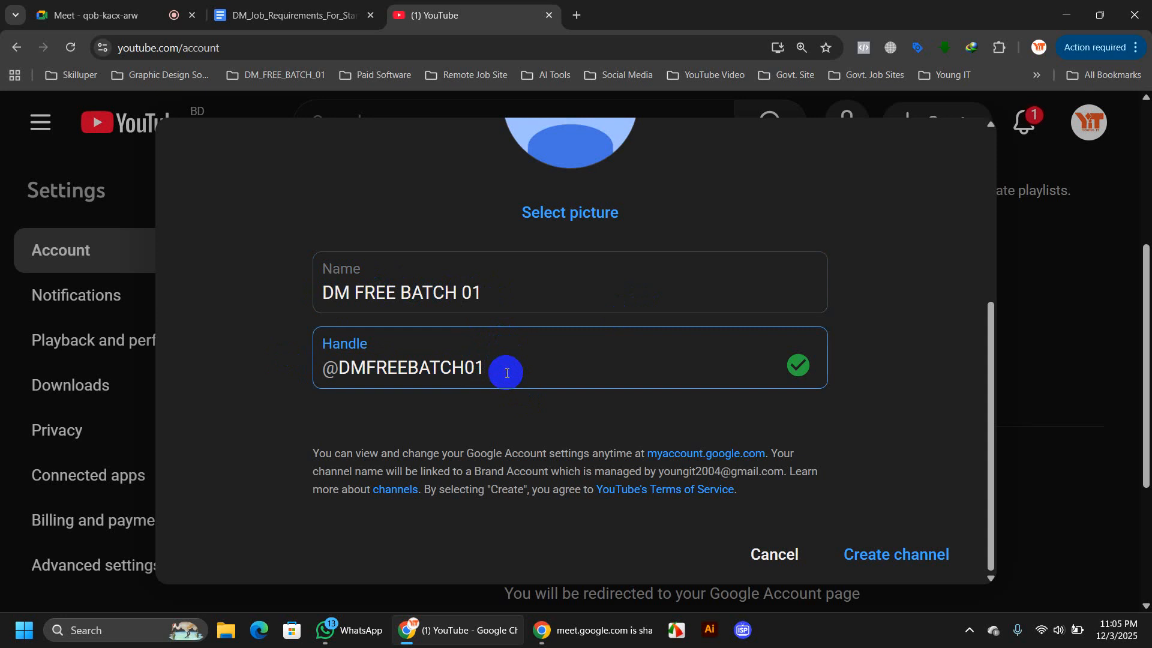
click(123, 13)
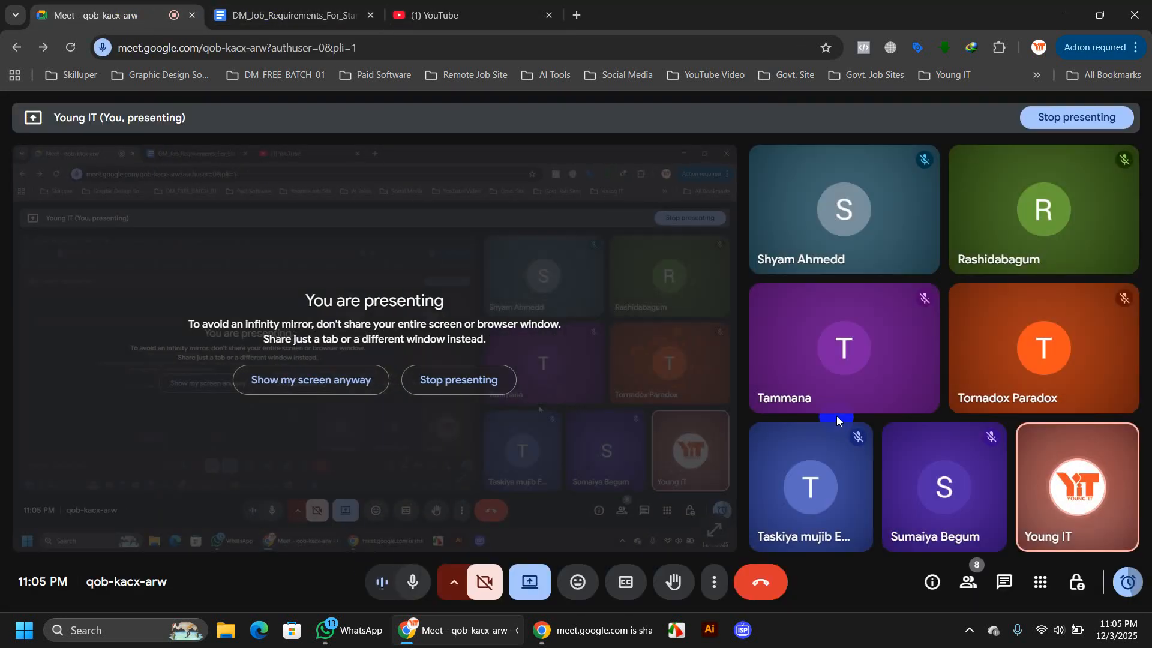
click(441, 15)
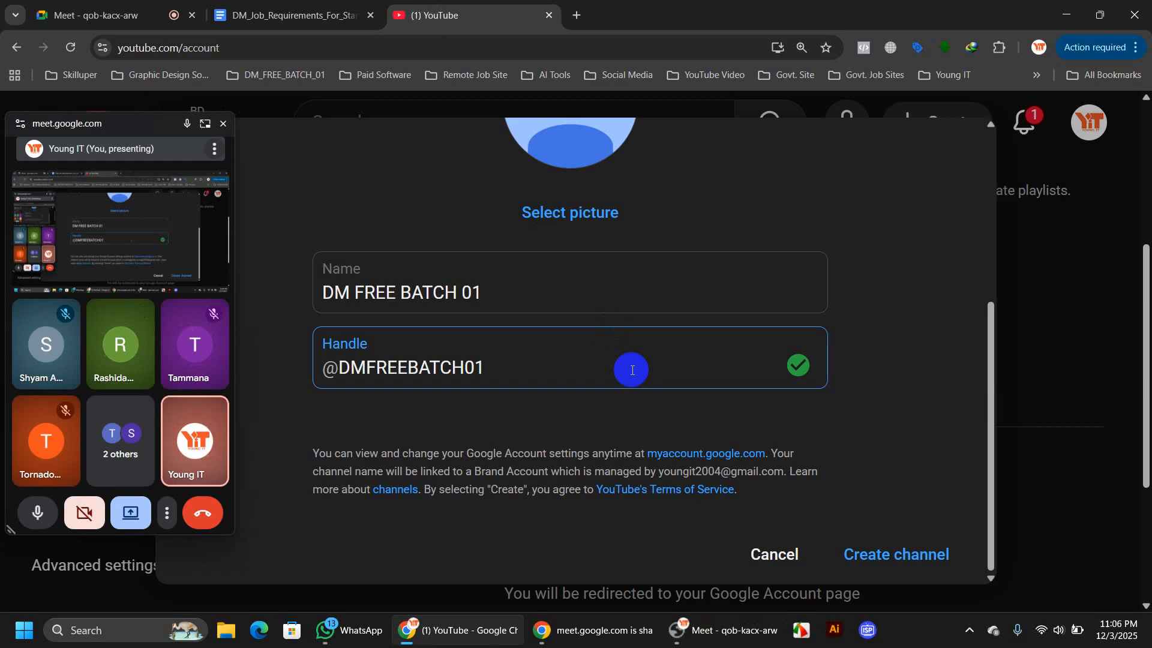
click(223, 124)
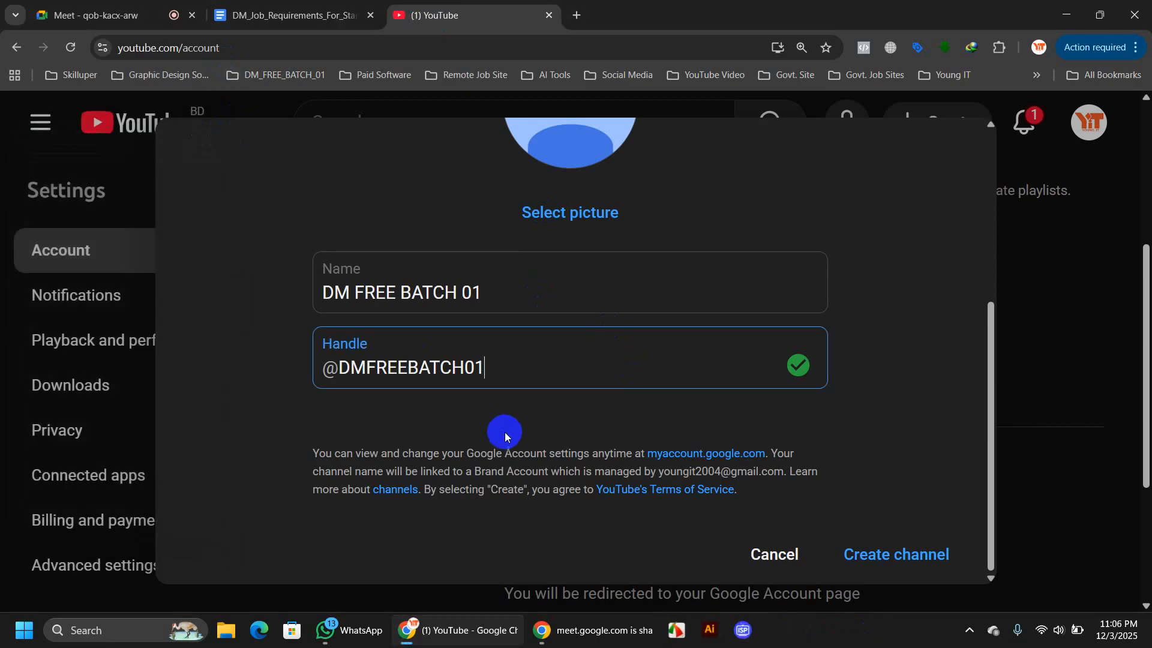
drag(502, 368, 304, 363)
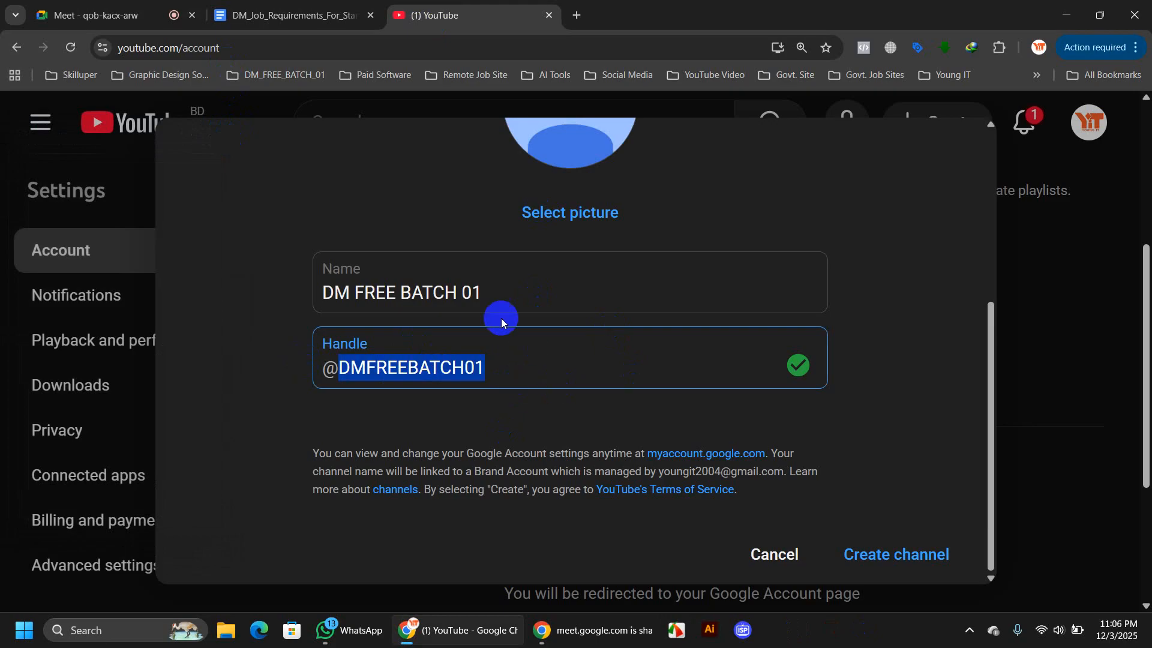
click(503, 364)
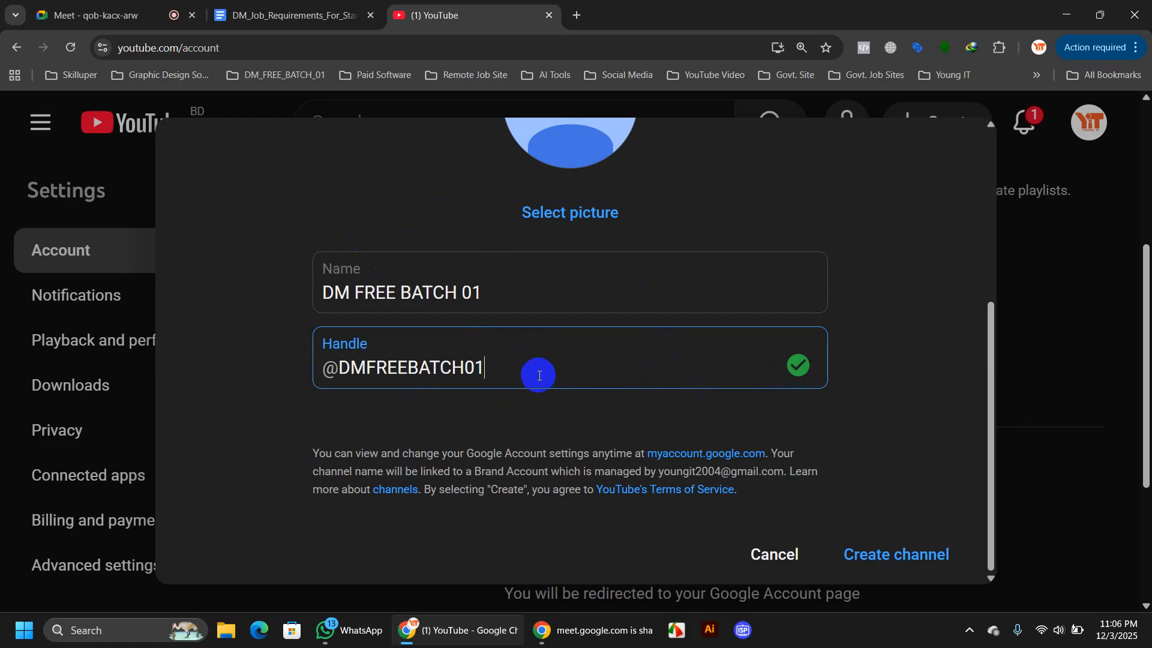
drag(539, 376, 323, 348)
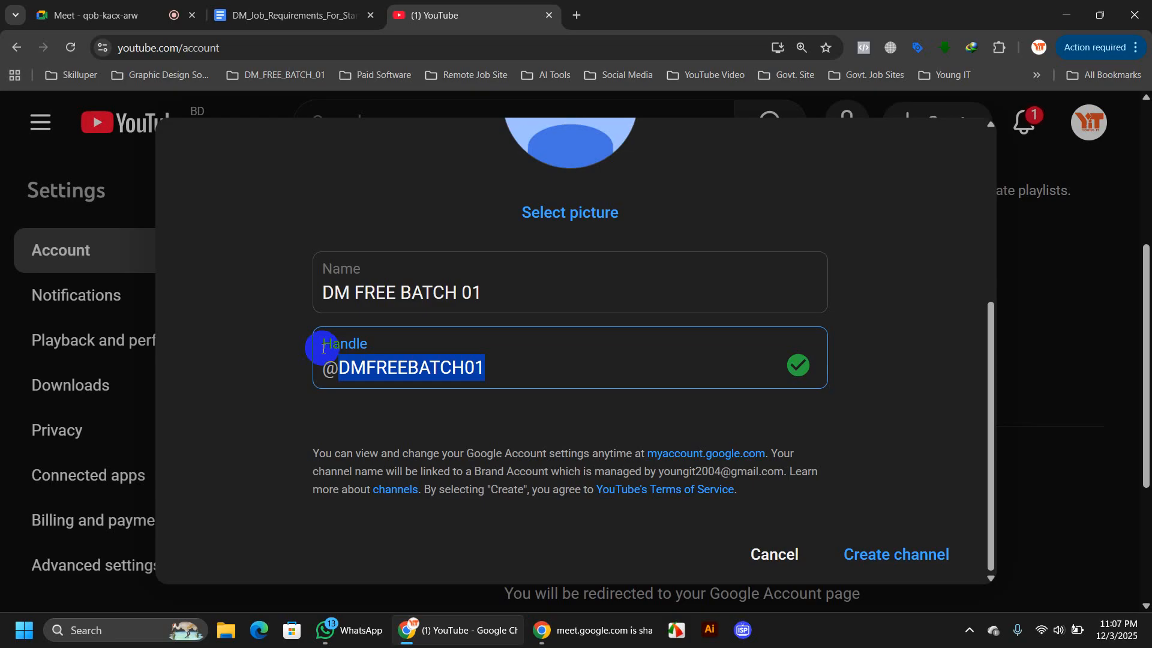
click(487, 287)
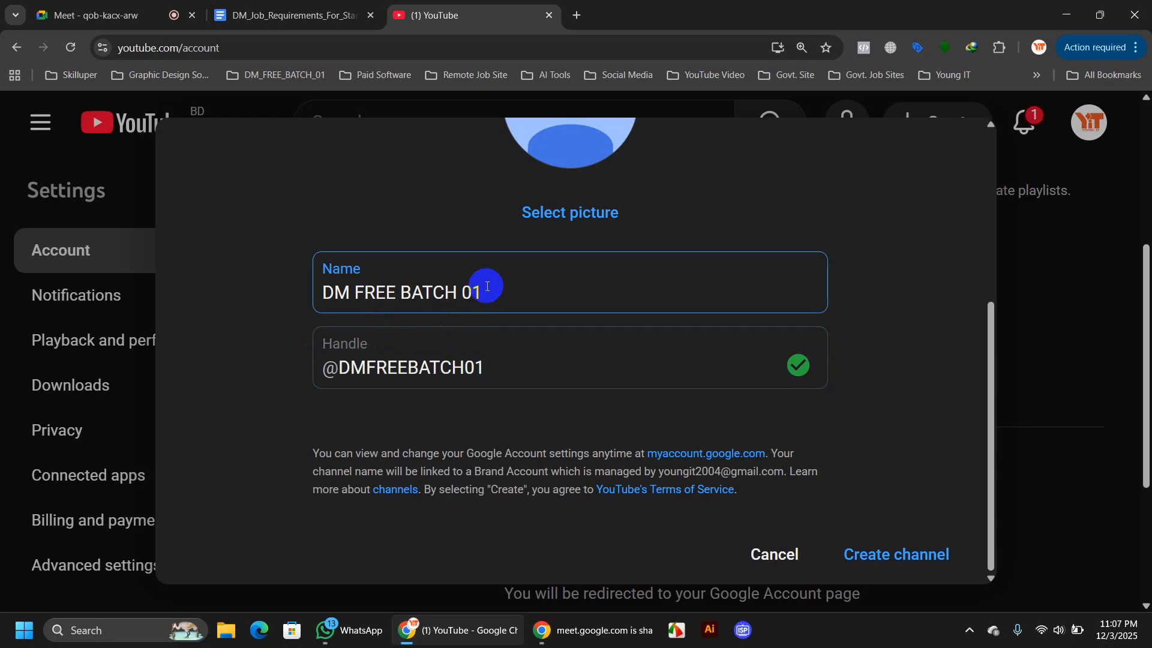
click(890, 558)
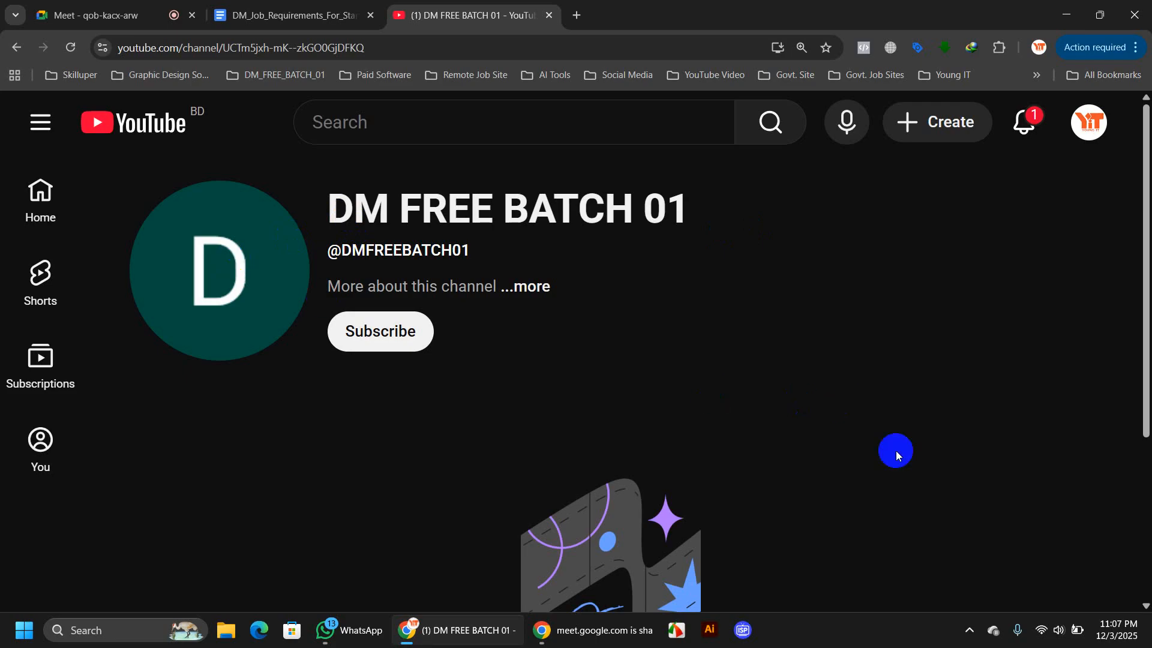
click(540, 291)
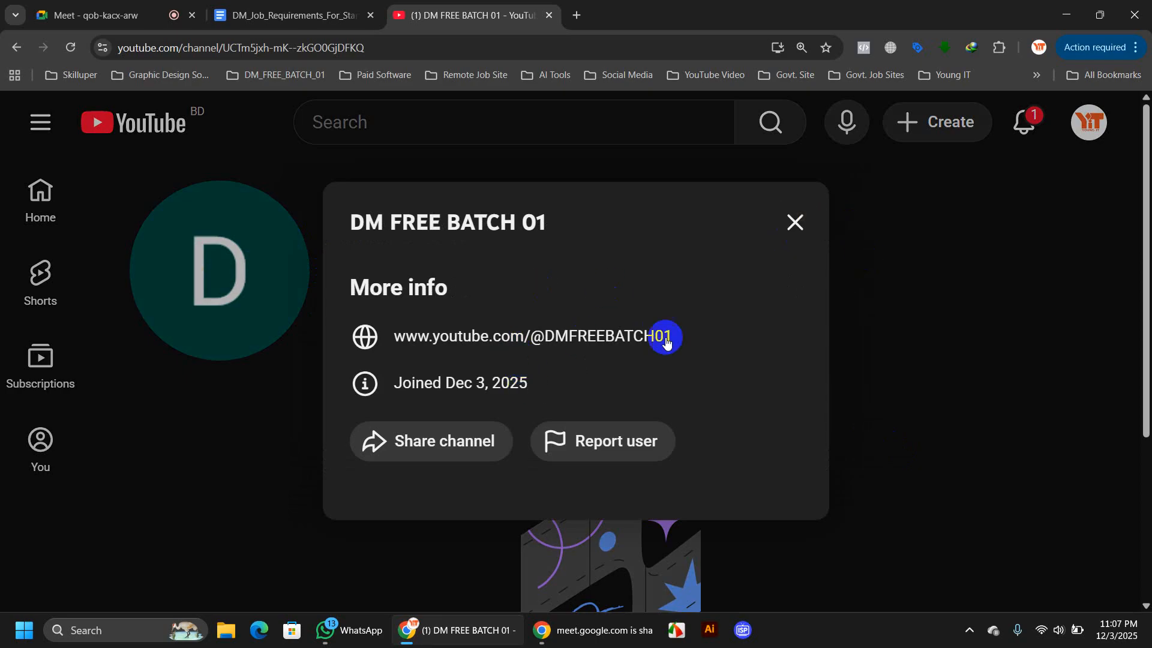
drag(676, 336, 480, 312)
click(581, 377)
drag(681, 343, 394, 330)
click(390, 337)
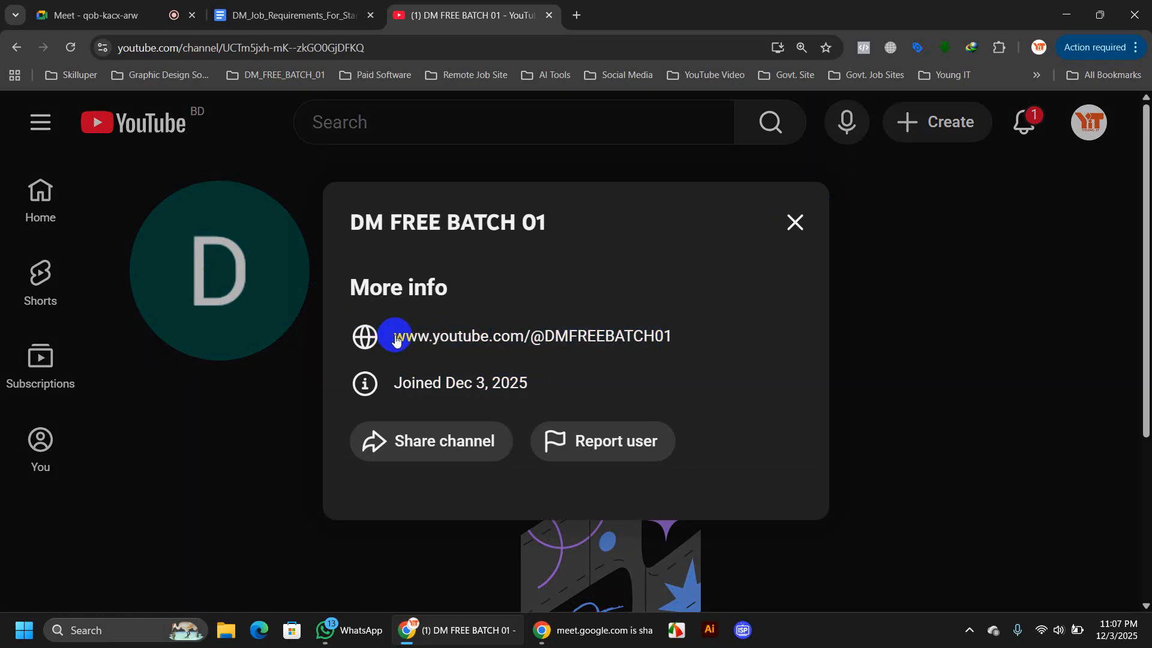
drag(396, 340, 673, 331)
click(732, 316)
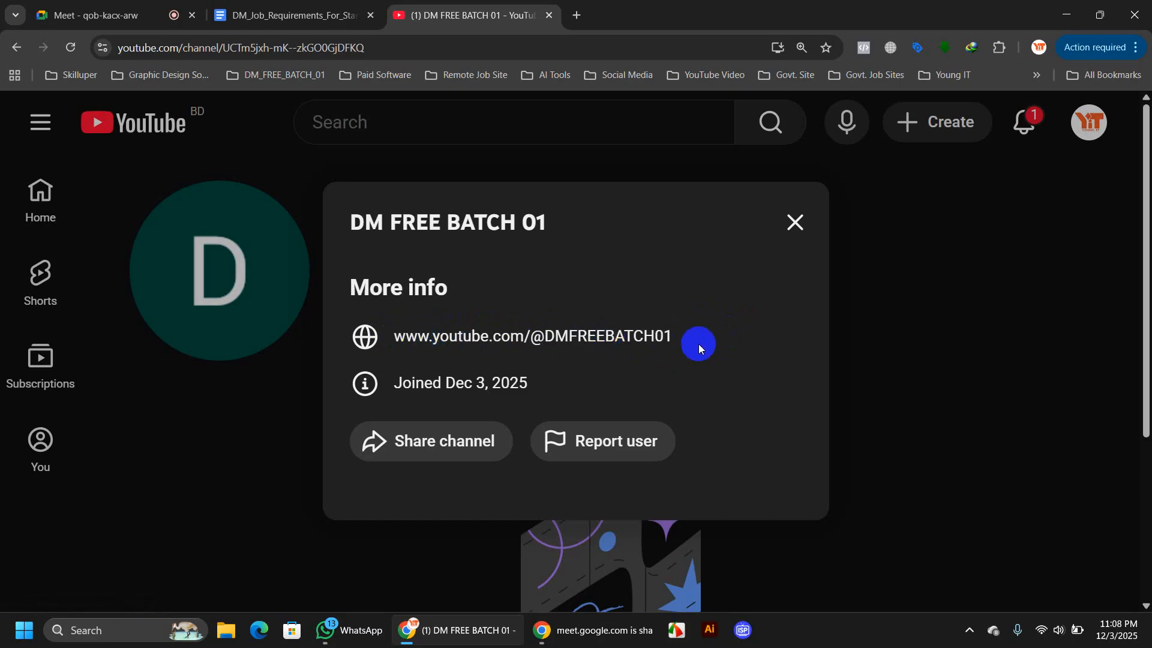
click(795, 222)
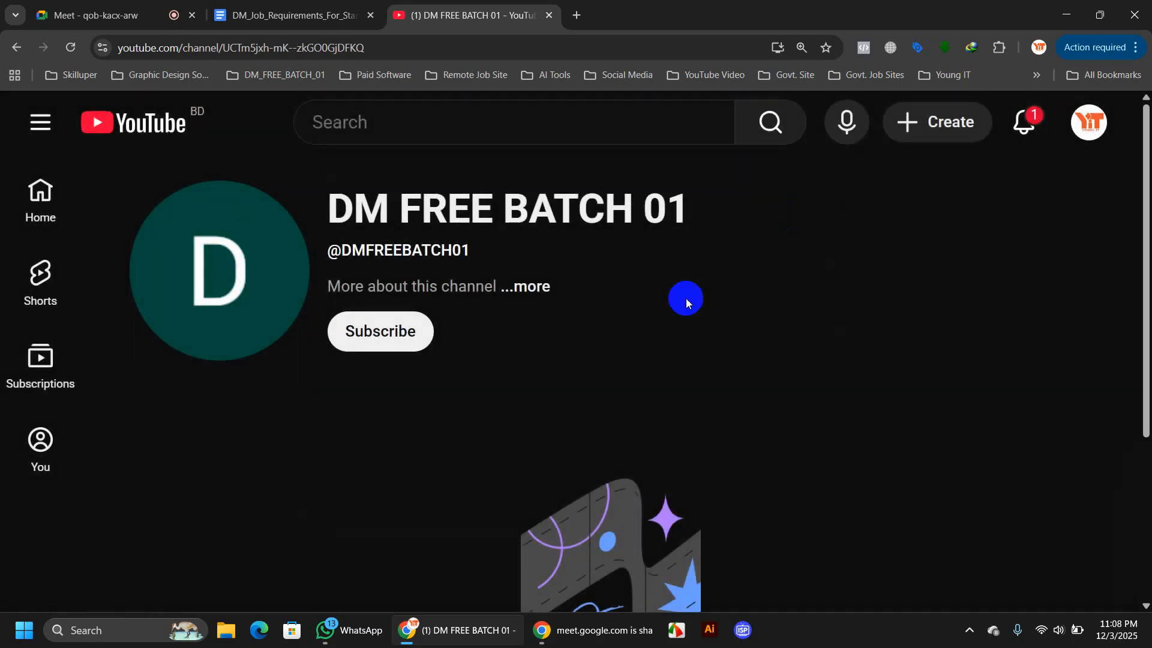
scroll(451, 384, down, 1)
scroll(420, 408, down, 3)
scroll(433, 534, up, 4)
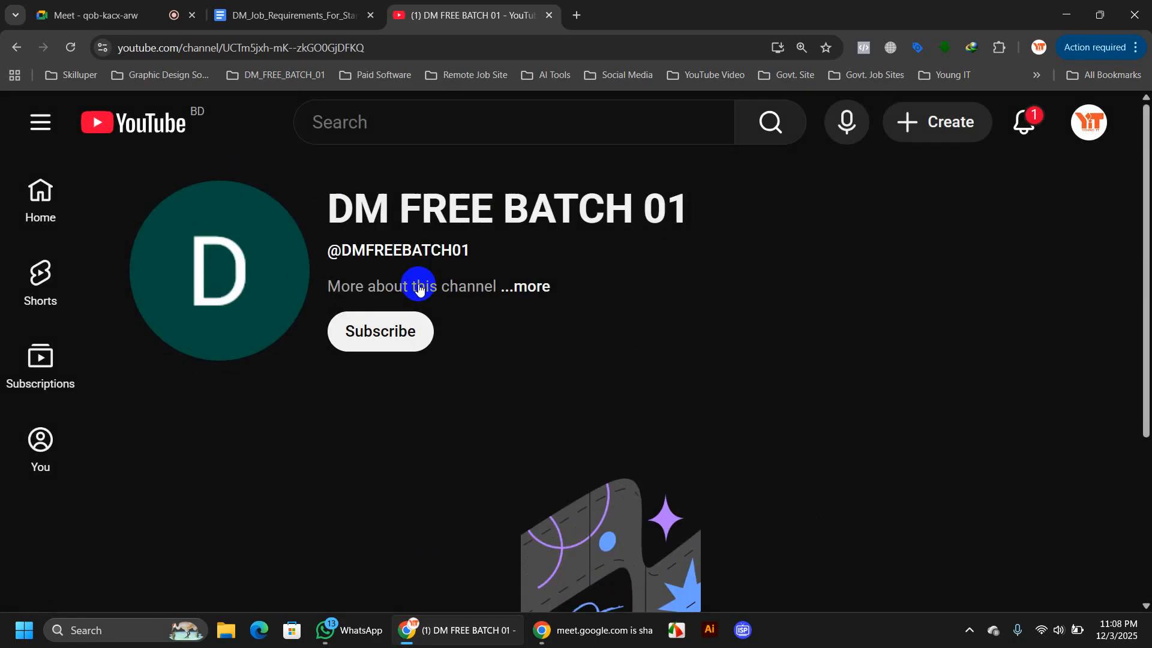
click(309, 13)
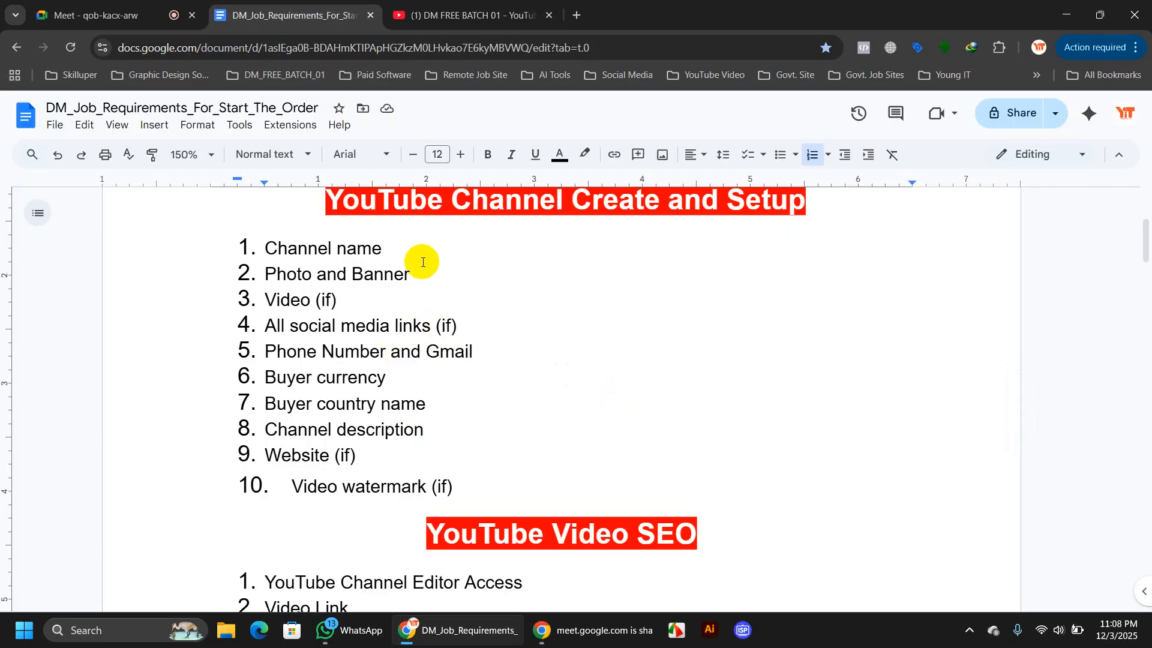
Go back from the DM_Job_Requirements document to the DM FREE BATCH 01 channel tab.
click(435, 12)
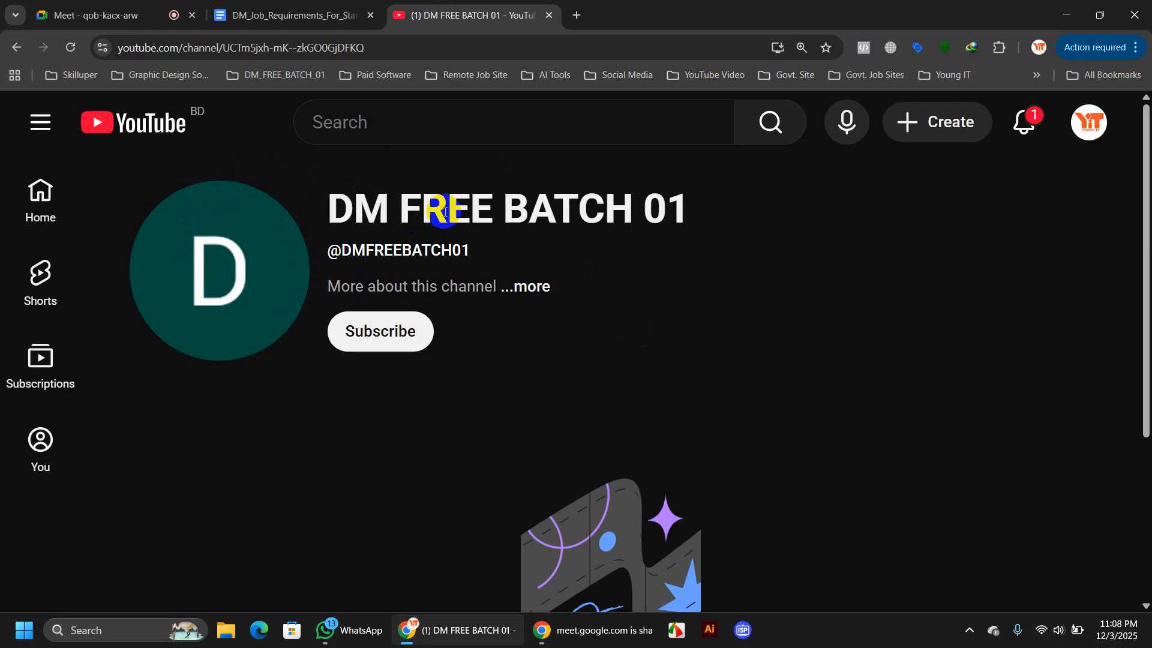
Switch accounts from the avatar menu to the DM FREE BATCH 01 channel.
click(1089, 119)
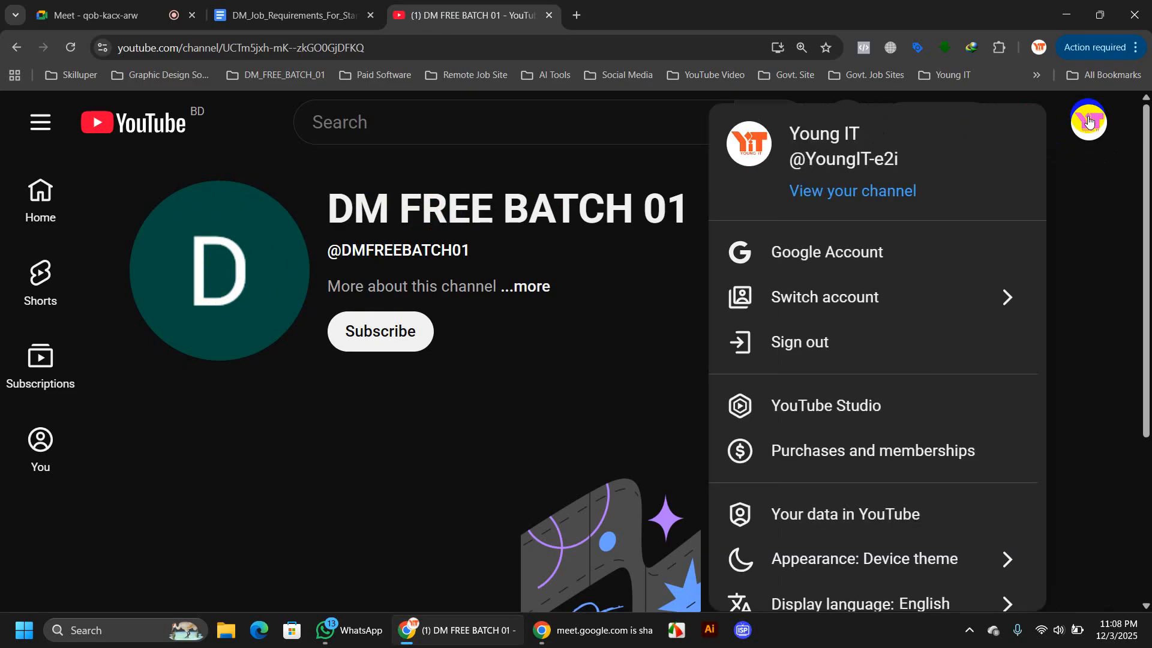
click(912, 309)
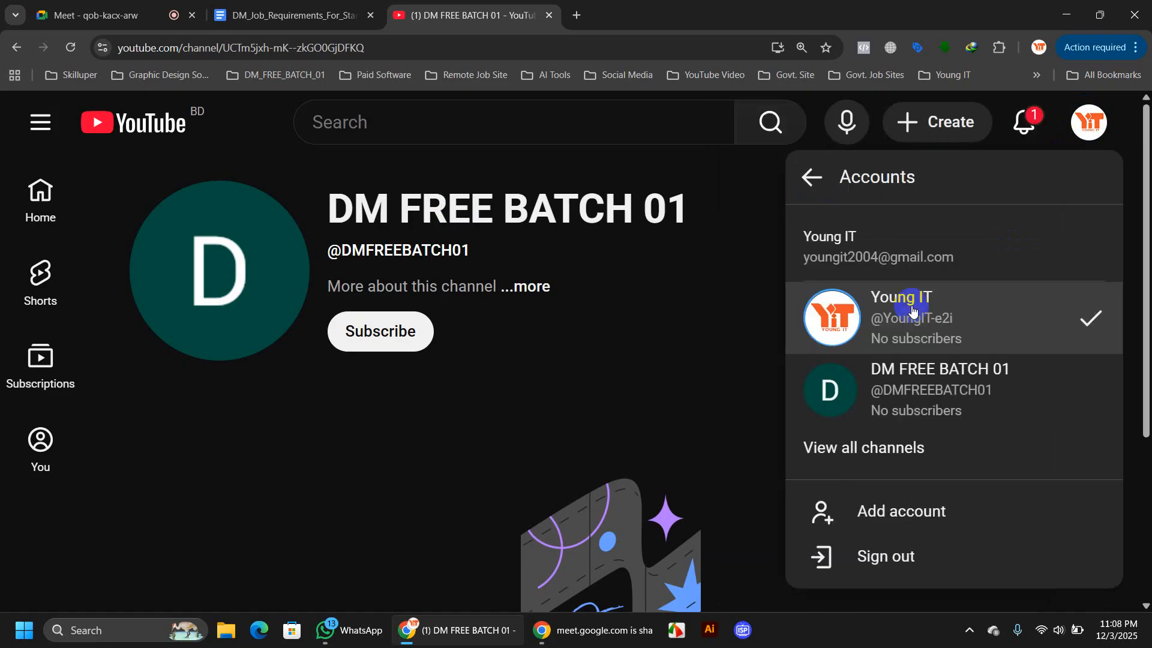
click(938, 388)
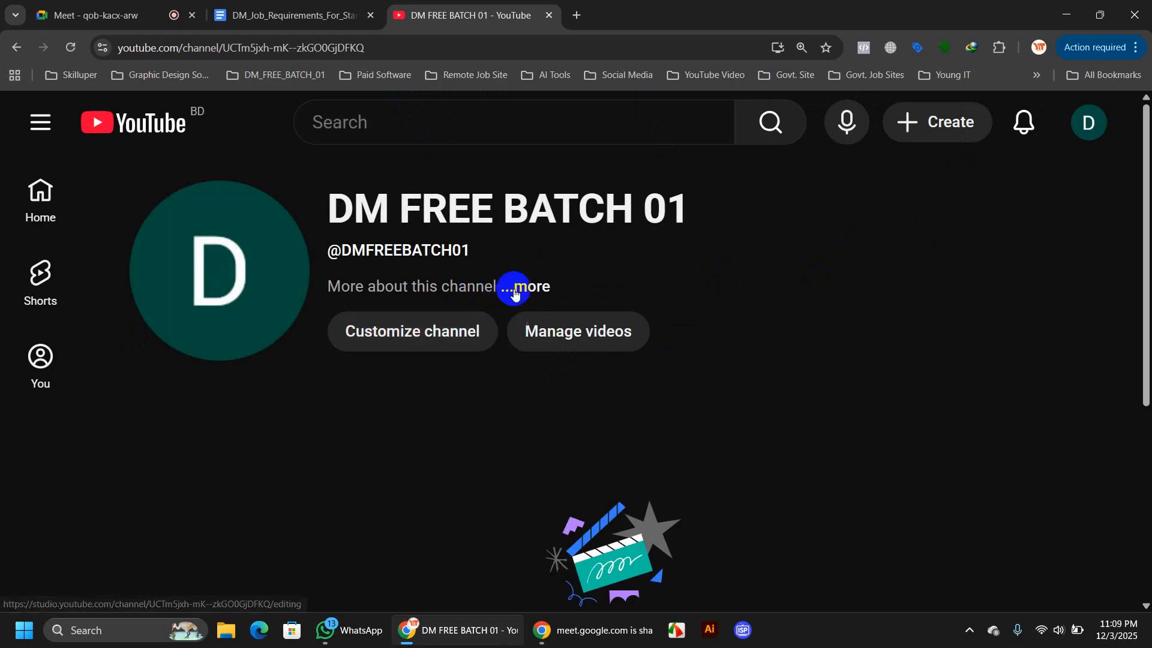
Open Customize channel, dismiss the Studio welcome dialog, and review the Profile tab's banner and picture sections.
click(374, 338)
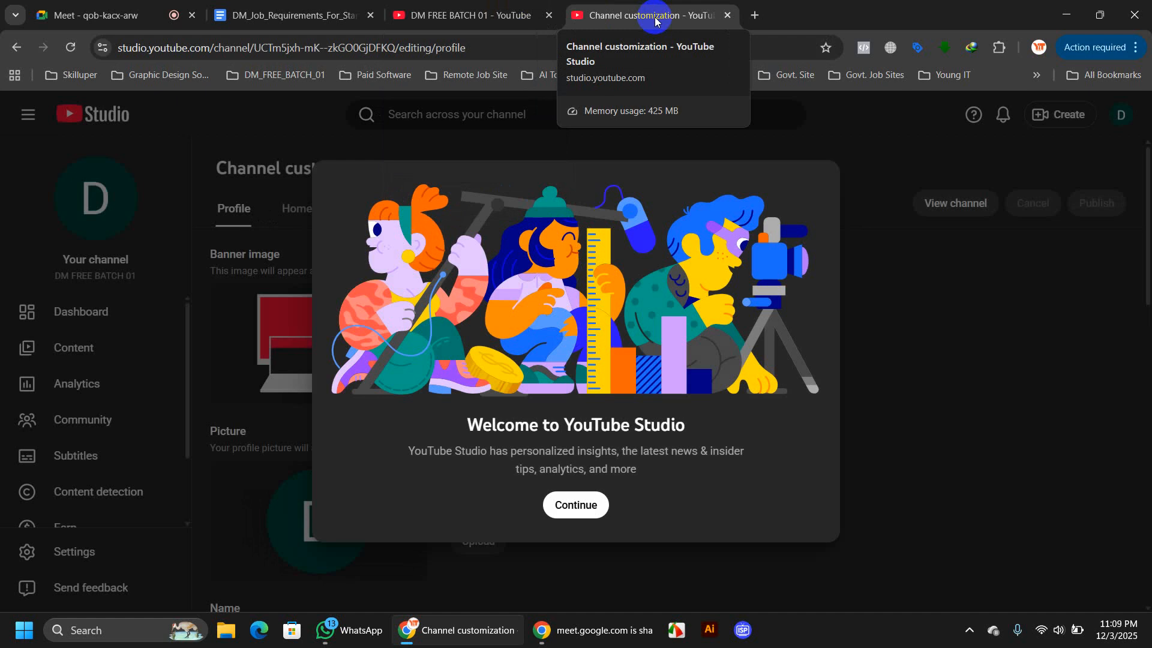
click(573, 505)
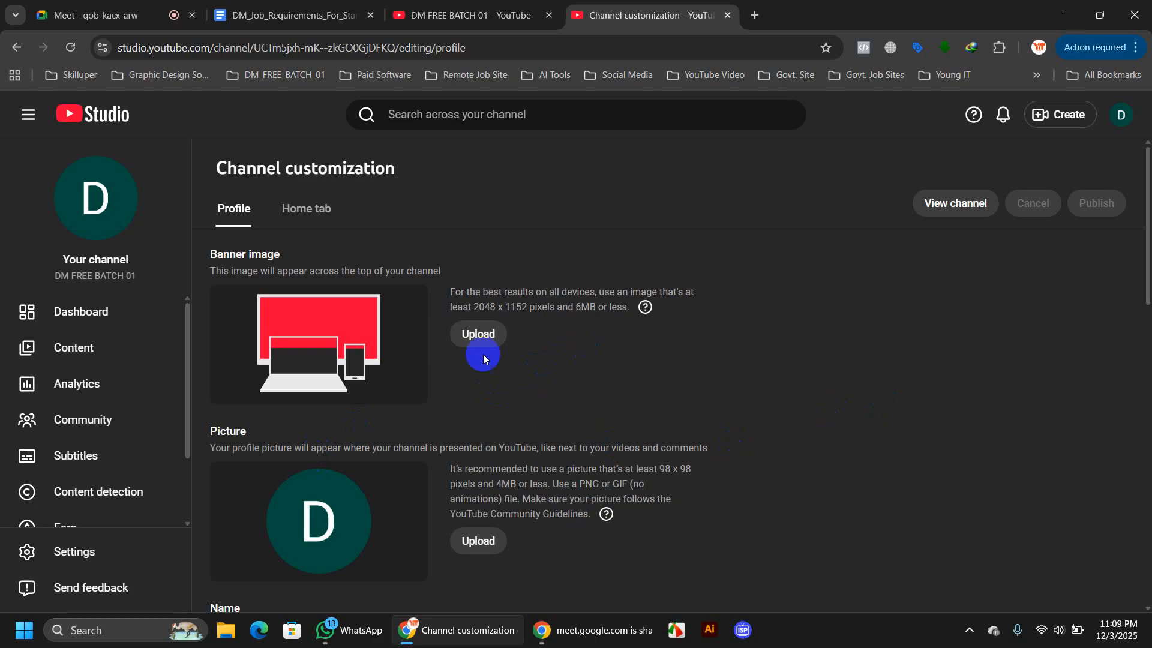
scroll(484, 359, down, 3)
scroll(480, 408, down, 5)
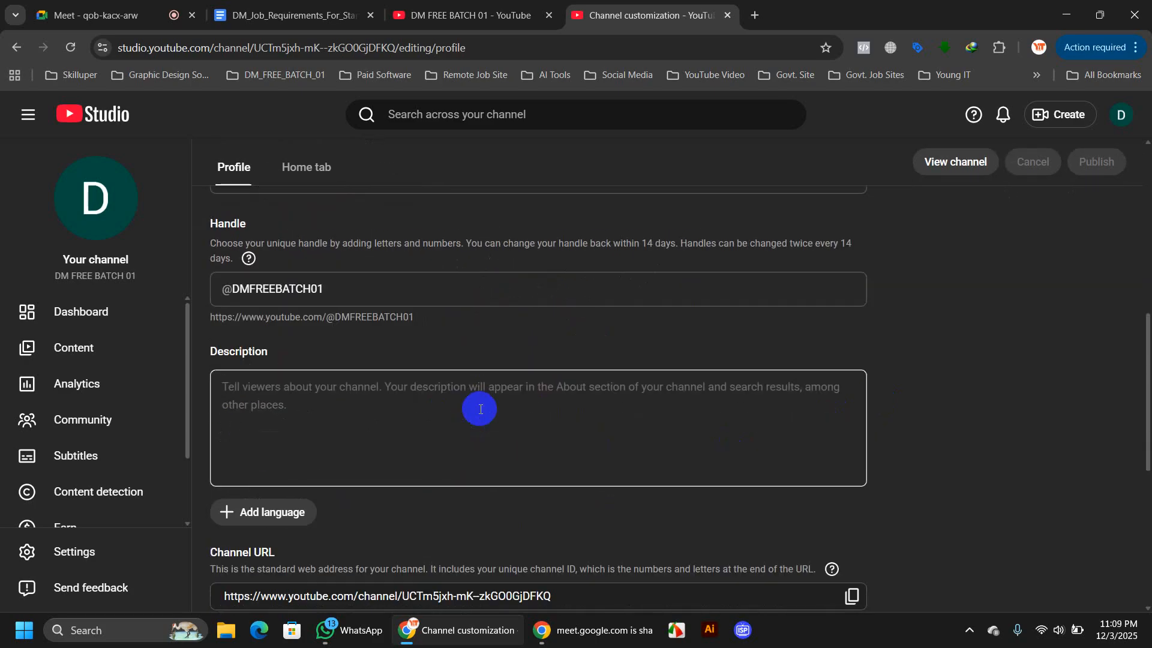
scroll(612, 407, down, 5)
scroll(792, 411, up, 6)
scroll(792, 411, up, 6)
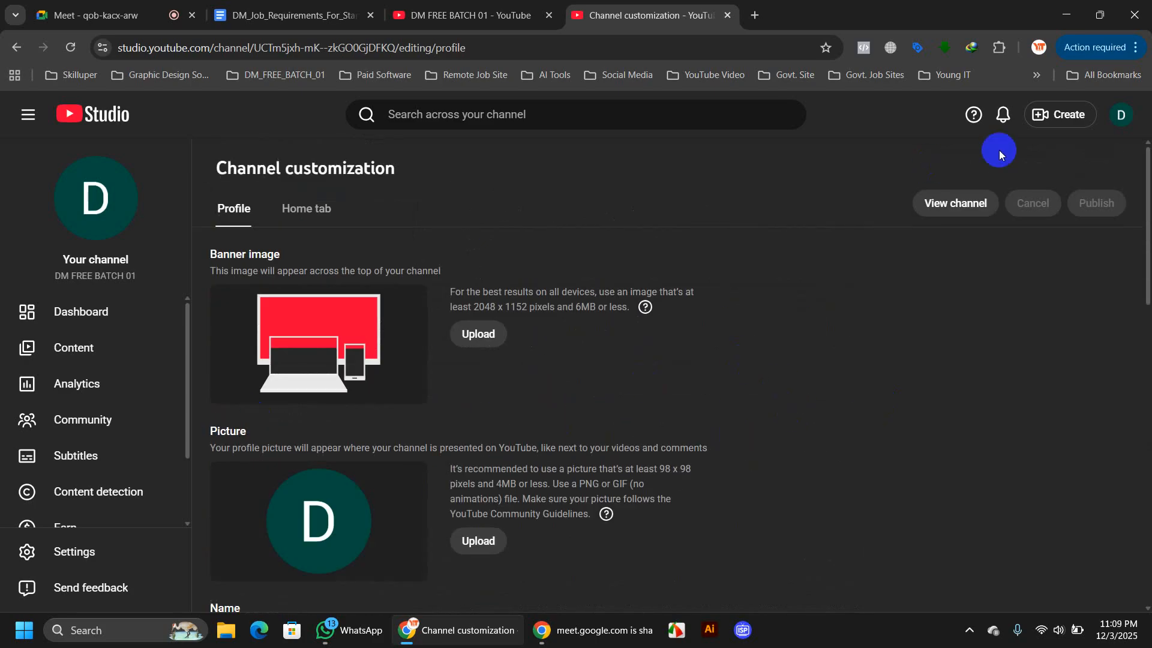
scroll(174, 367, down, 3)
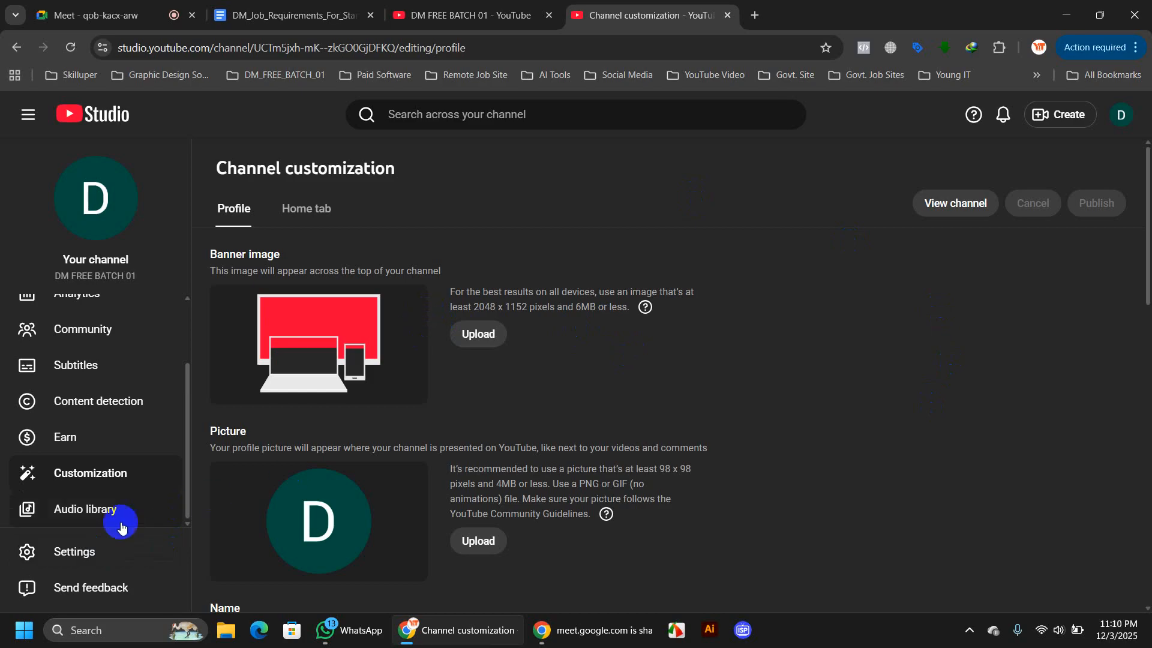
Open Studio Settings, check the Buyer currency item in the requirements doc, and return to Studio.
click(77, 542)
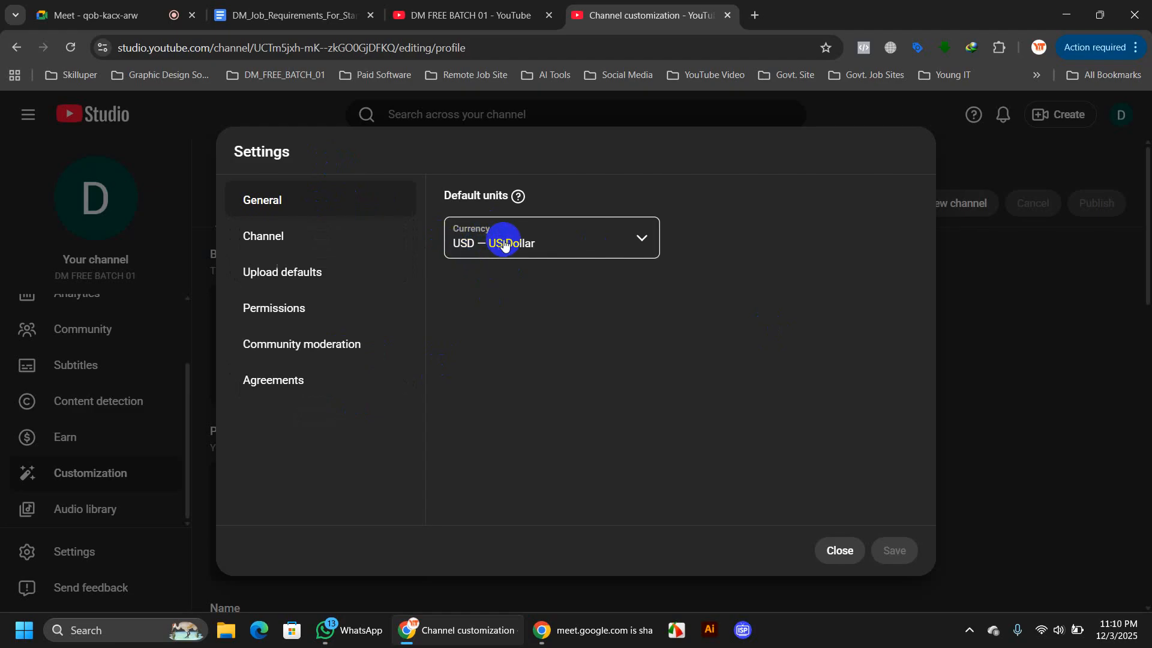
click(311, 22)
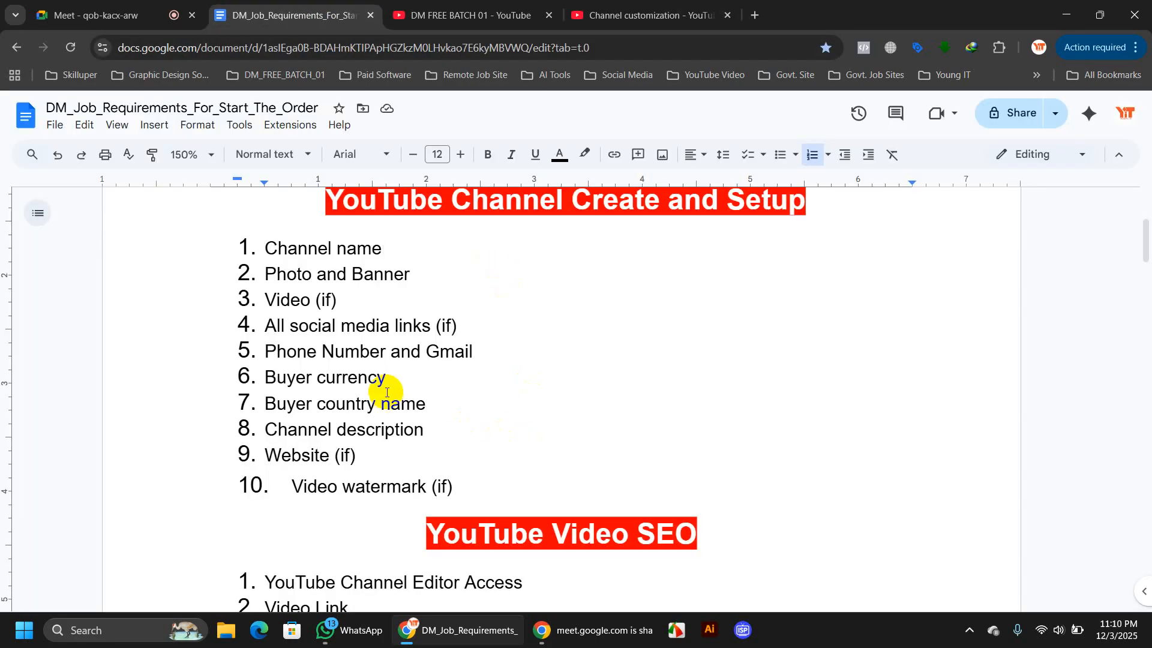
drag(386, 378, 264, 379)
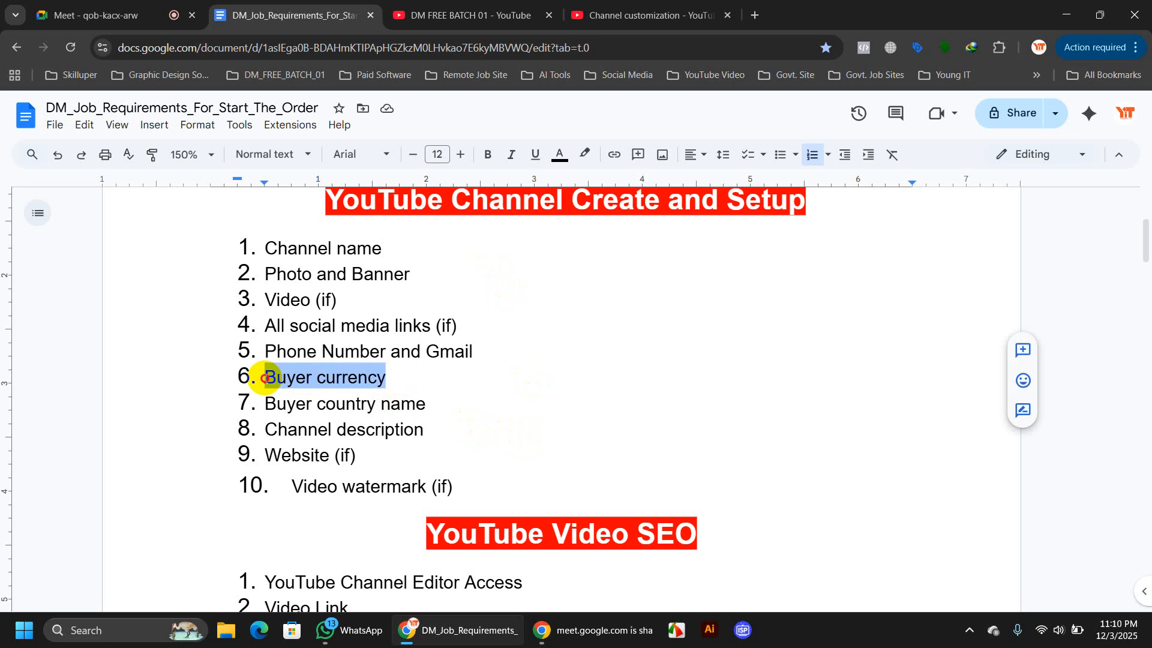
click(447, 15)
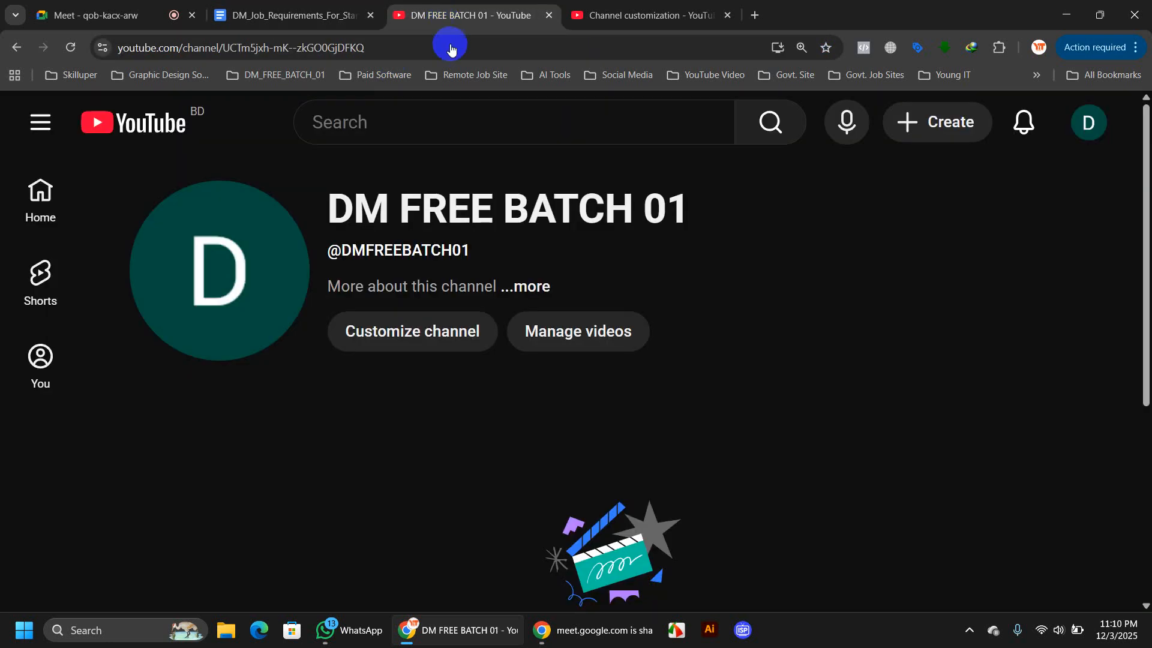
click(660, 14)
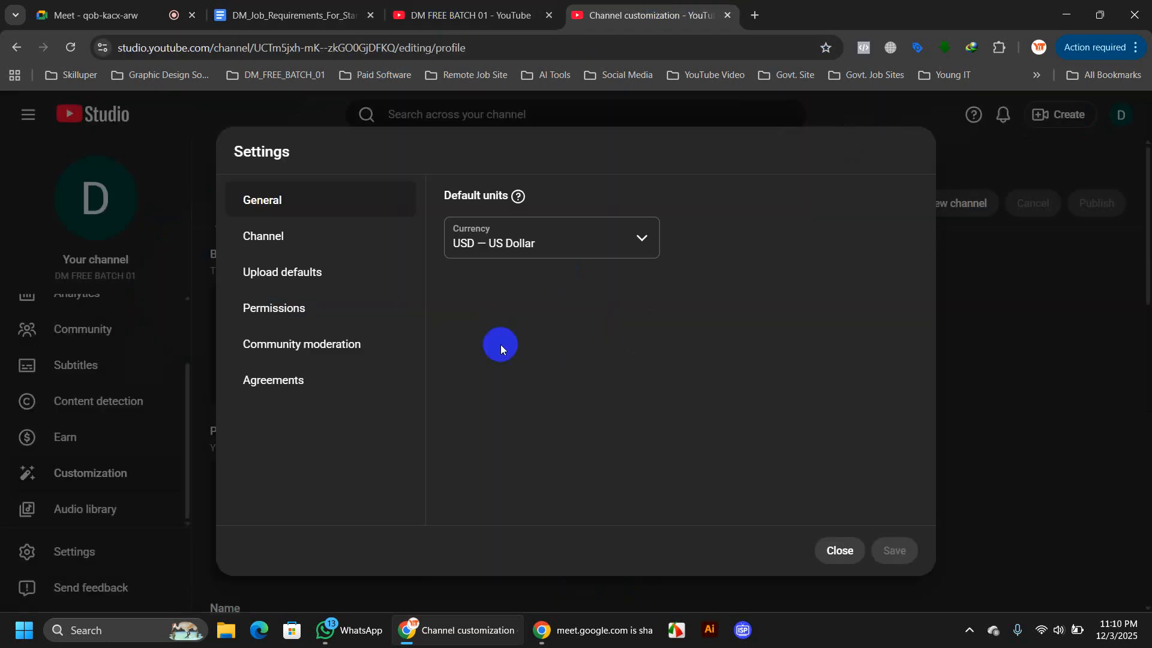
click(519, 244)
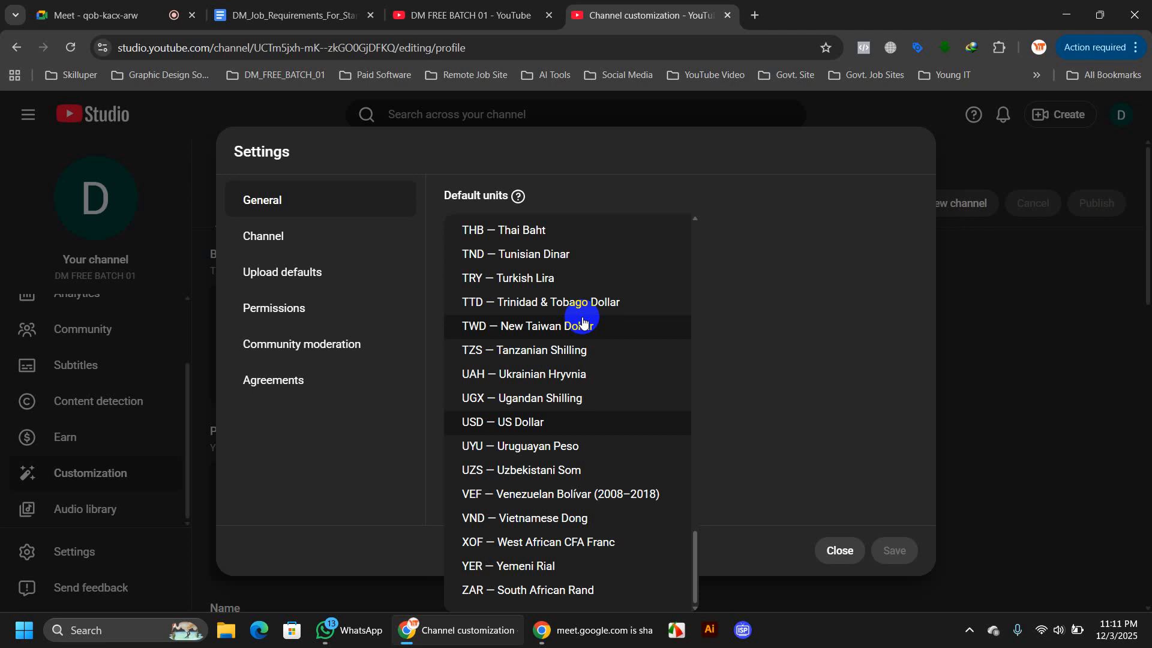
click(808, 193)
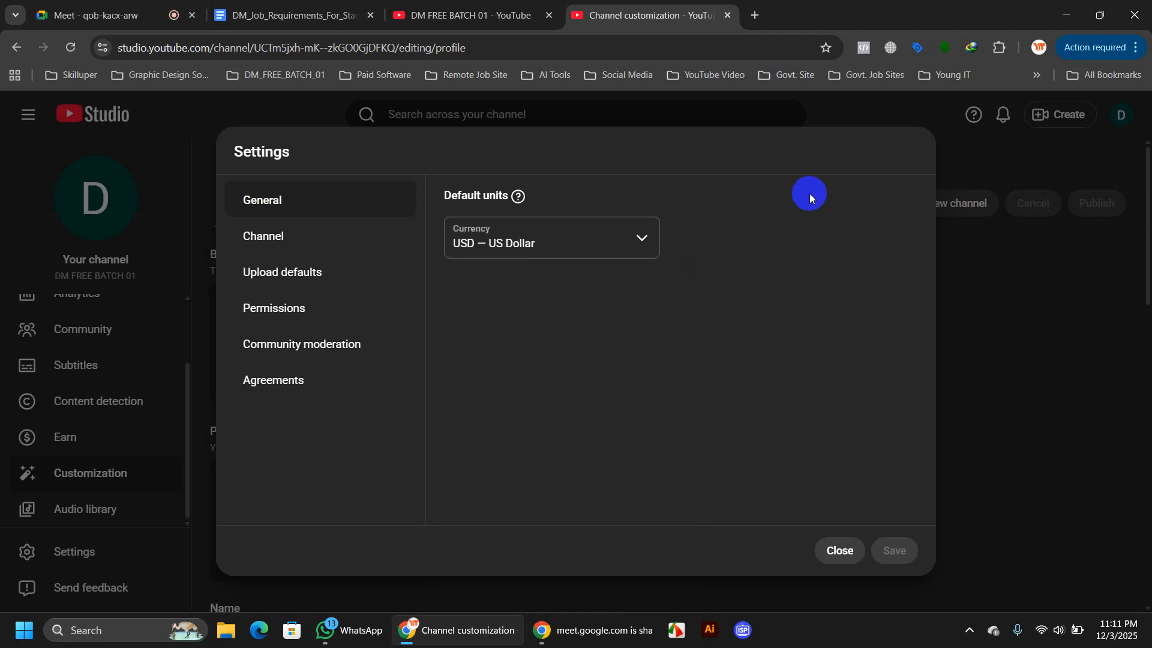
click(611, 234)
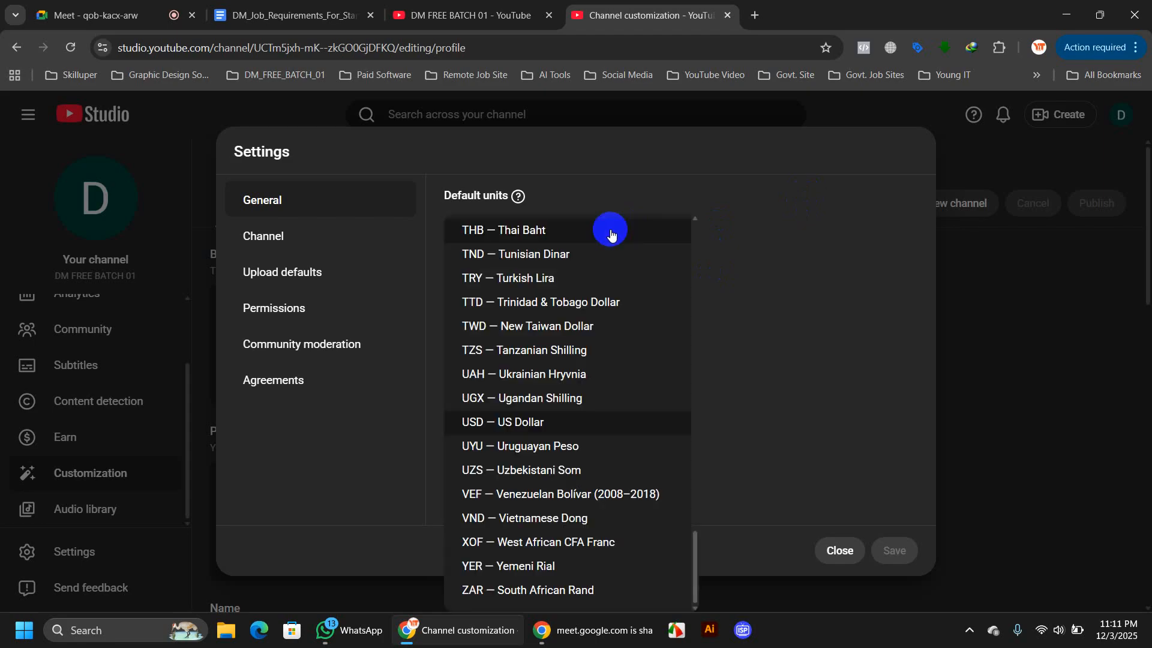
click(547, 427)
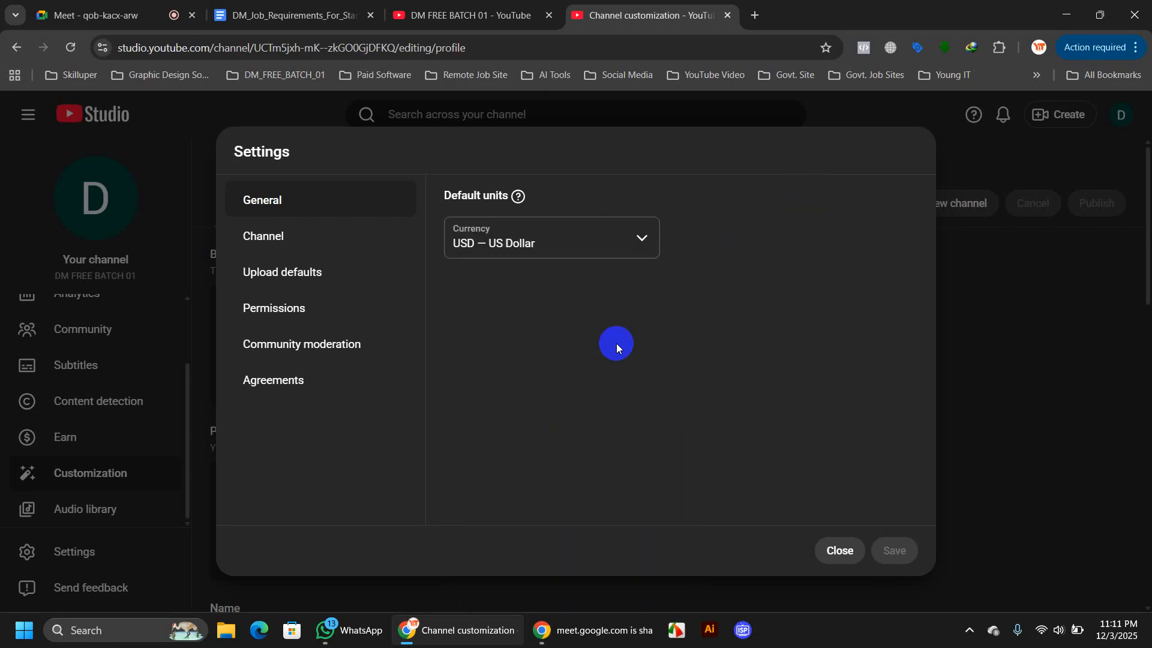
click(540, 241)
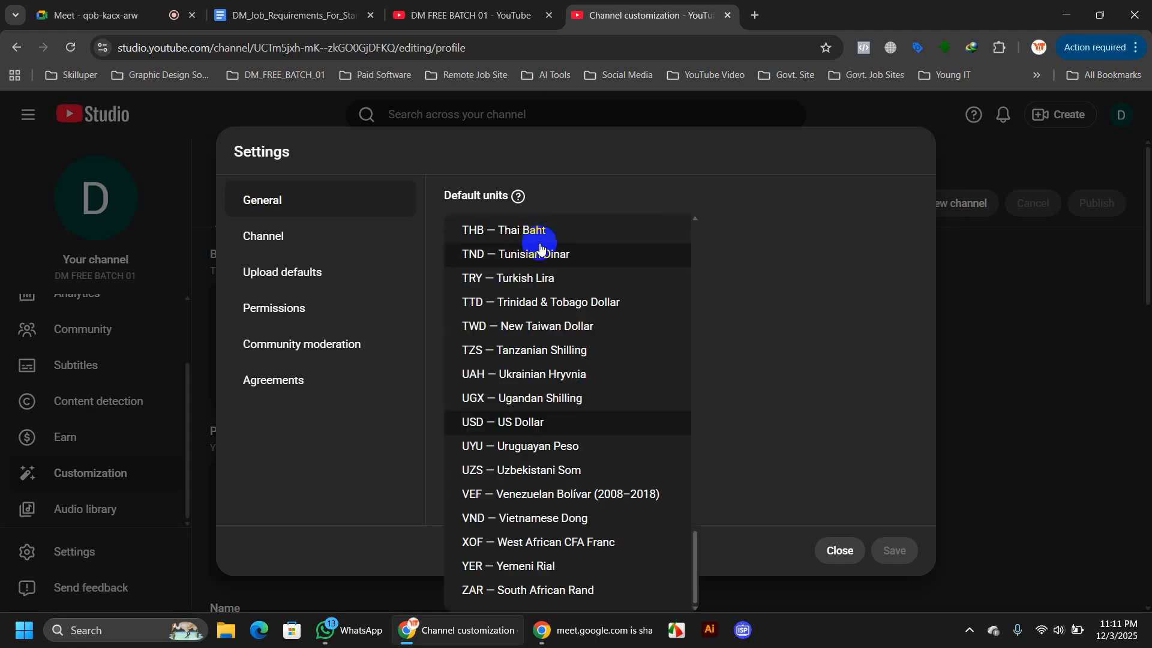
click(571, 423)
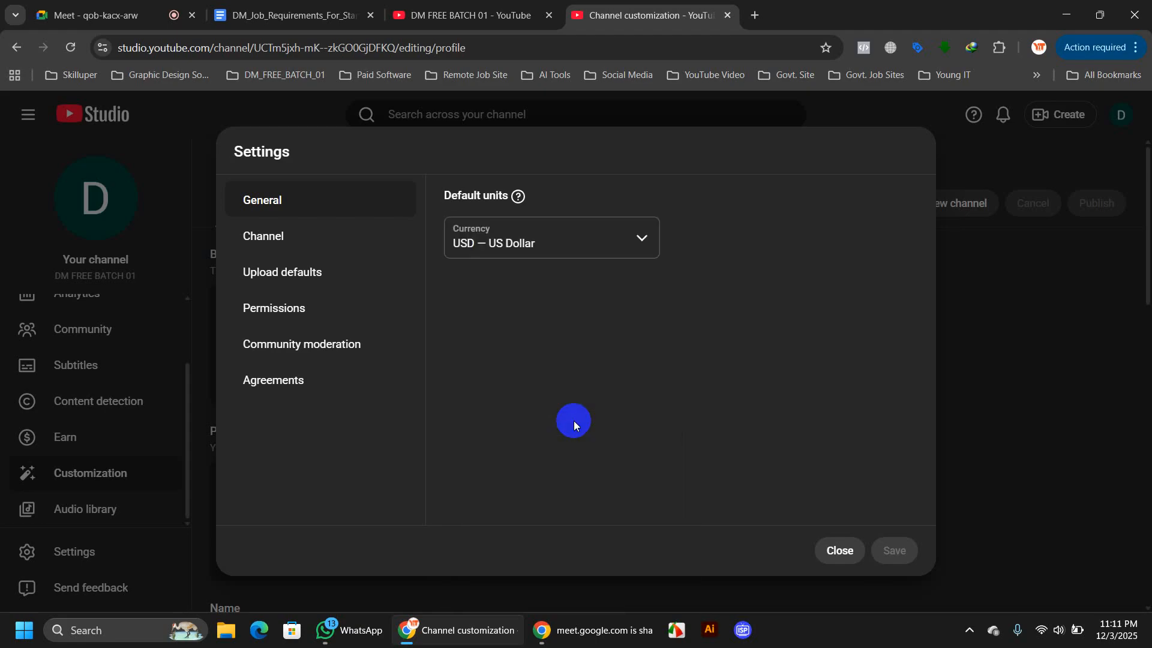
click(637, 254)
click(531, 418)
double_click(465, 246)
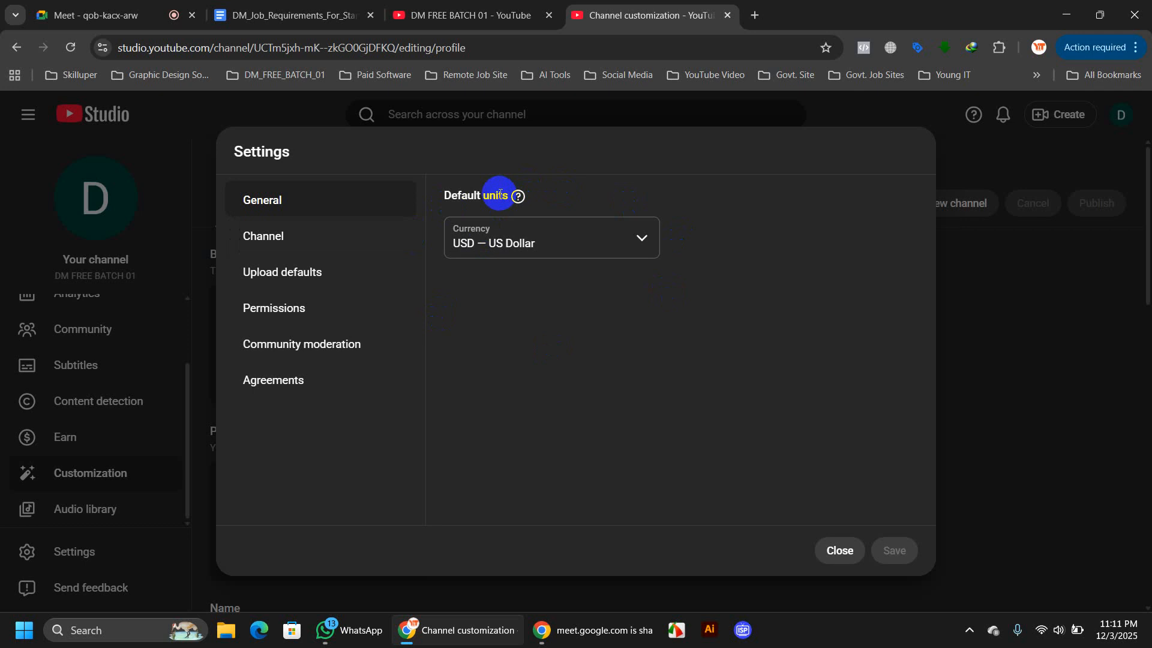
click(496, 241)
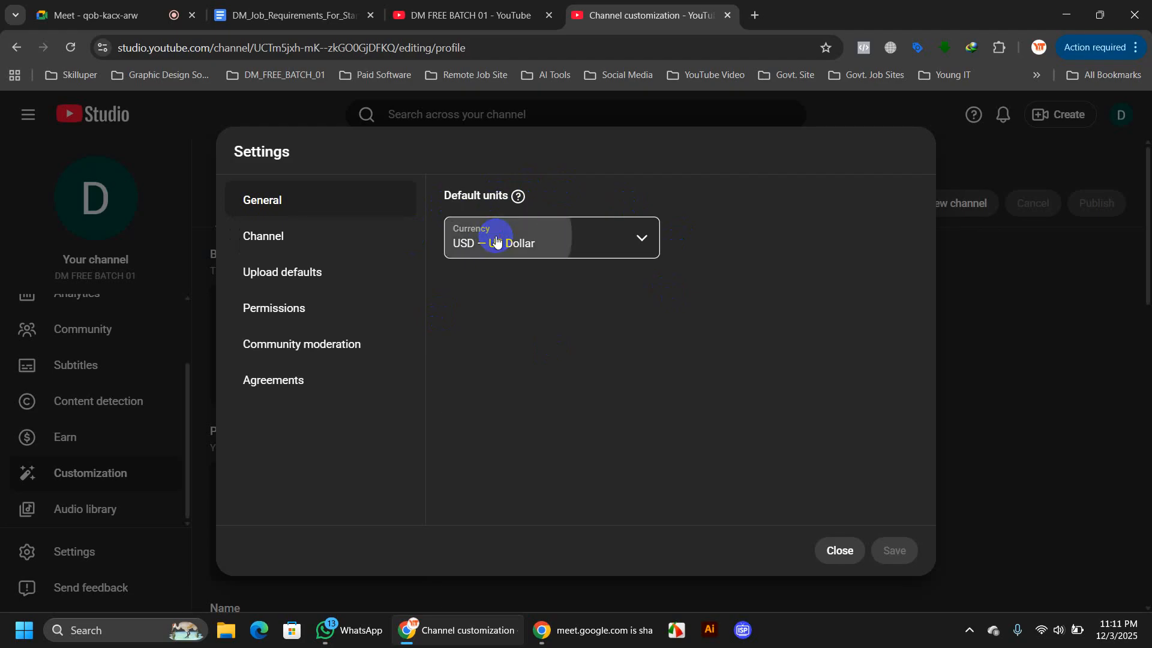
click(449, 20)
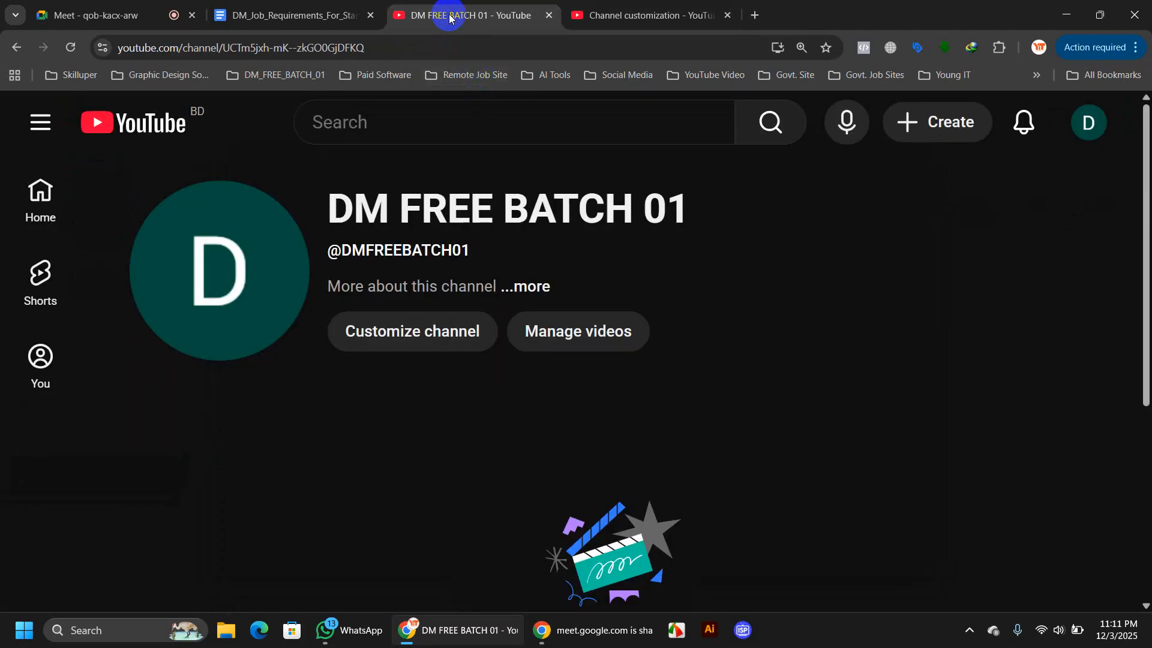
click(640, 19)
click(756, 281)
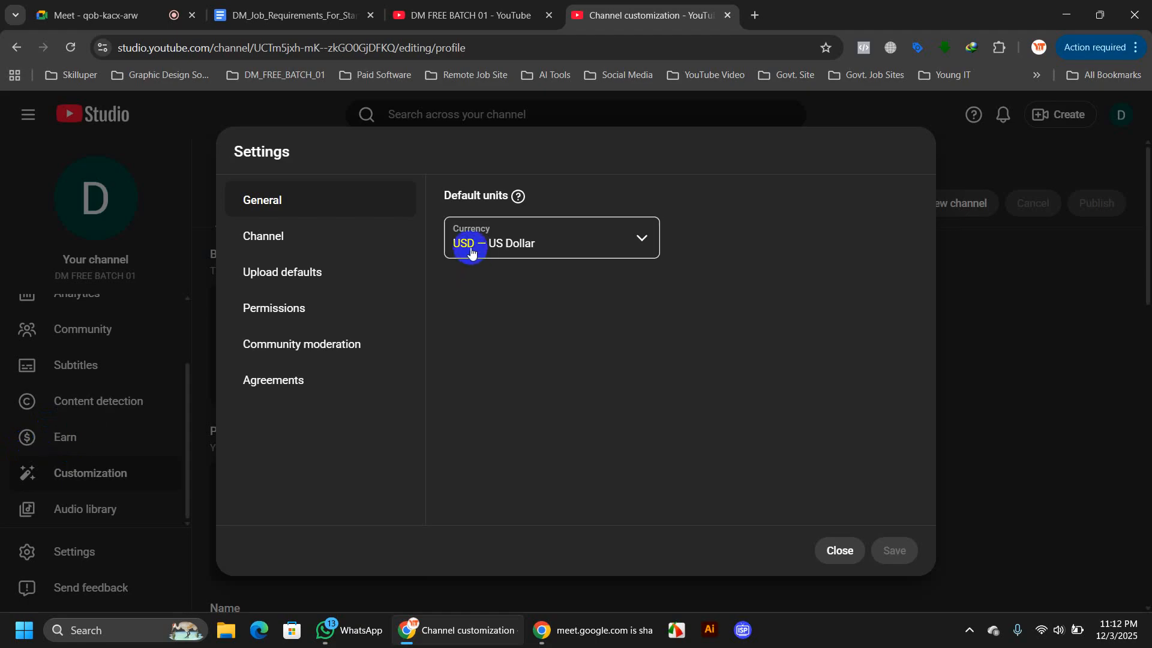
Pick BDT — Bangladeshi Taka from the Currency dropdown in General settings.
click(471, 253)
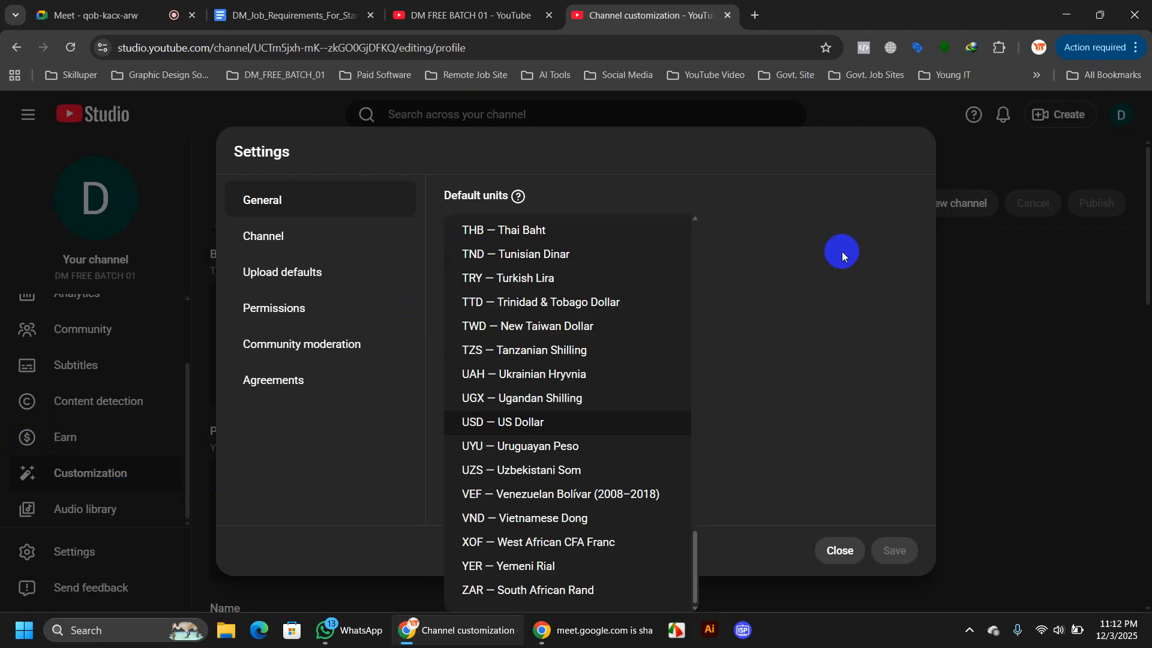
click(842, 255)
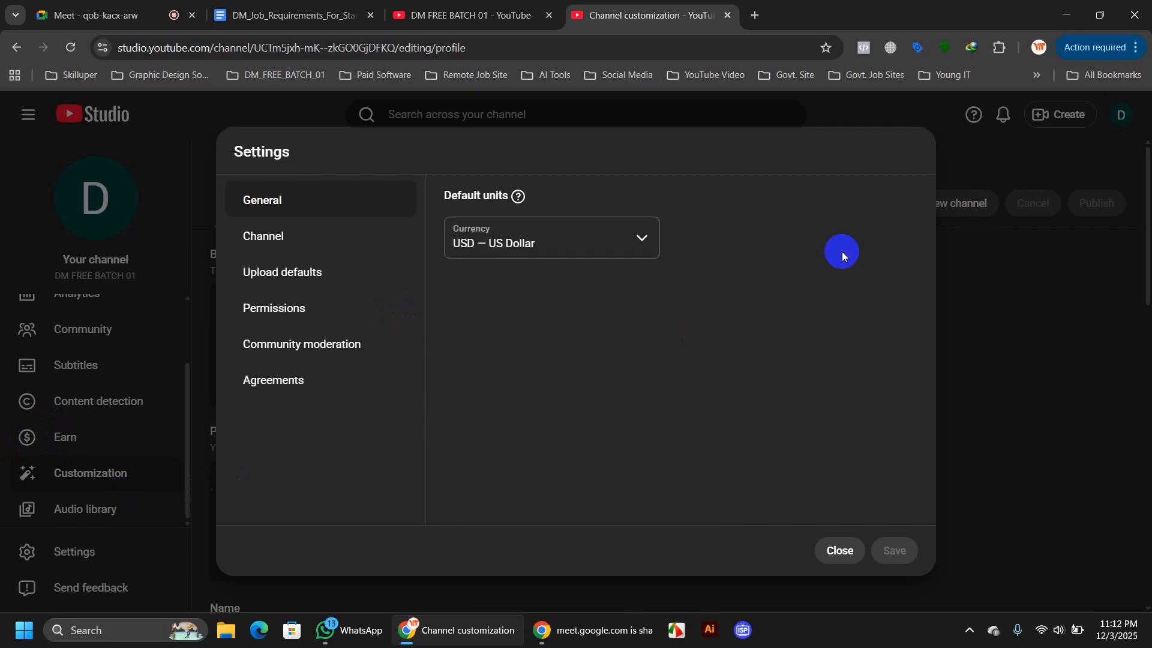
click(593, 241)
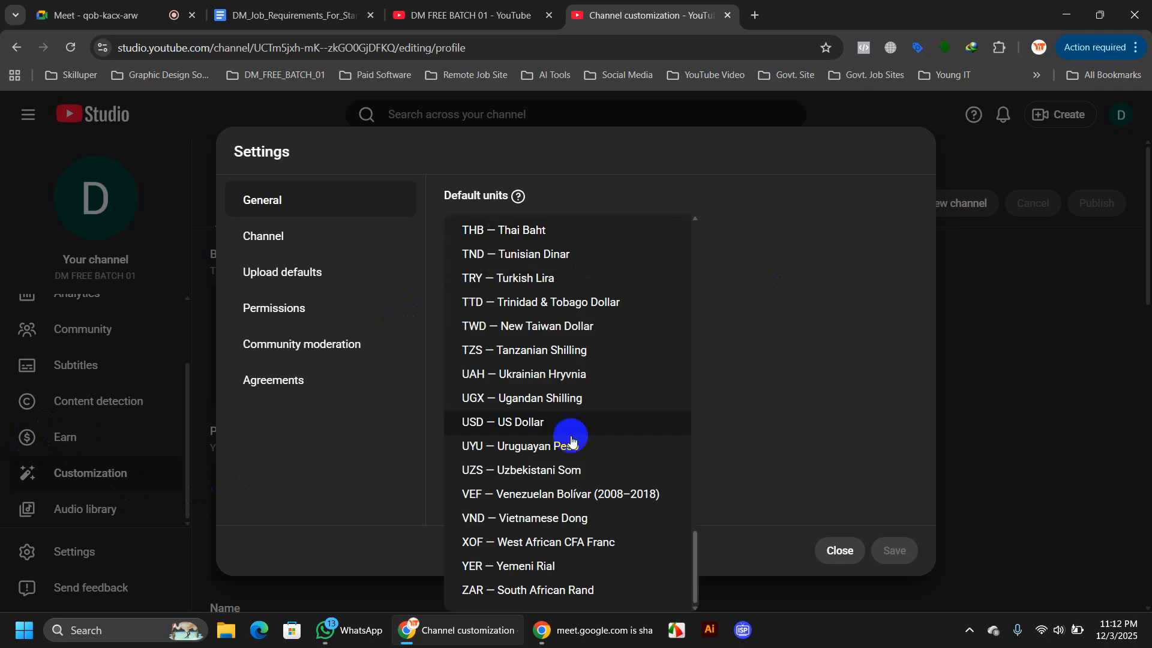
scroll(606, 540, up, 15)
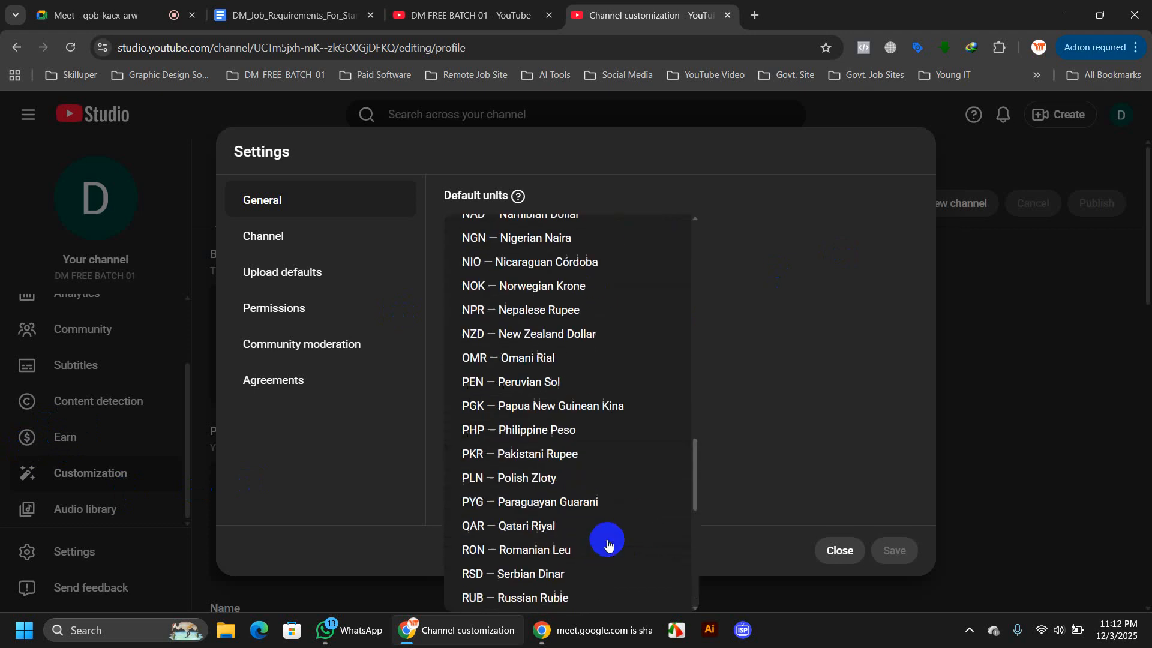
scroll(608, 536, up, 15)
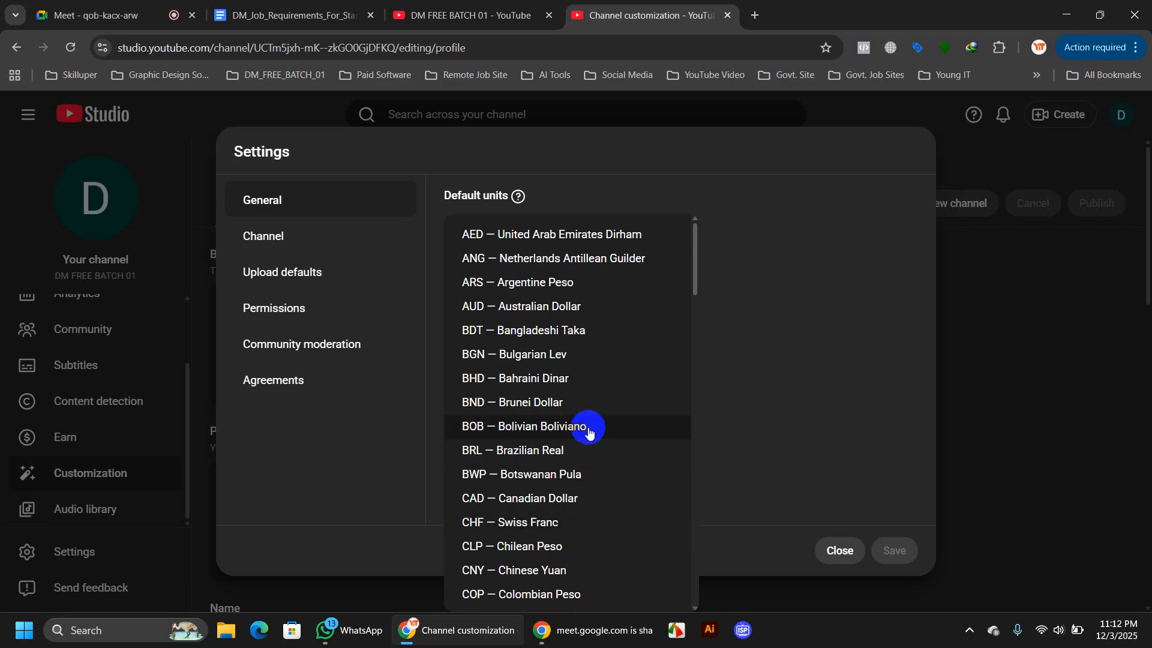
click(561, 330)
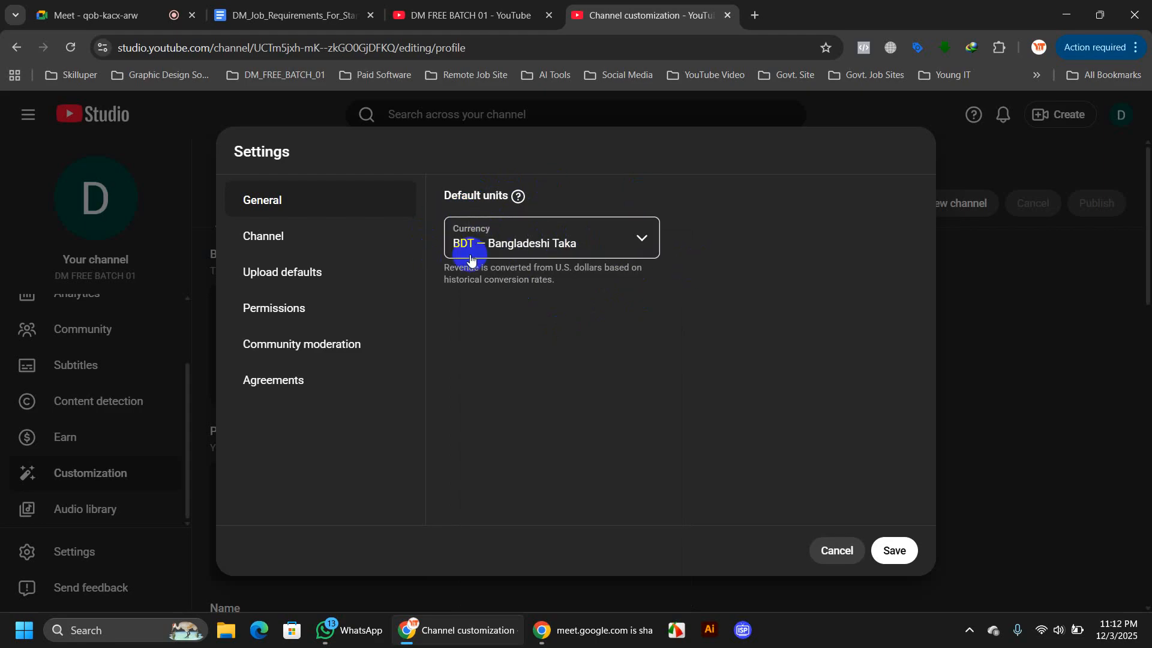
Reopen the currency list to confirm Bangladeshi Taka is selected, then close it.
click(588, 252)
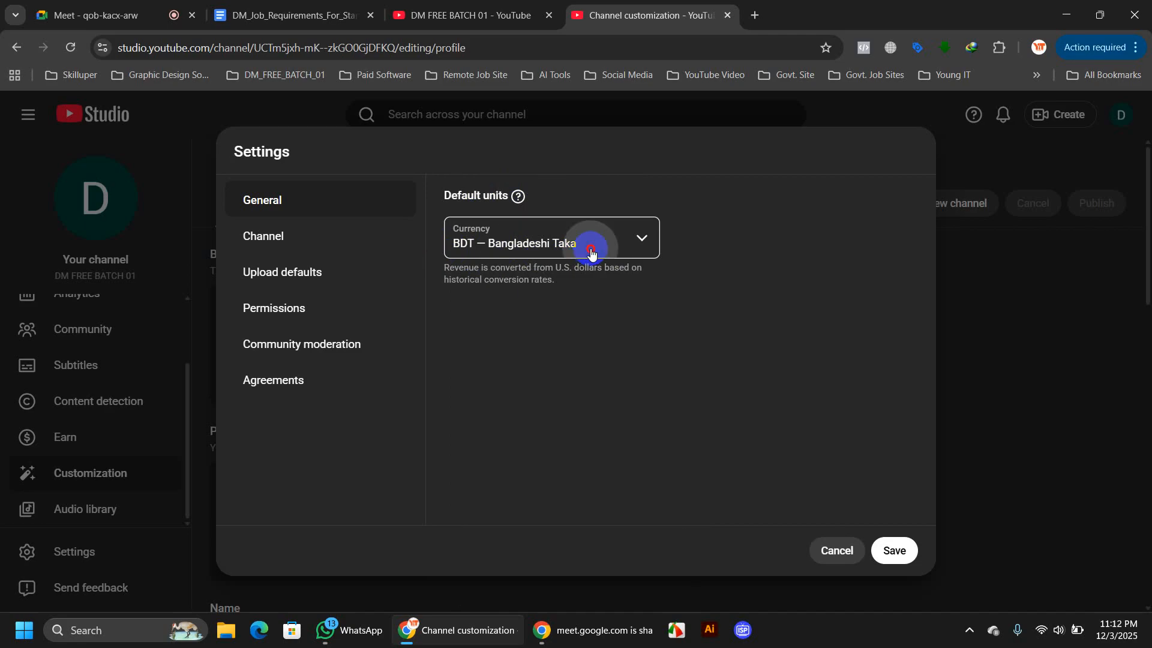
scroll(593, 451, down, 20)
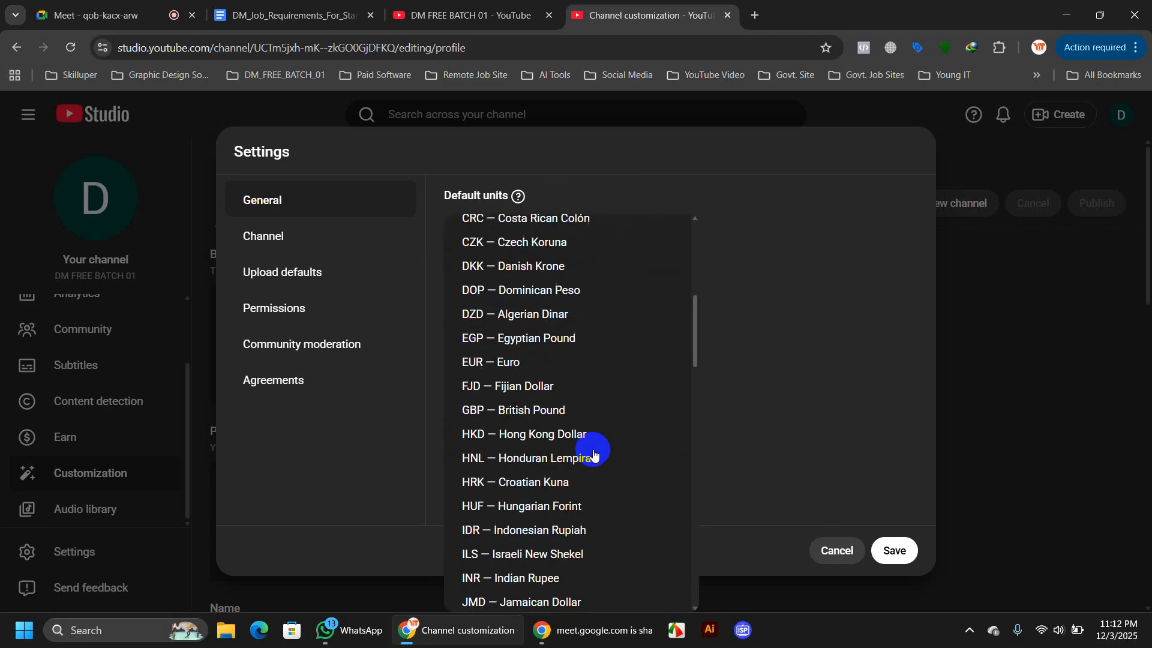
scroll(594, 450, up, 20)
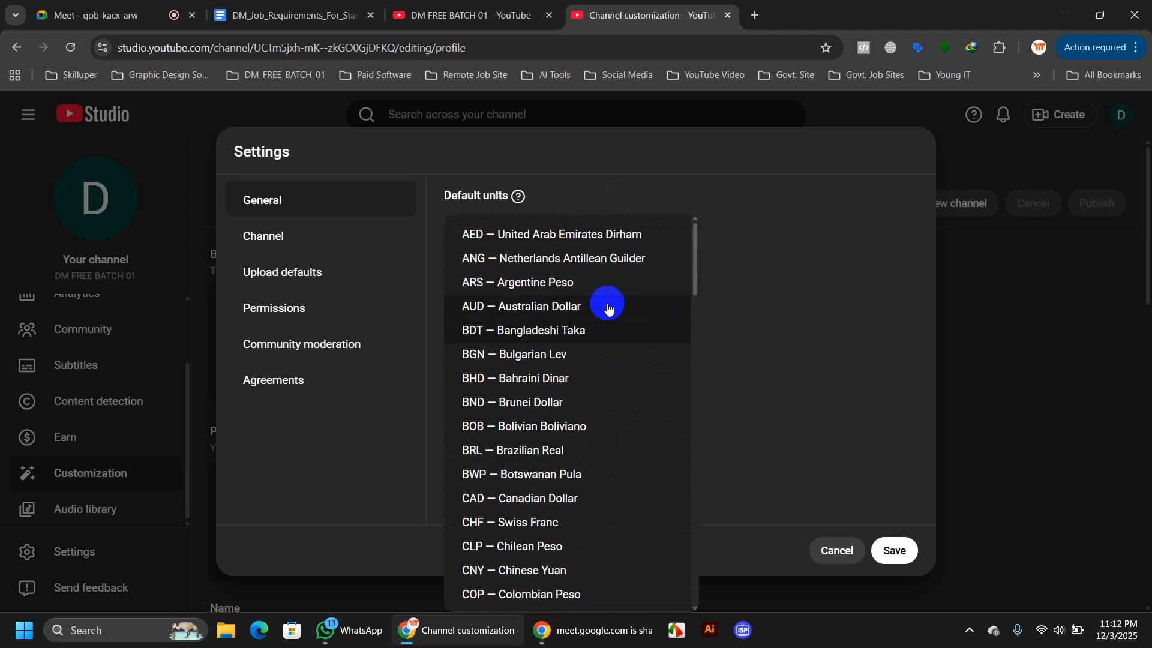
click(763, 274)
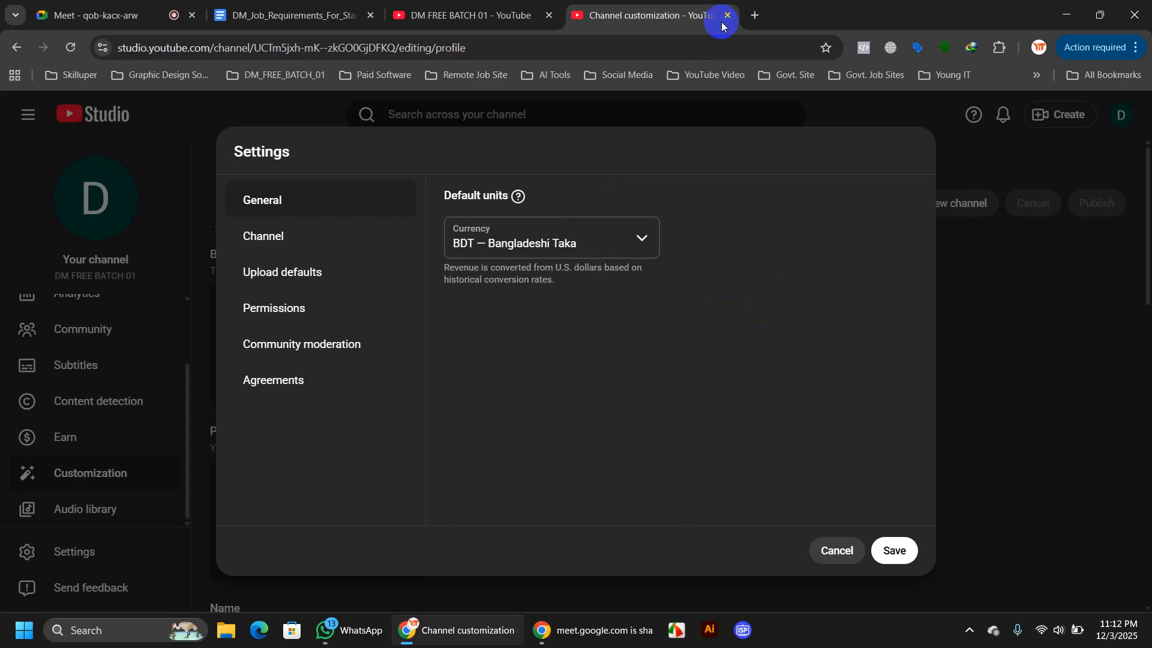
In a new tab, Google 'australia currency name' to find Australian dollars (AUD).
click(758, 16)
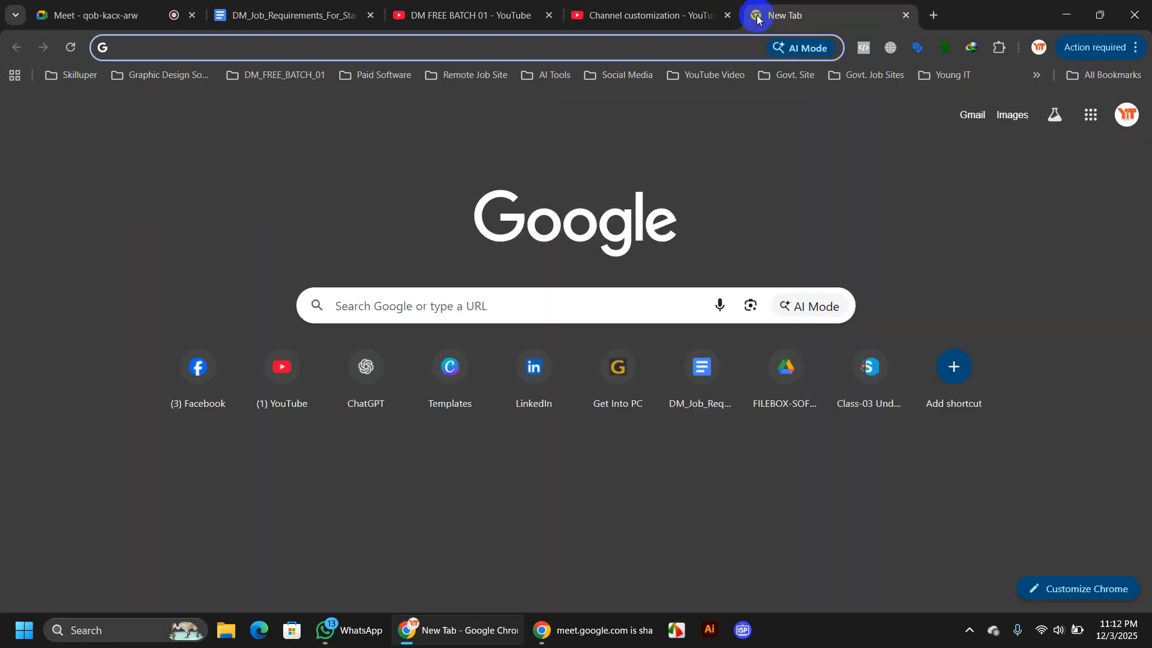
click(327, 41)
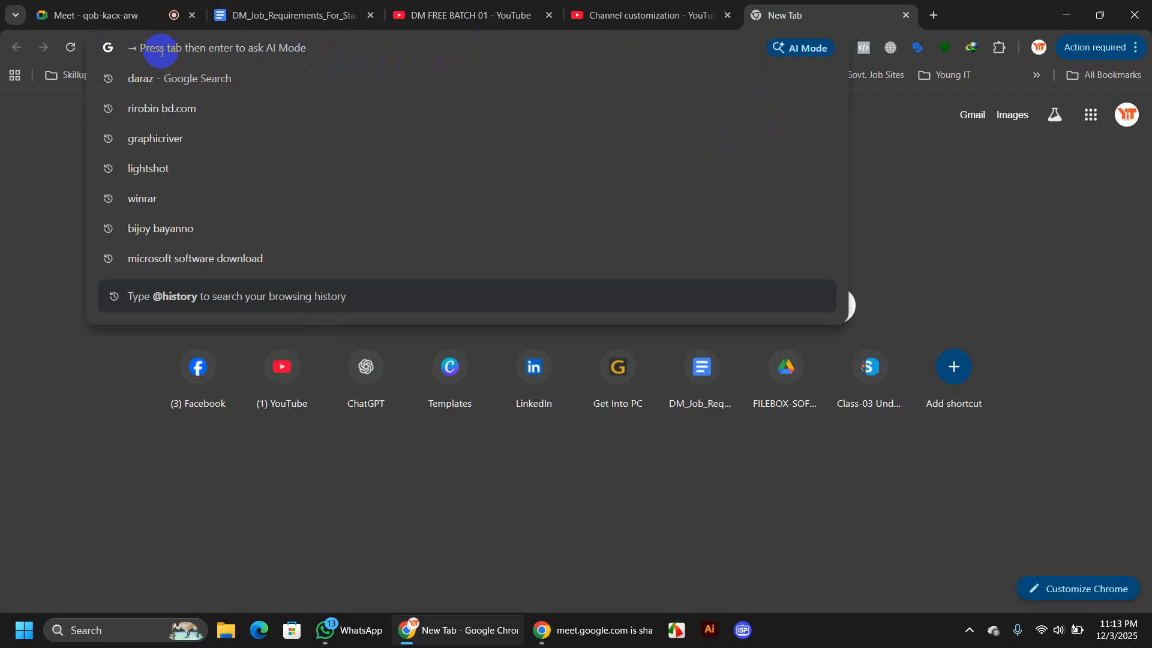
text(sUD)
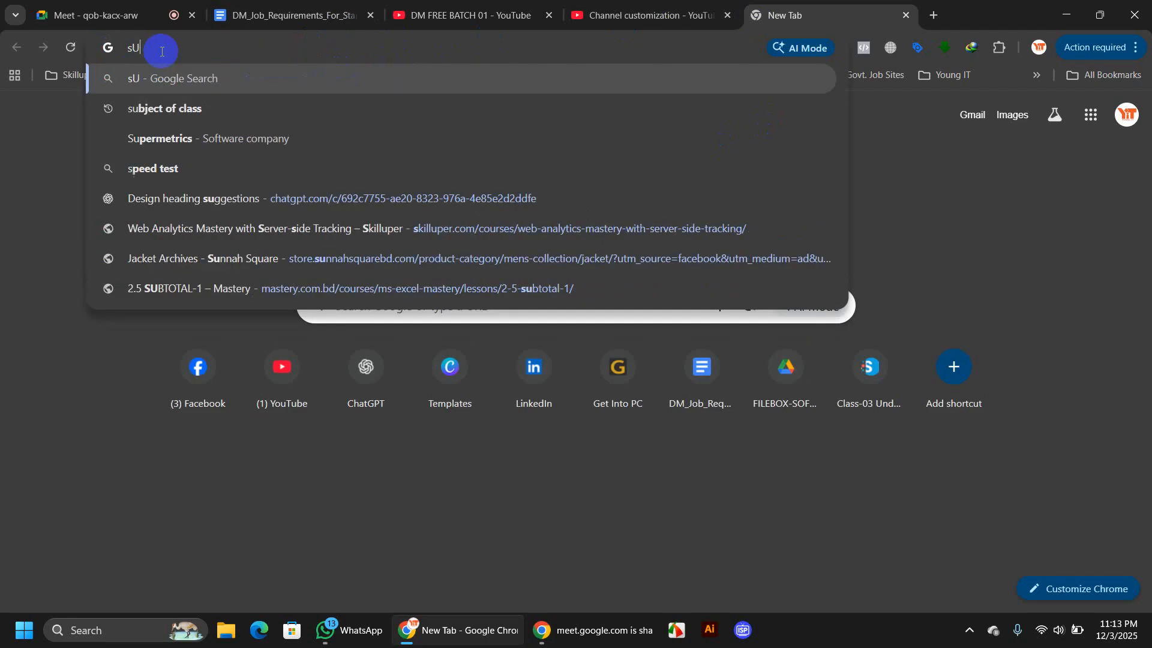
key(BackSpace)
key(BackSpace)
key(BackSpace)
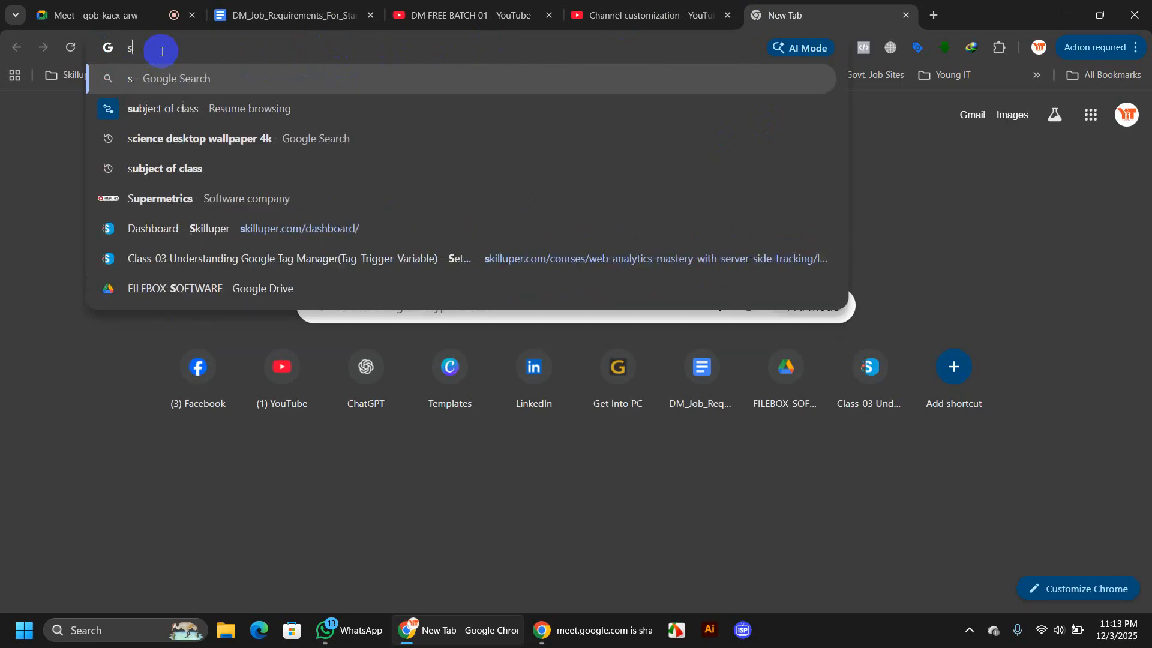
text(Austr)
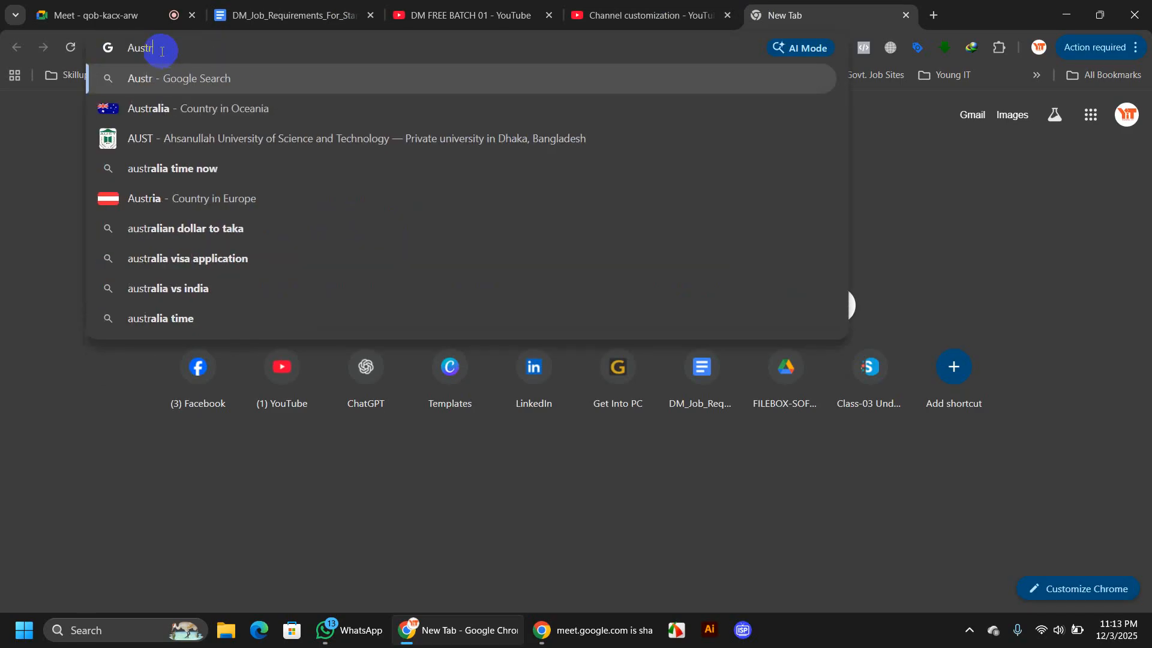
text(ali)
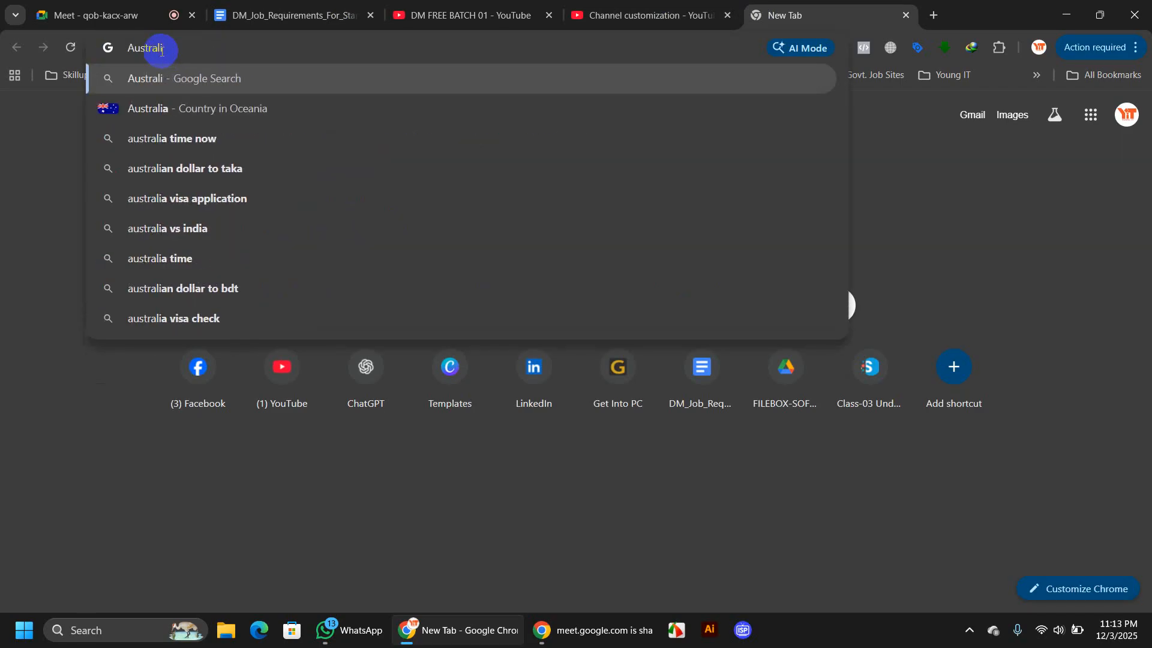
text(a cu)
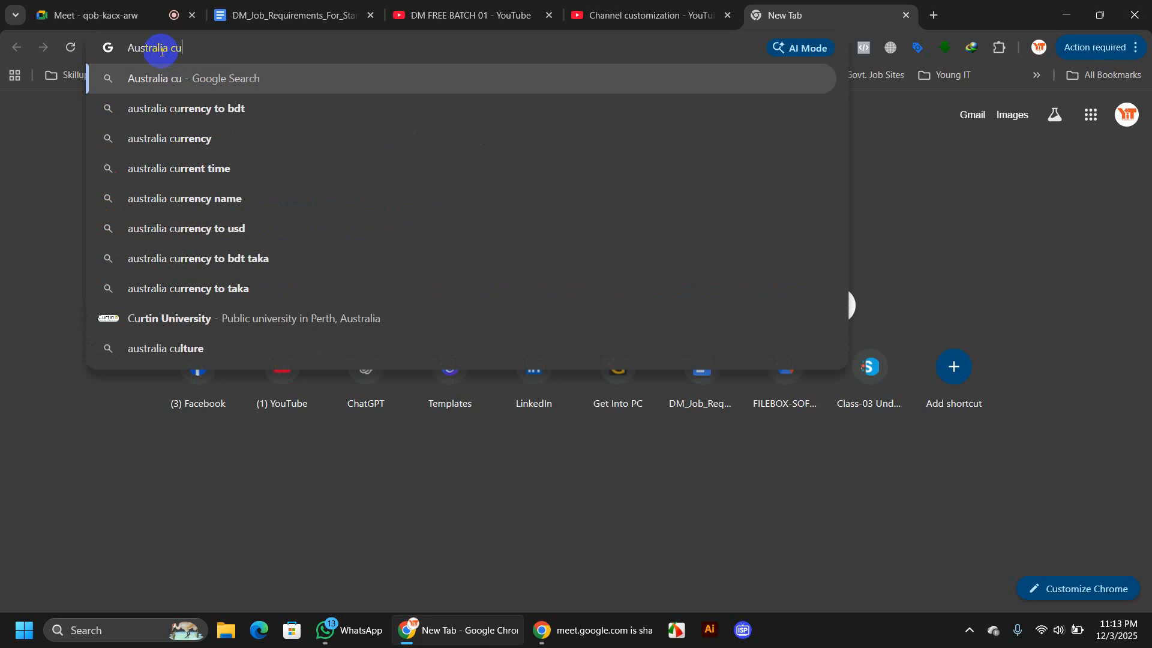
click(206, 137)
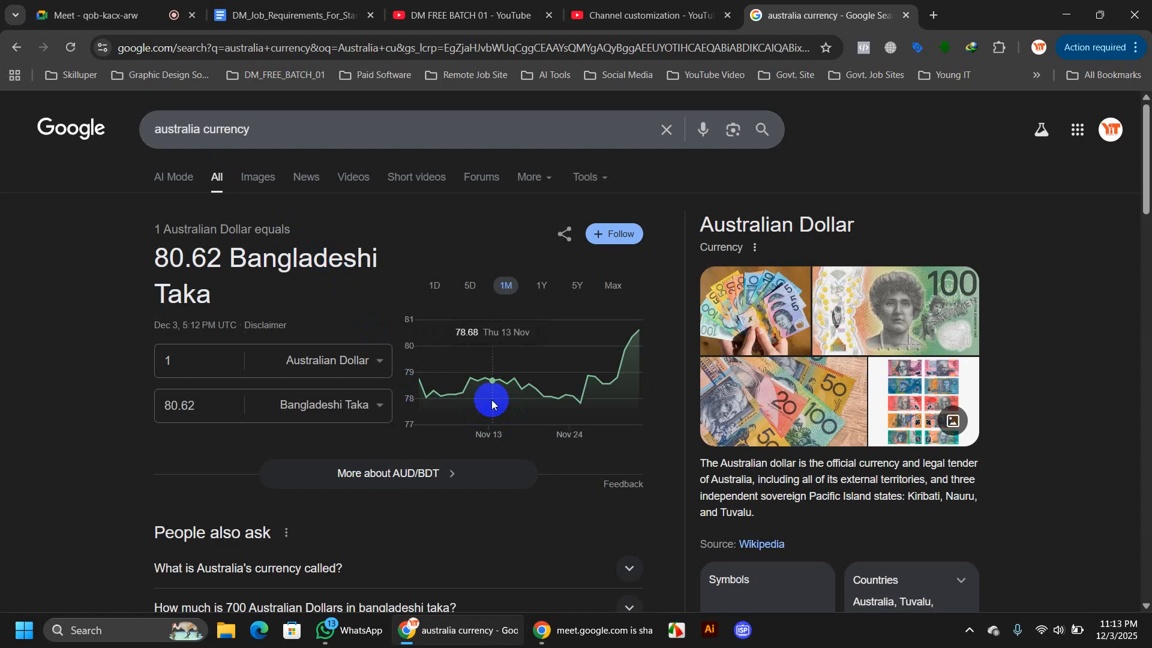
click(310, 137)
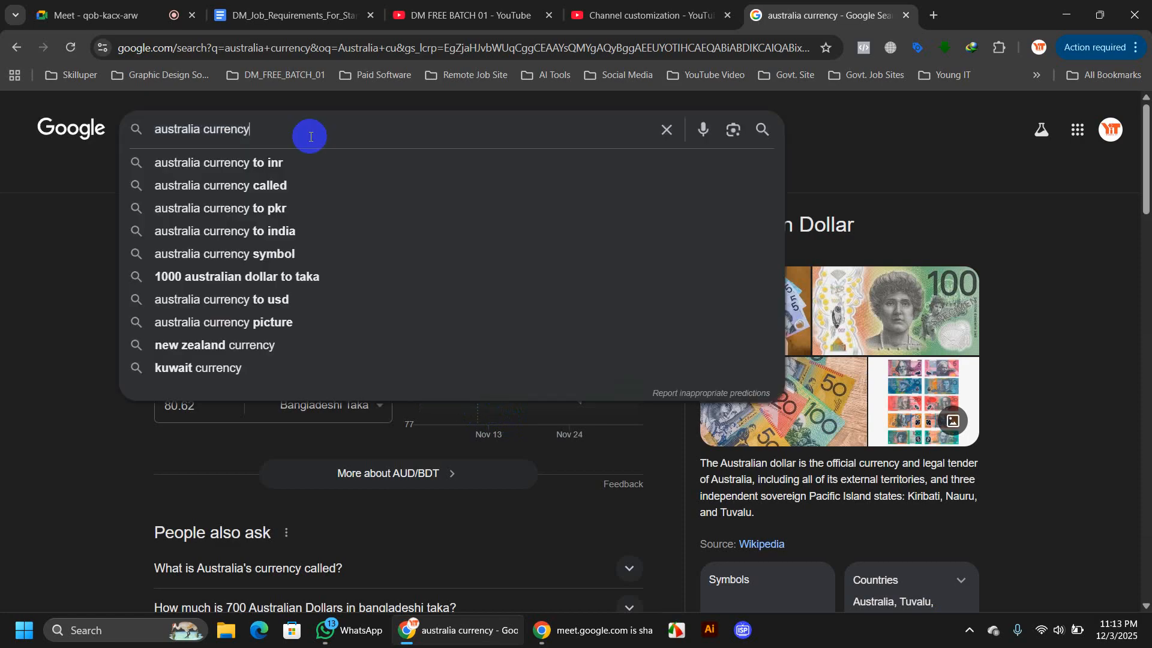
text(name)
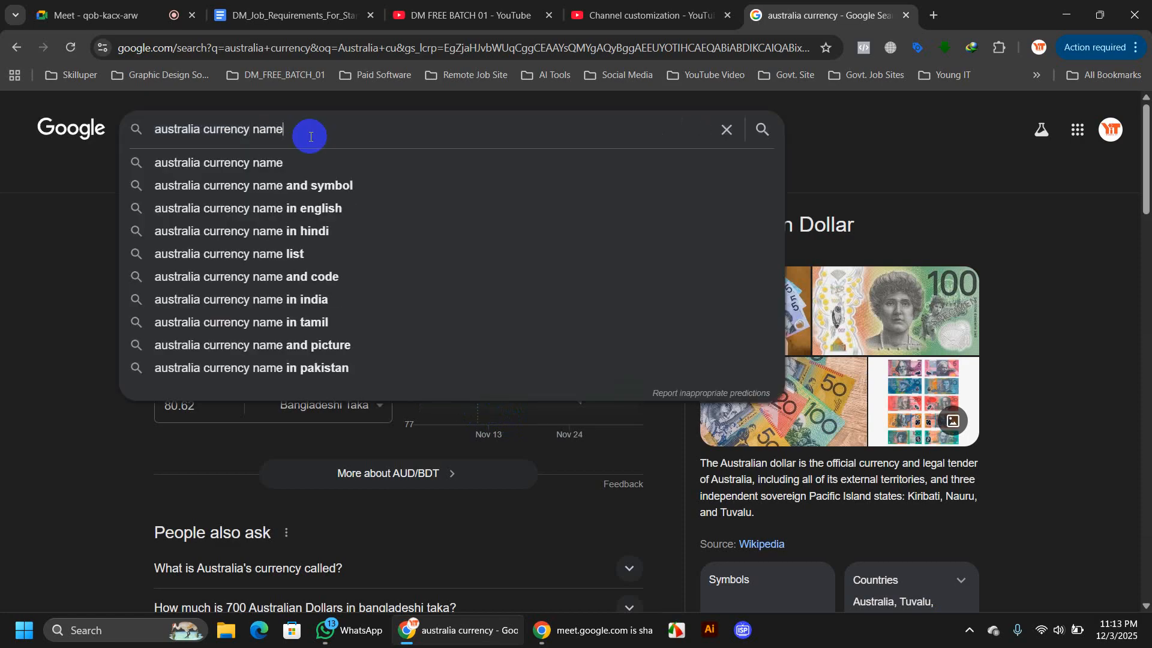
key(Return)
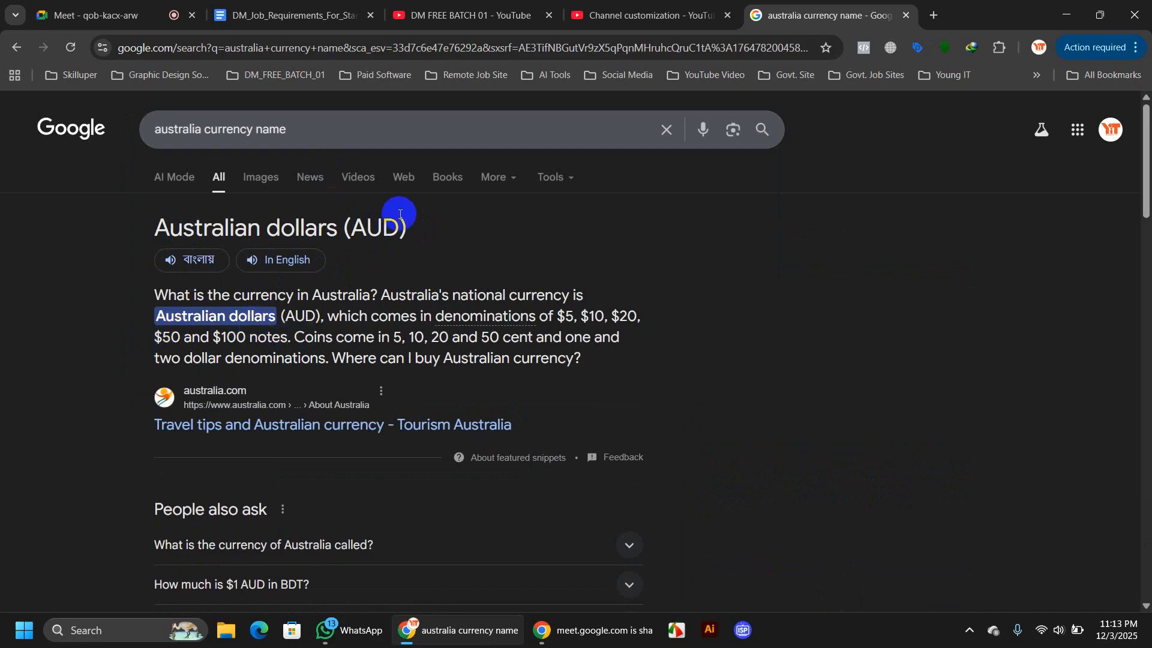
Choose BDT — Bangladeshi Taka as the currency, then open the Channel section's keywords field.
click(487, 12)
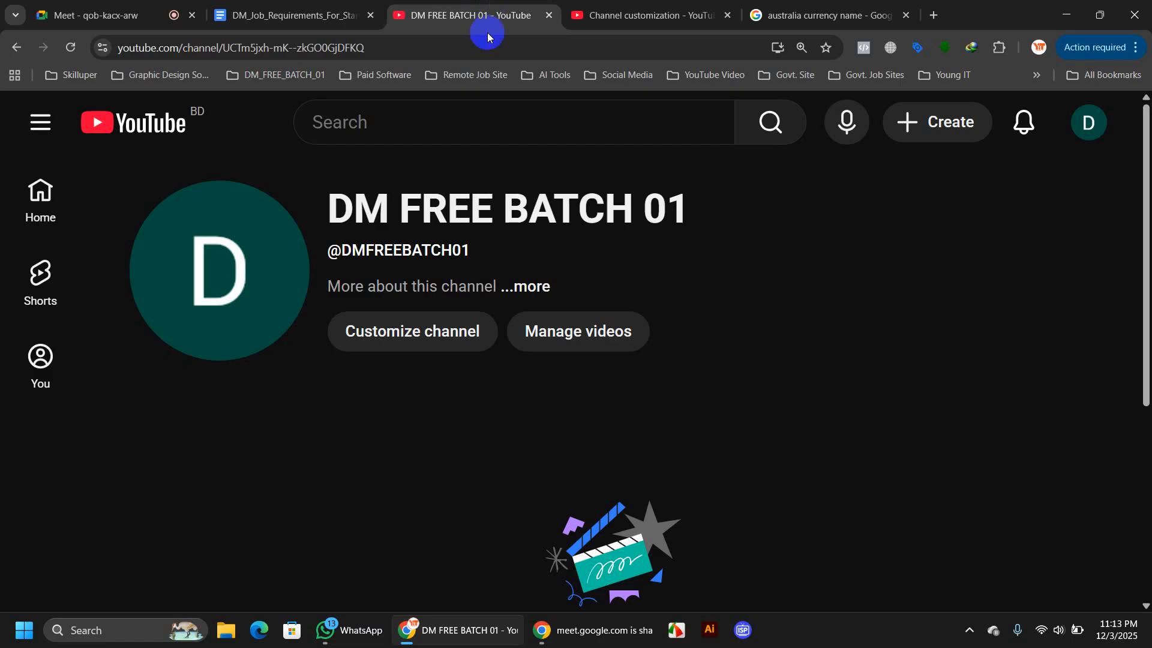
click(600, 17)
click(646, 245)
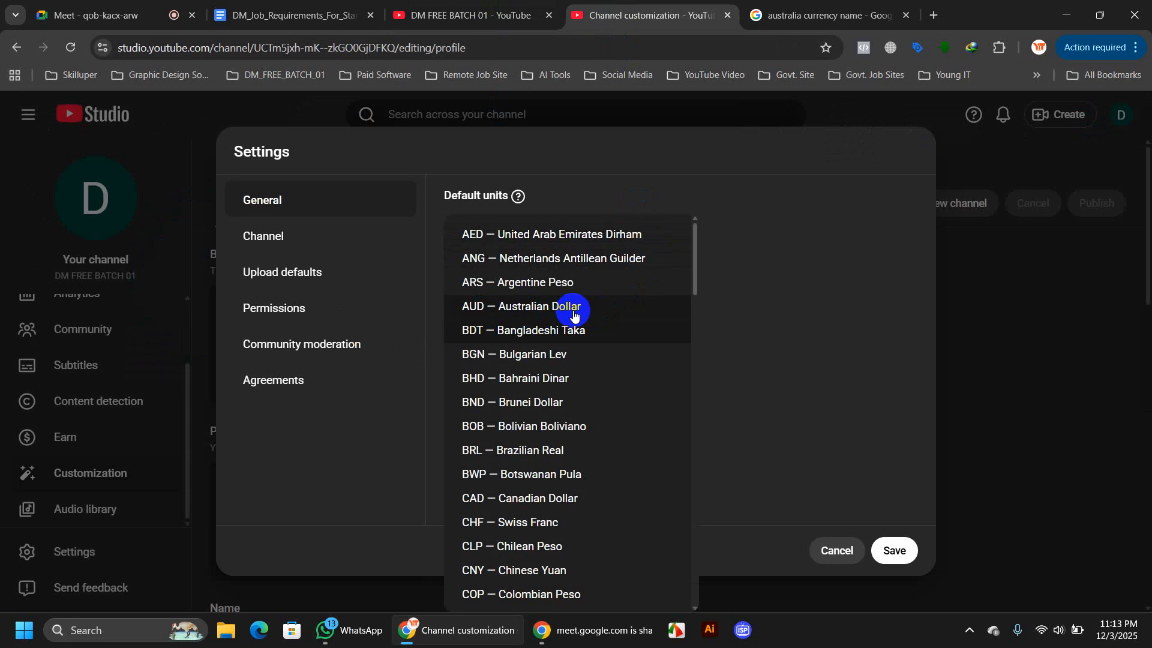
click(576, 331)
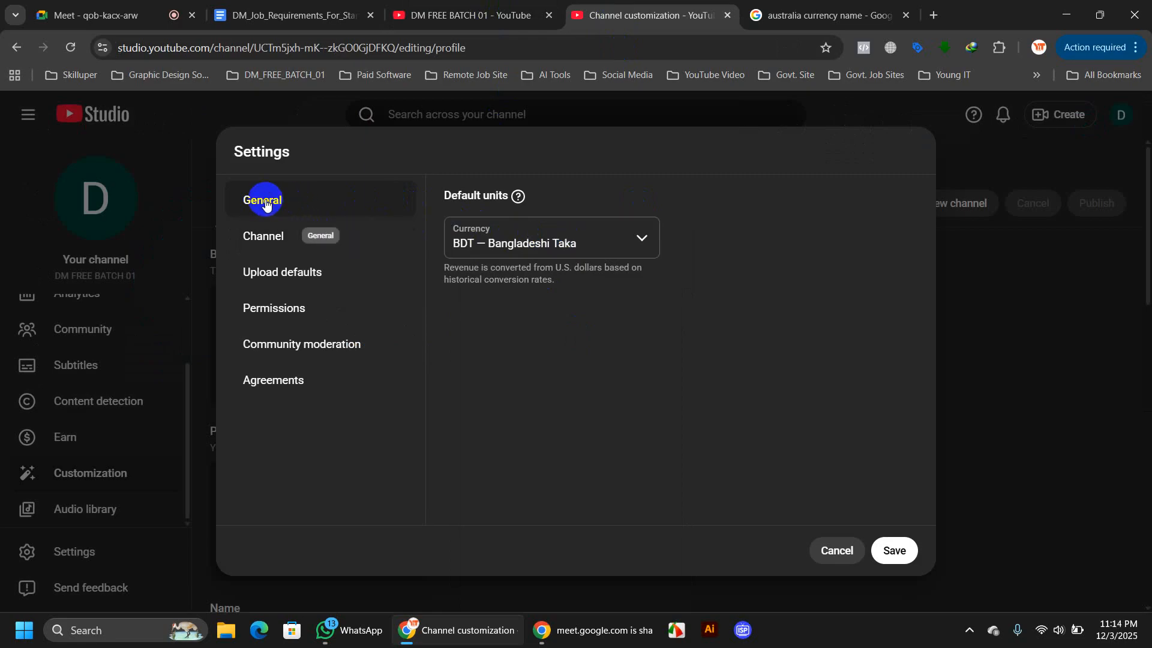
click(269, 234)
click(887, 353)
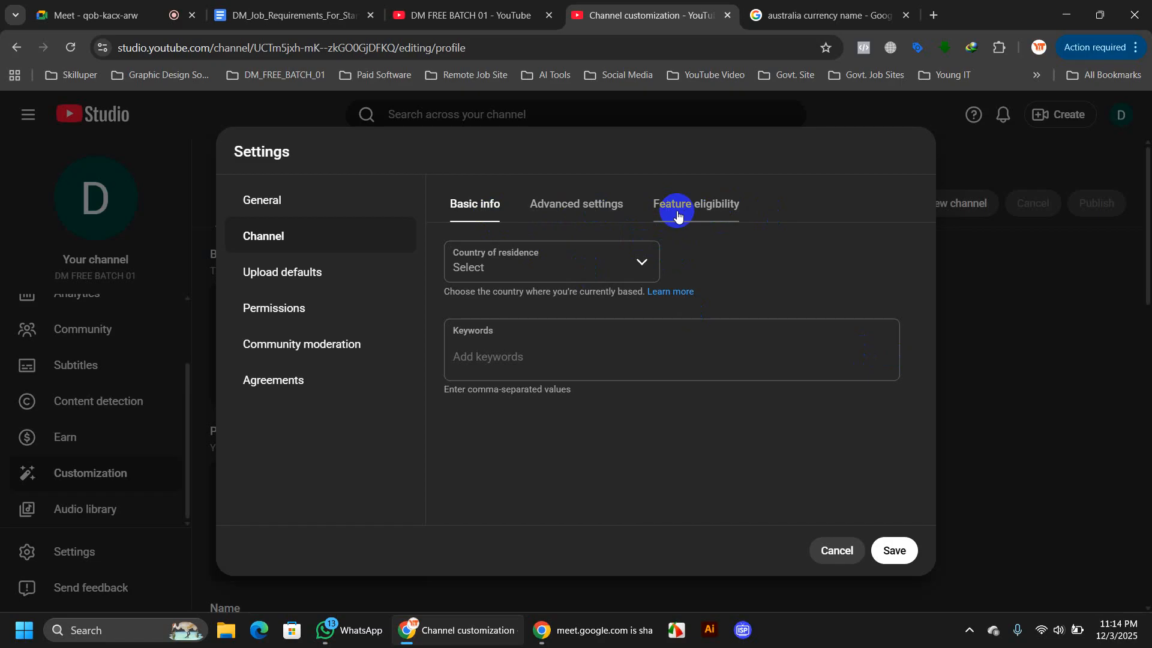
On the Feature eligibility tab, expand Intermediate features and try Verify phone number.
click(713, 215)
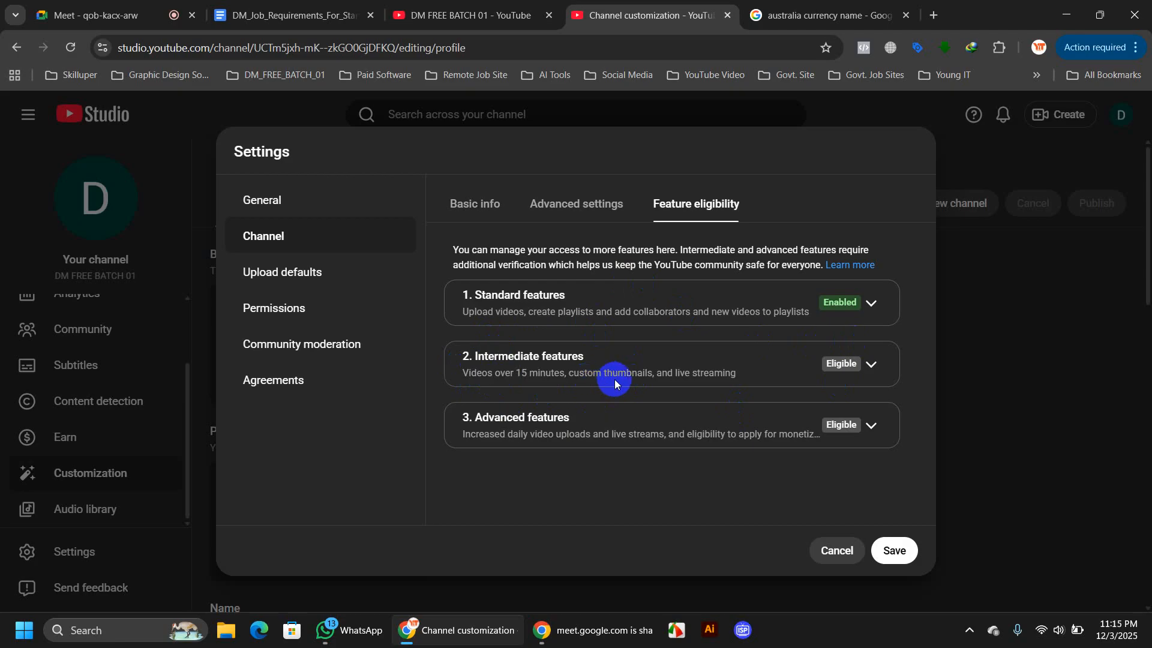
click(871, 364)
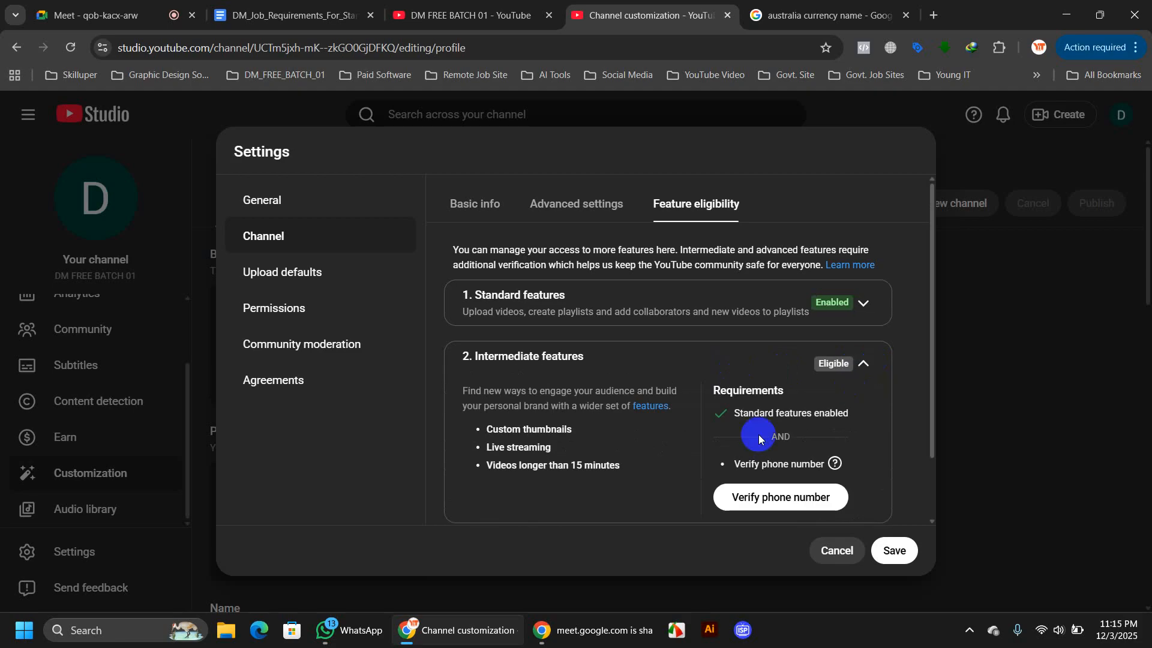
click(874, 369)
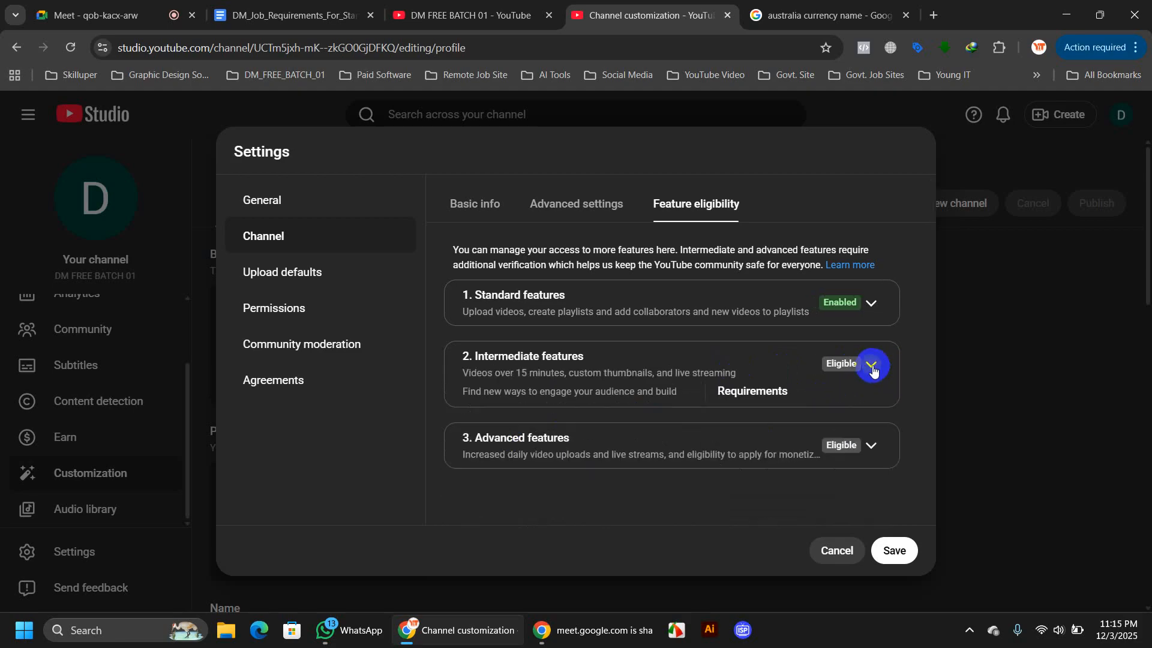
click(873, 369)
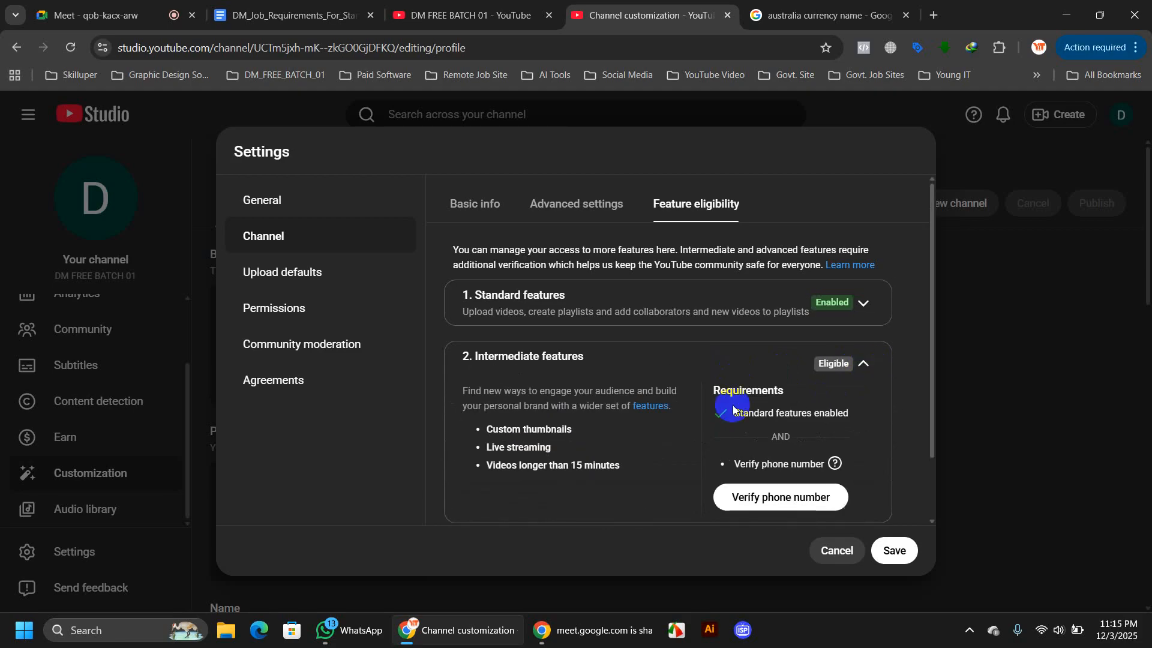
scroll(733, 414, down, 2)
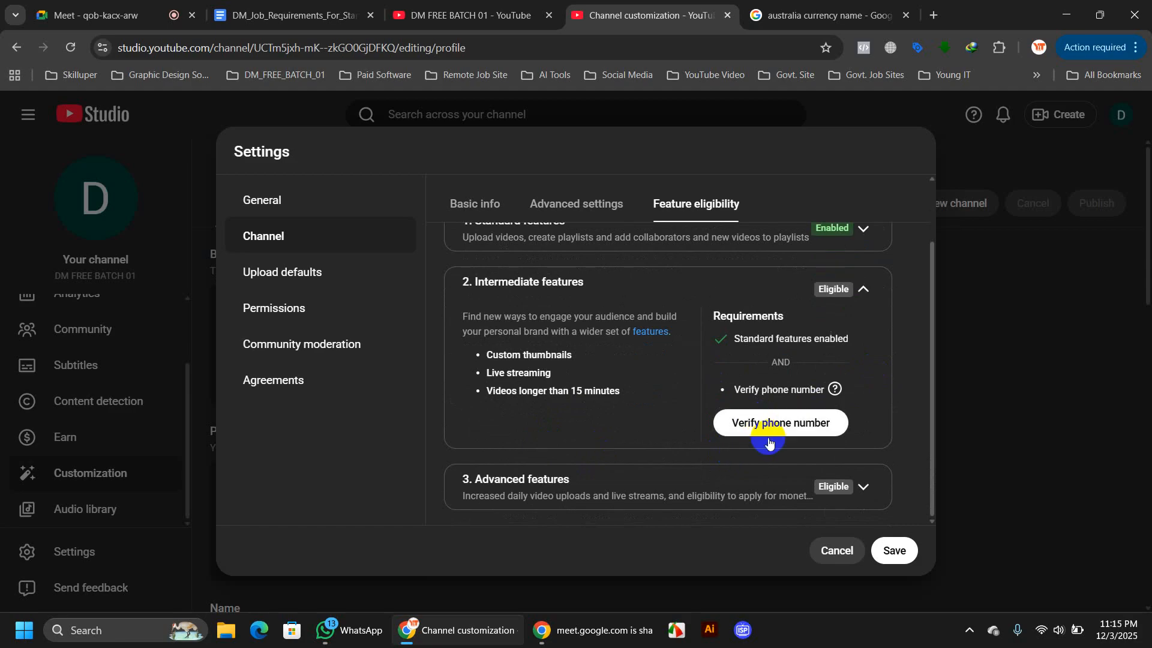
click(816, 424)
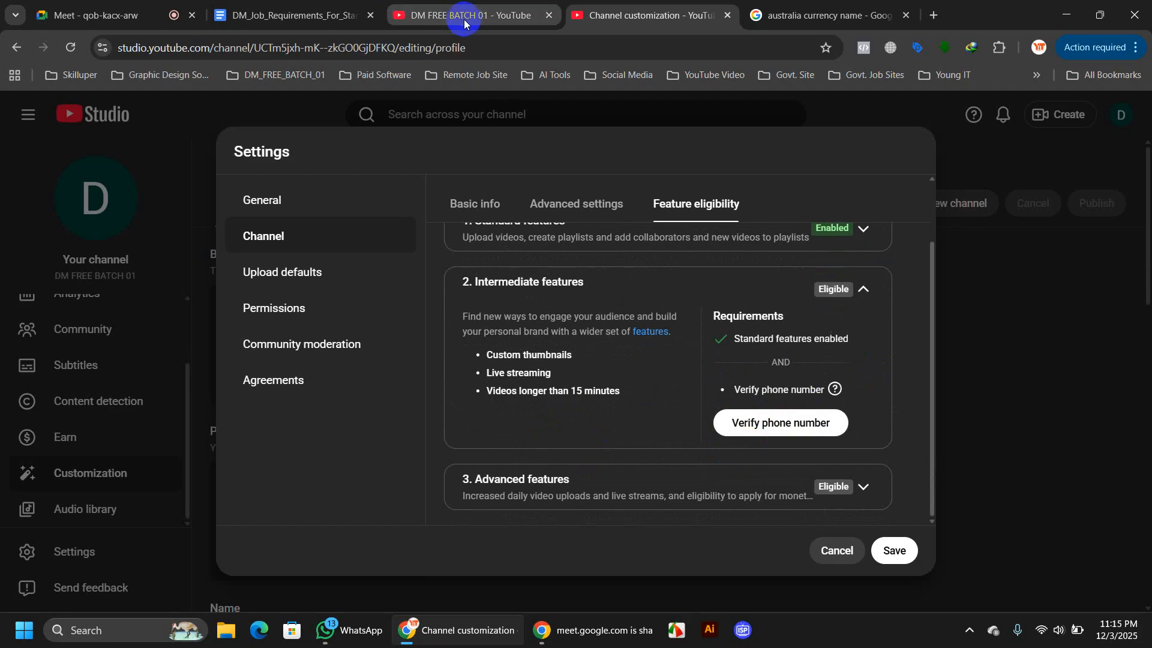
Check the requirements doc, then close the separate DM FREE BATCH 01 channel tab.
click(300, 18)
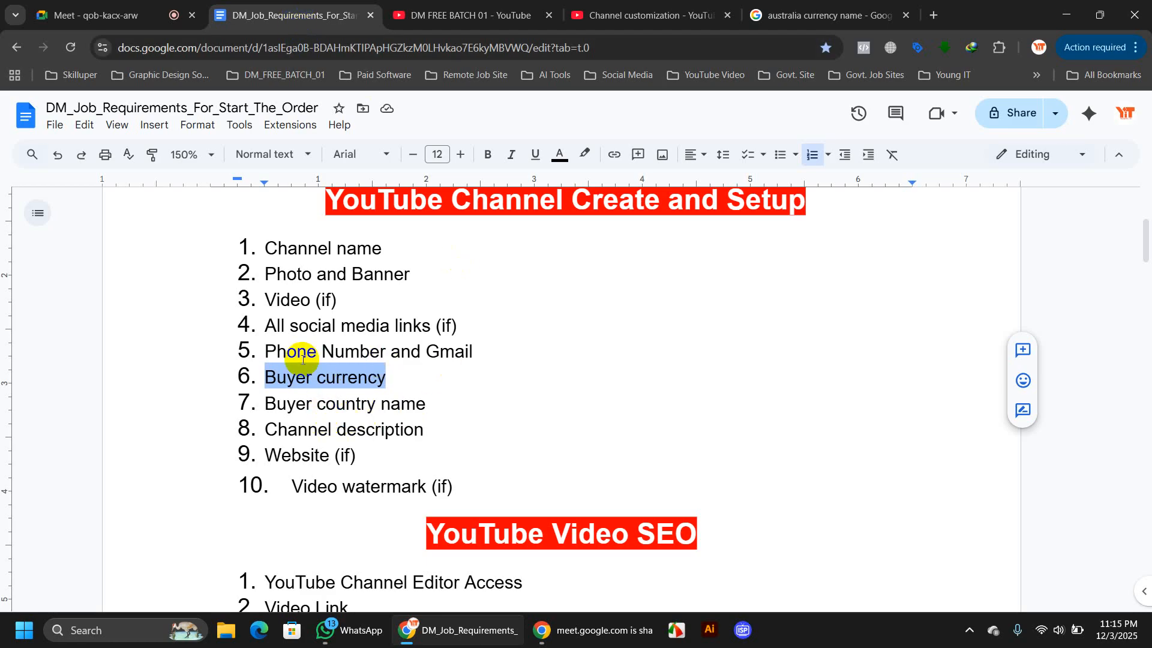
click(441, 21)
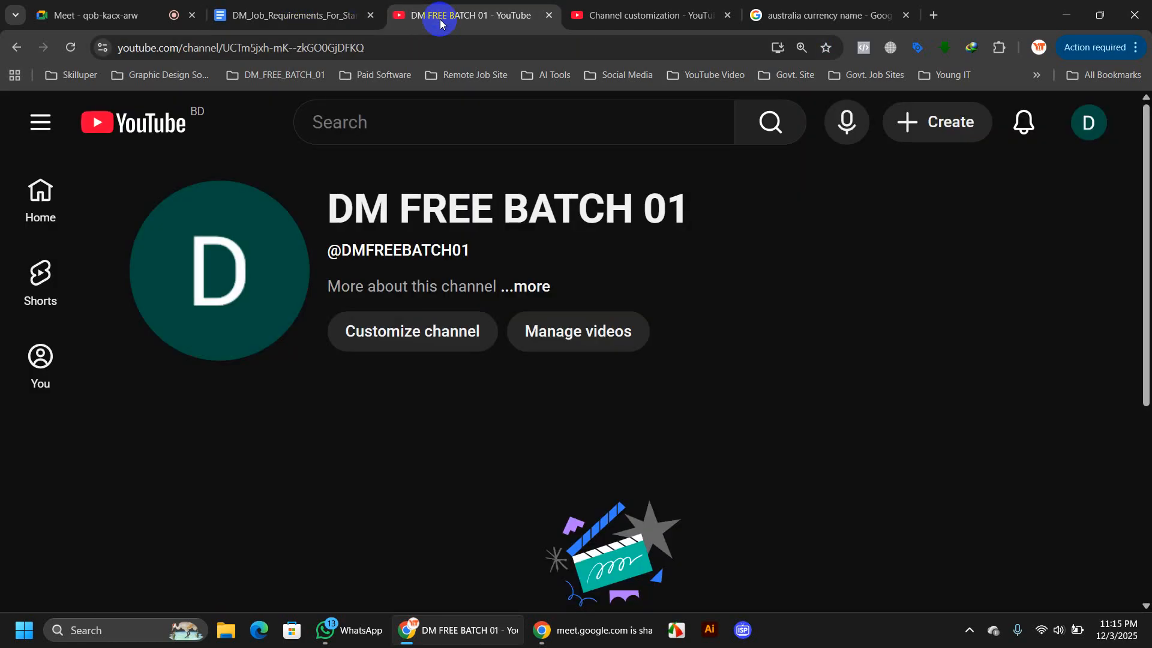
click(594, 15)
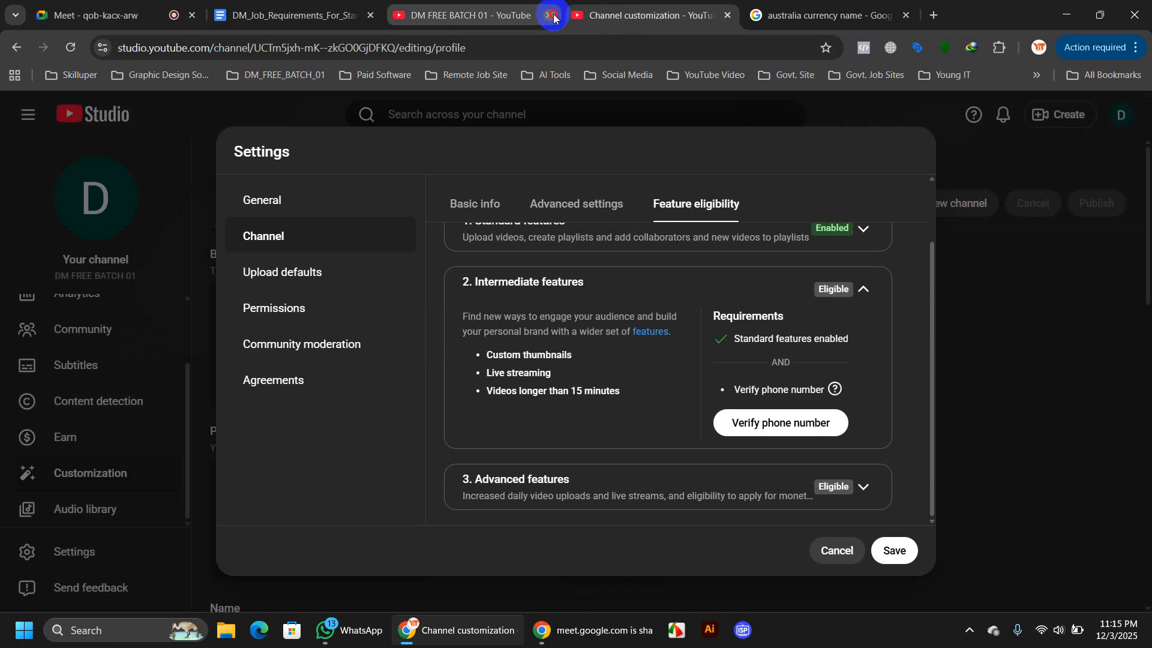
click(553, 18)
Try Verify phone number again, then switch to the Google Meet call.
mouse_move(833, 388)
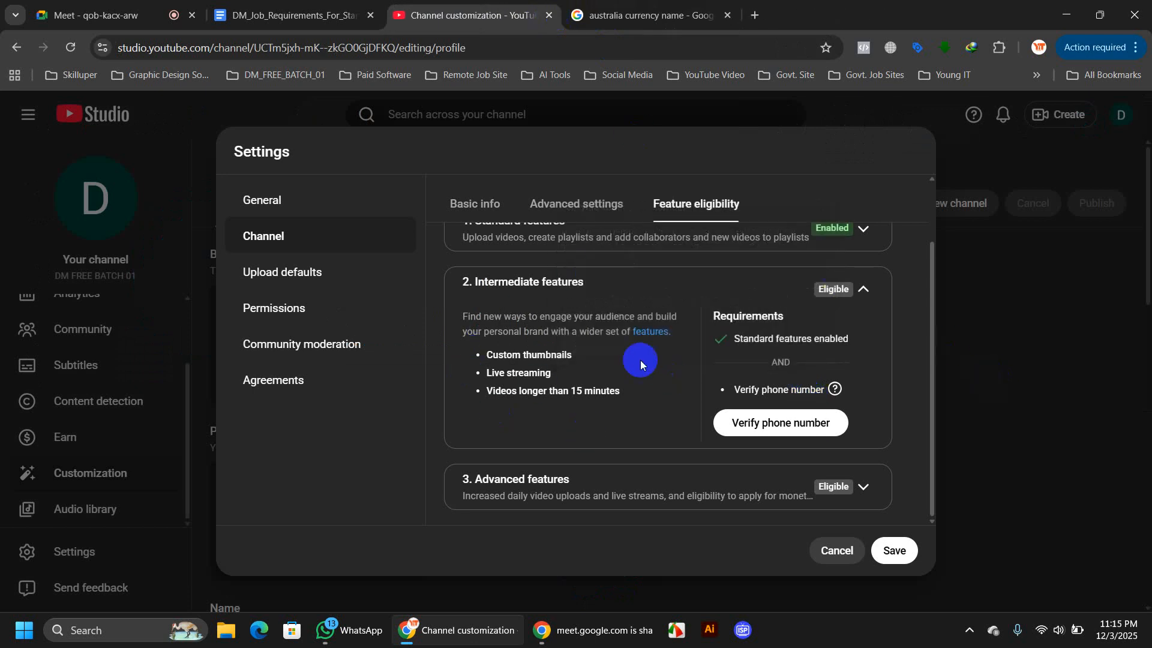
click(766, 424)
click(122, 8)
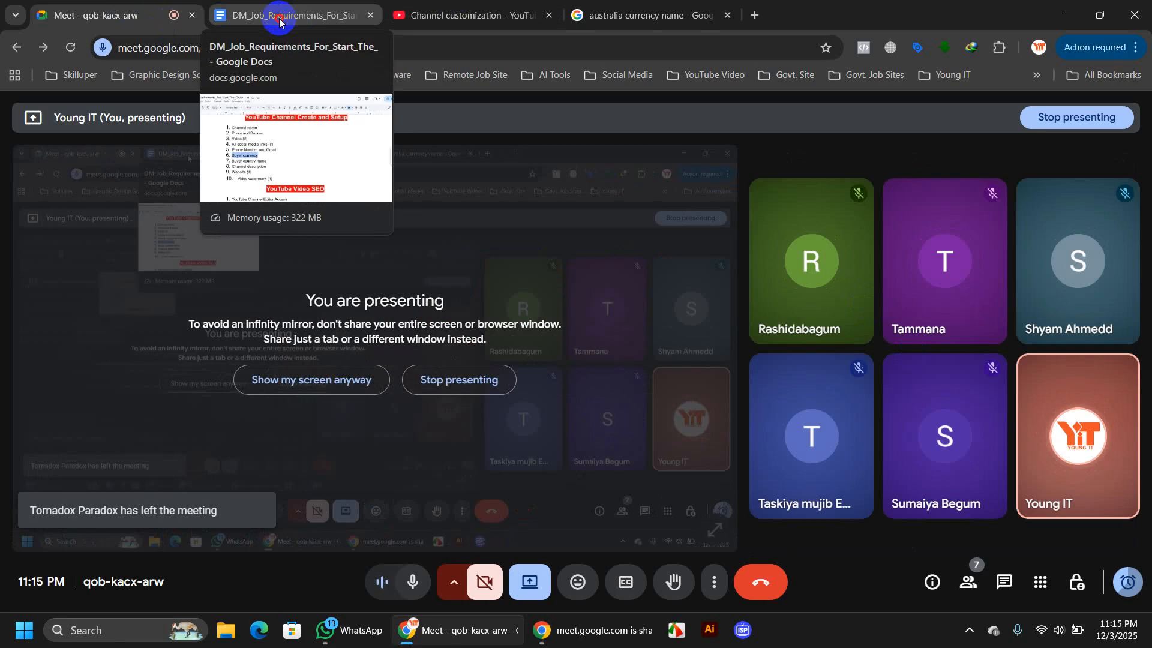
Go back to the Studio Feature eligibility settings and close the floating Meet window.
click(300, 14)
click(488, 21)
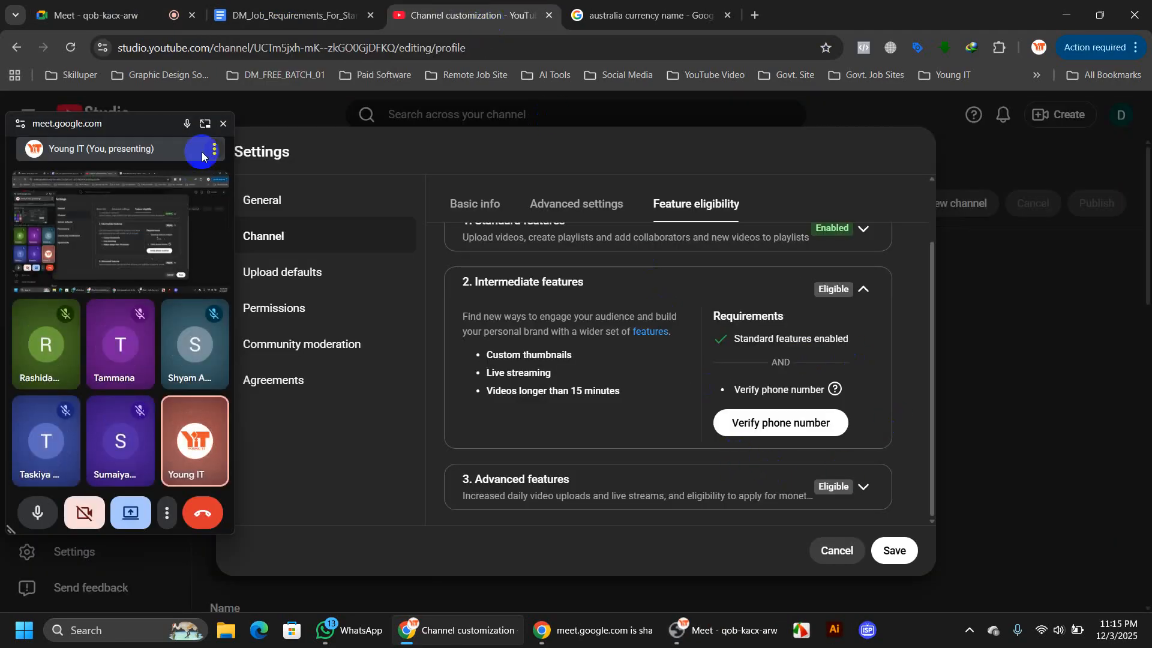
click(221, 122)
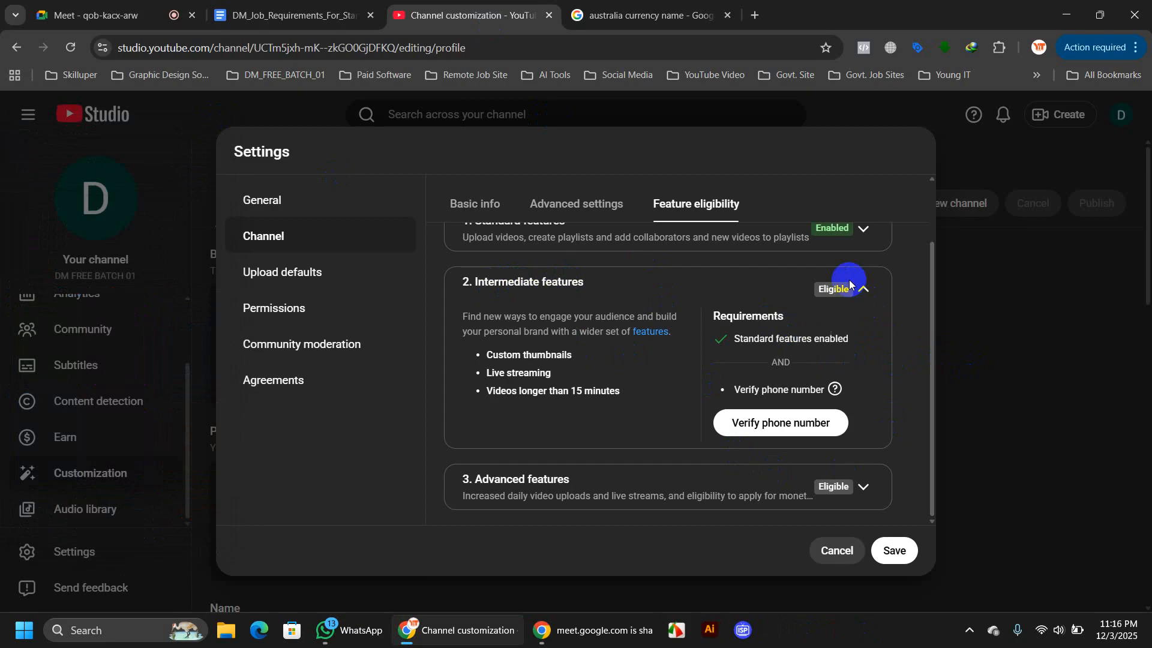
Expand Advanced features and read through its requirements.
scroll(815, 336, up, 2)
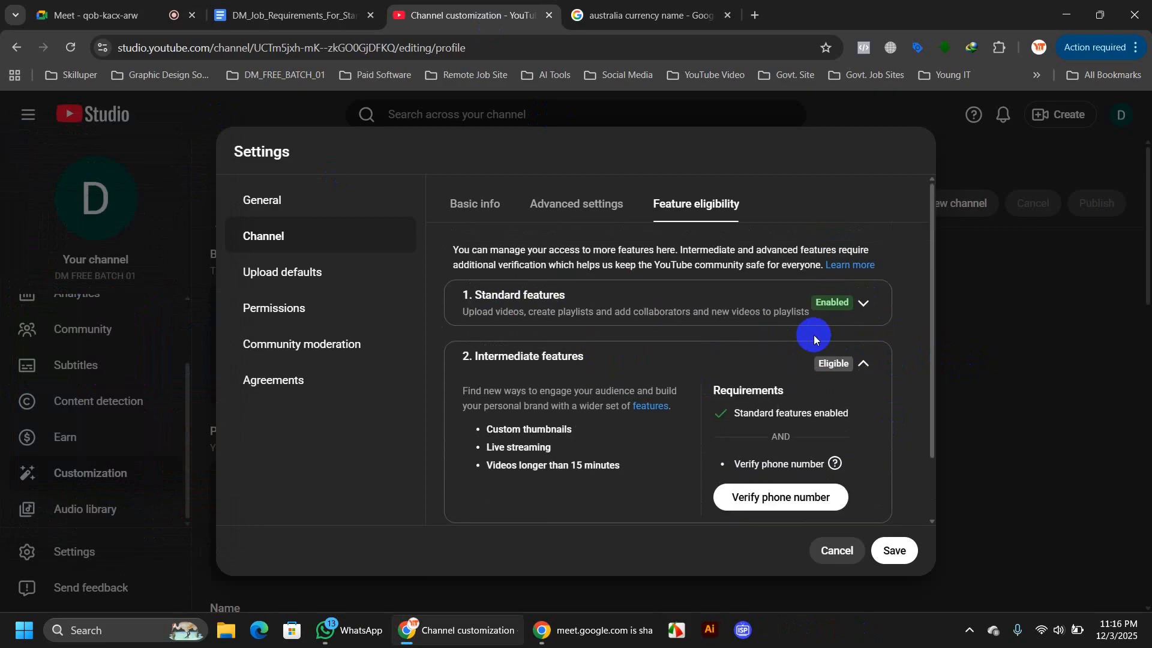
scroll(813, 334, down, 2)
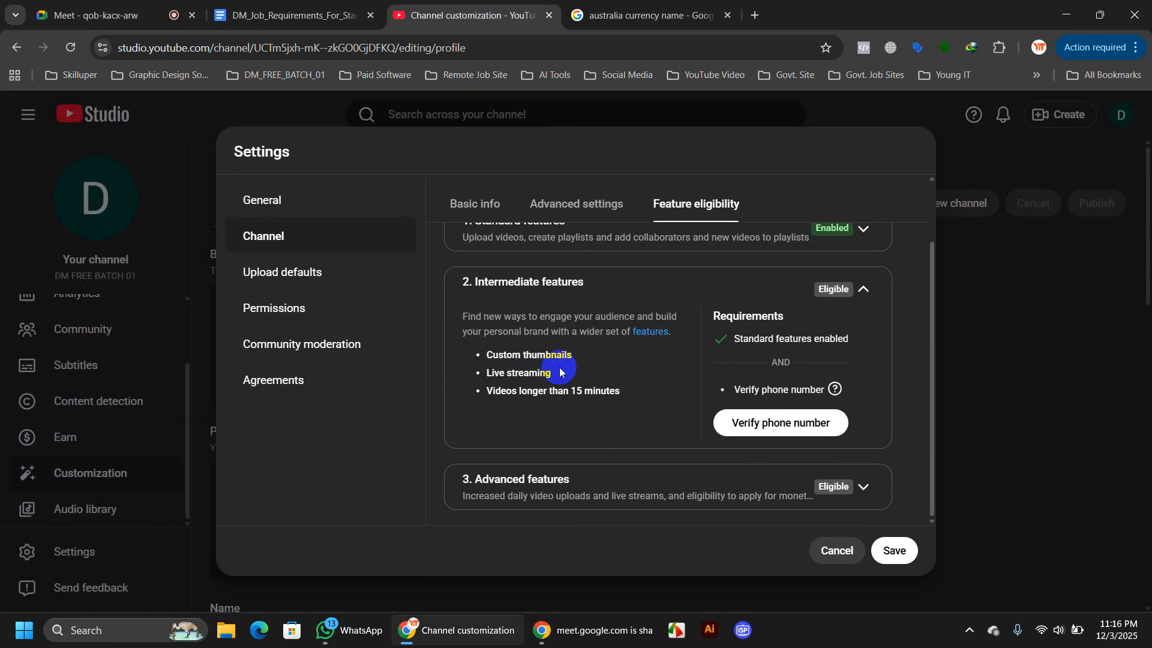
mouse_move(744, 387)
click(868, 489)
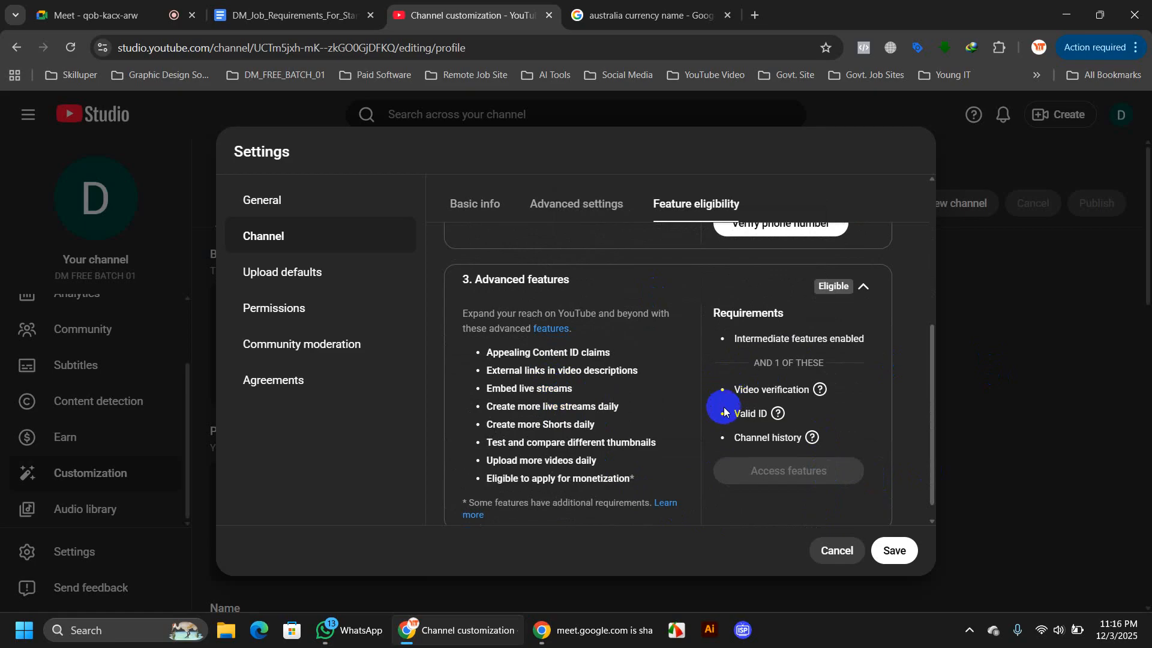
scroll(725, 408, up, 3)
scroll(728, 412, down, 3)
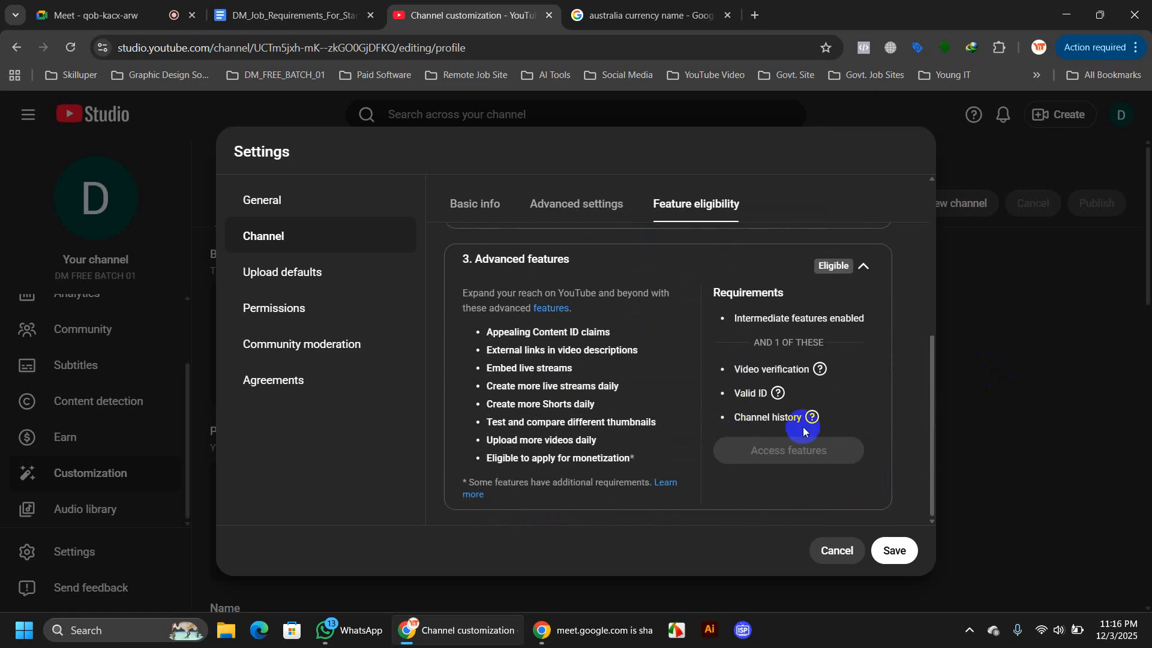
mouse_move(812, 416)
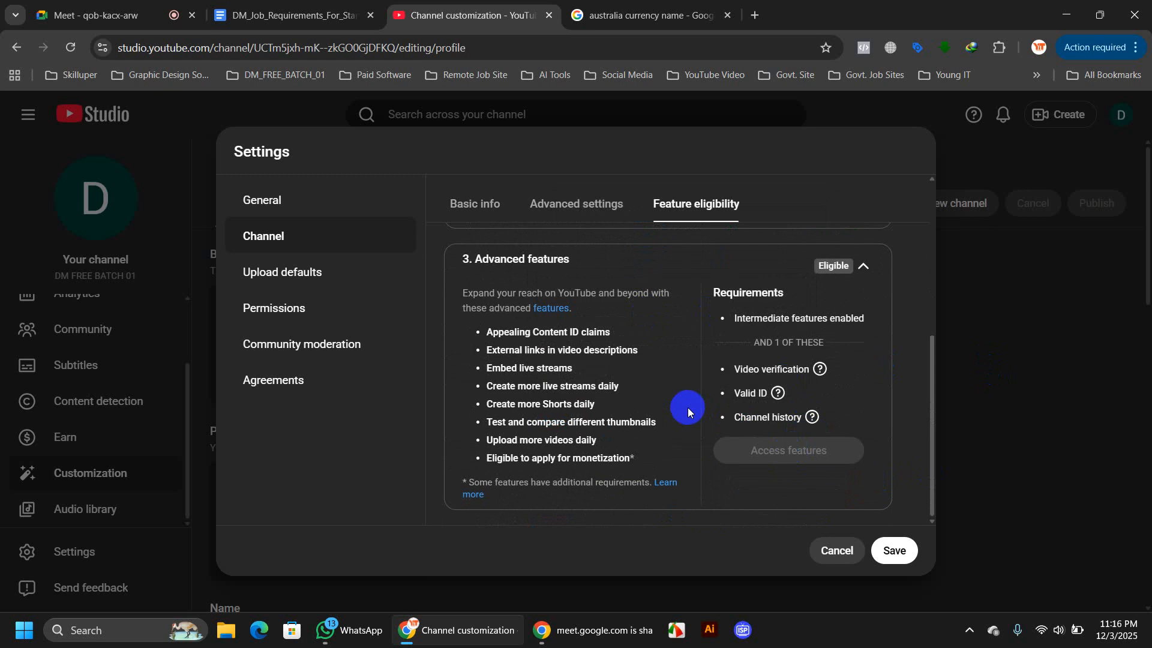
scroll(688, 408, up, 4)
scroll(693, 413, down, 4)
scroll(663, 400, up, 4)
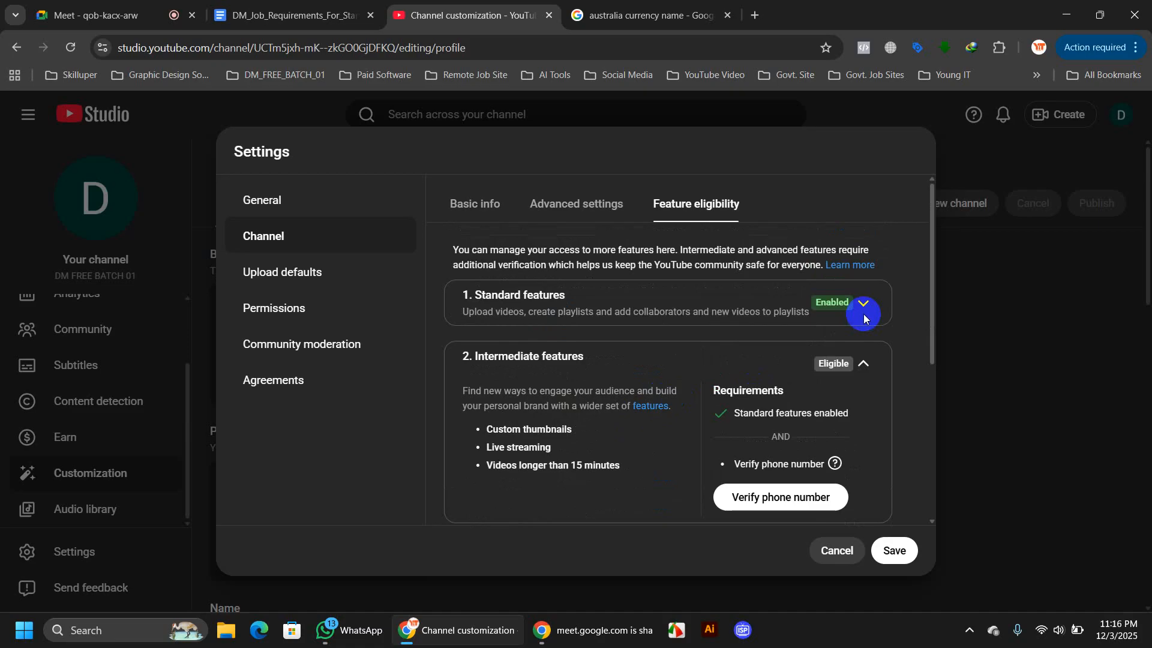
Toggle Standard features, collapse Advanced features, retry phone verification, then return to Meet.
click(864, 313)
scroll(786, 427, down, 3)
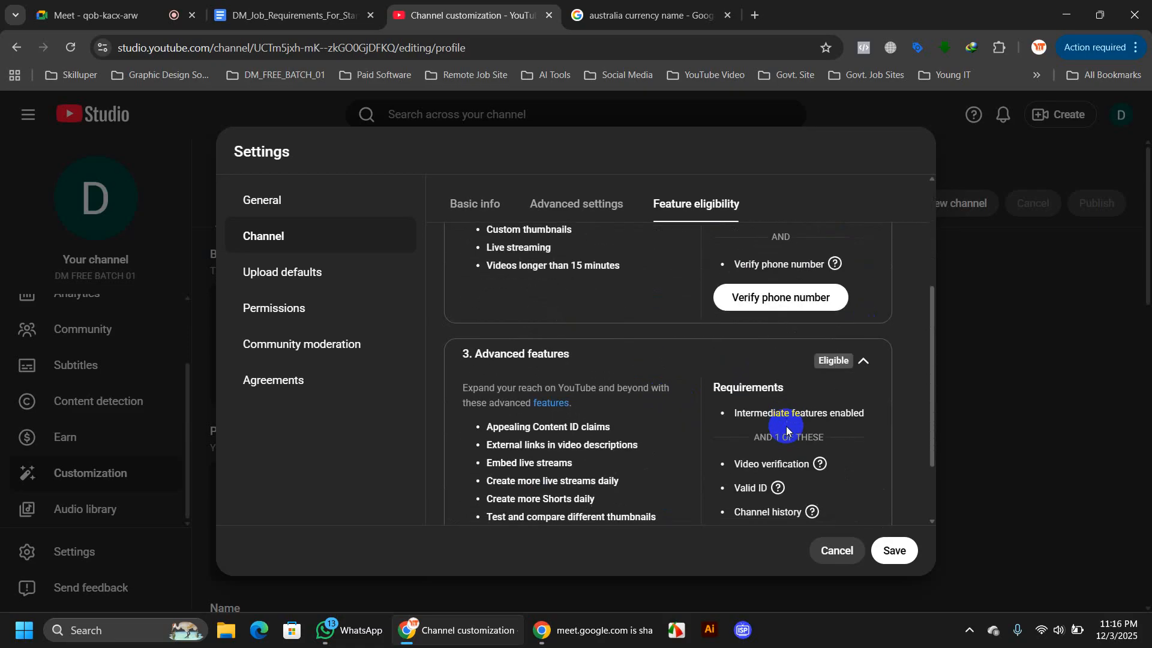
scroll(785, 426, up, 5)
scroll(822, 348, down, 2)
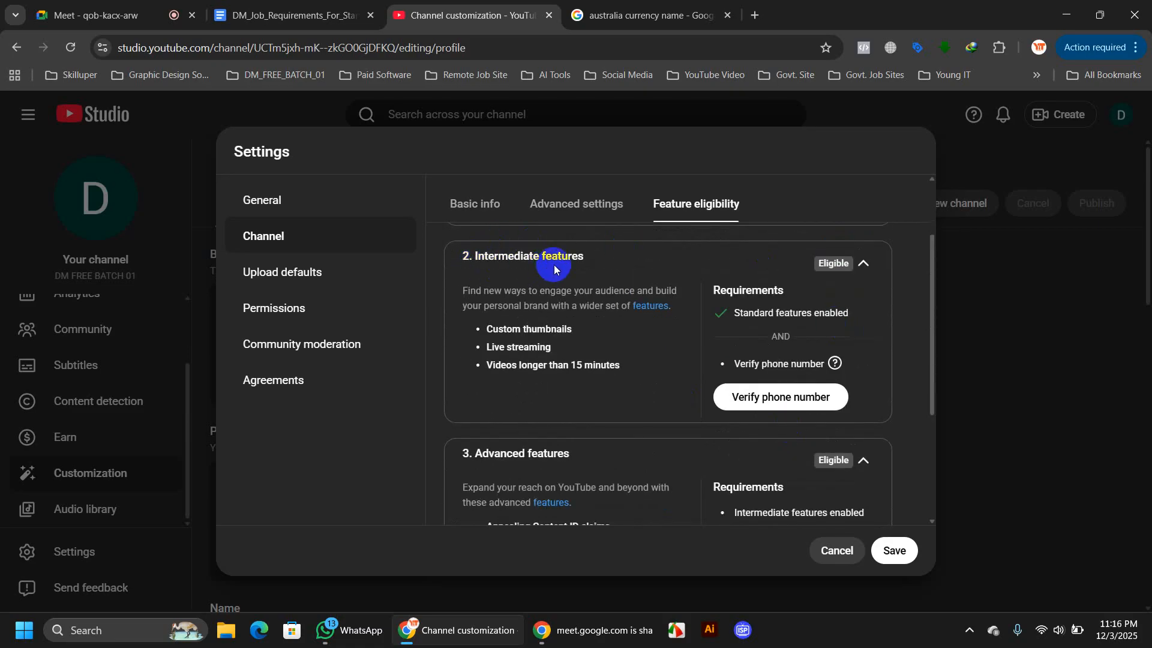
click(864, 461)
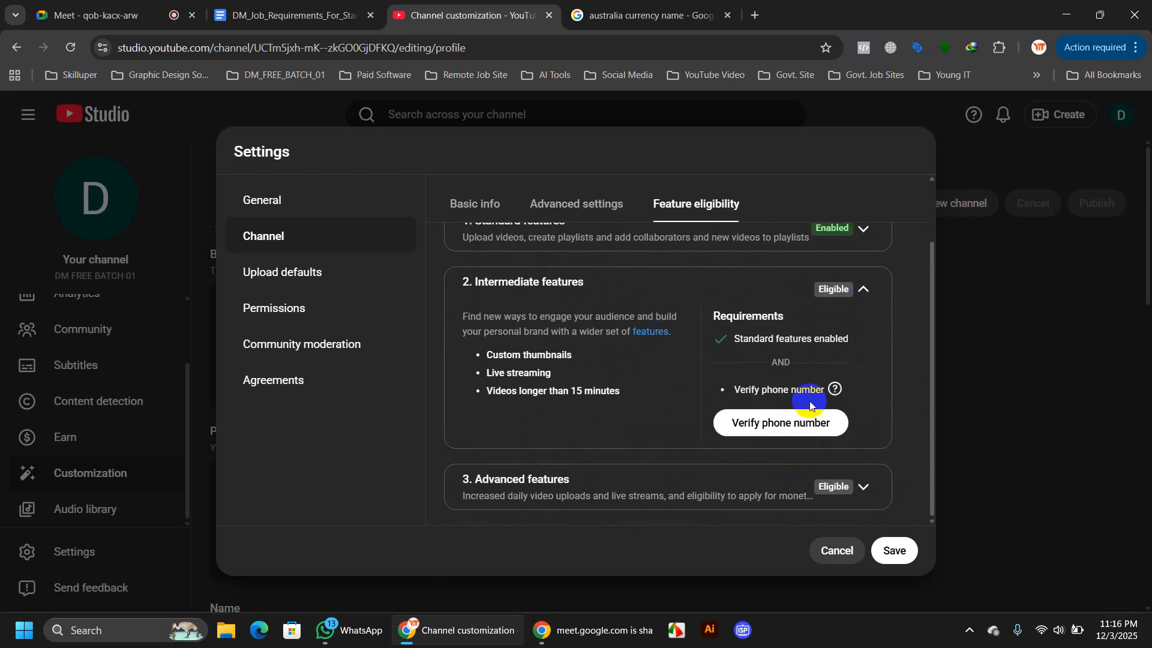
click(769, 423)
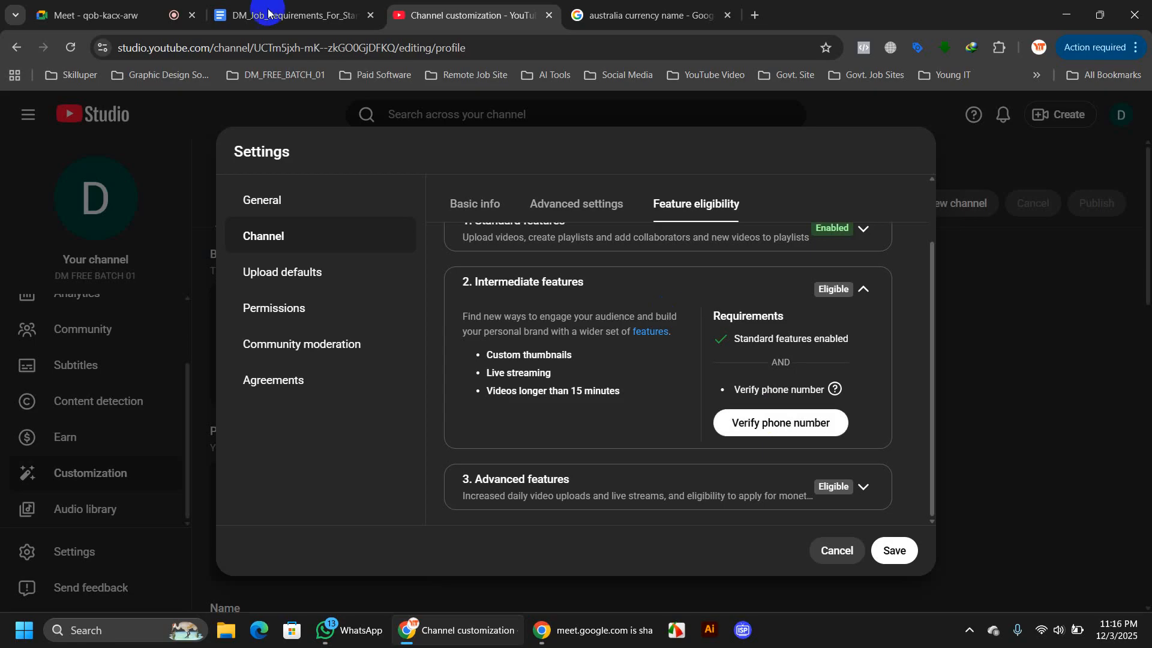
click(113, 17)
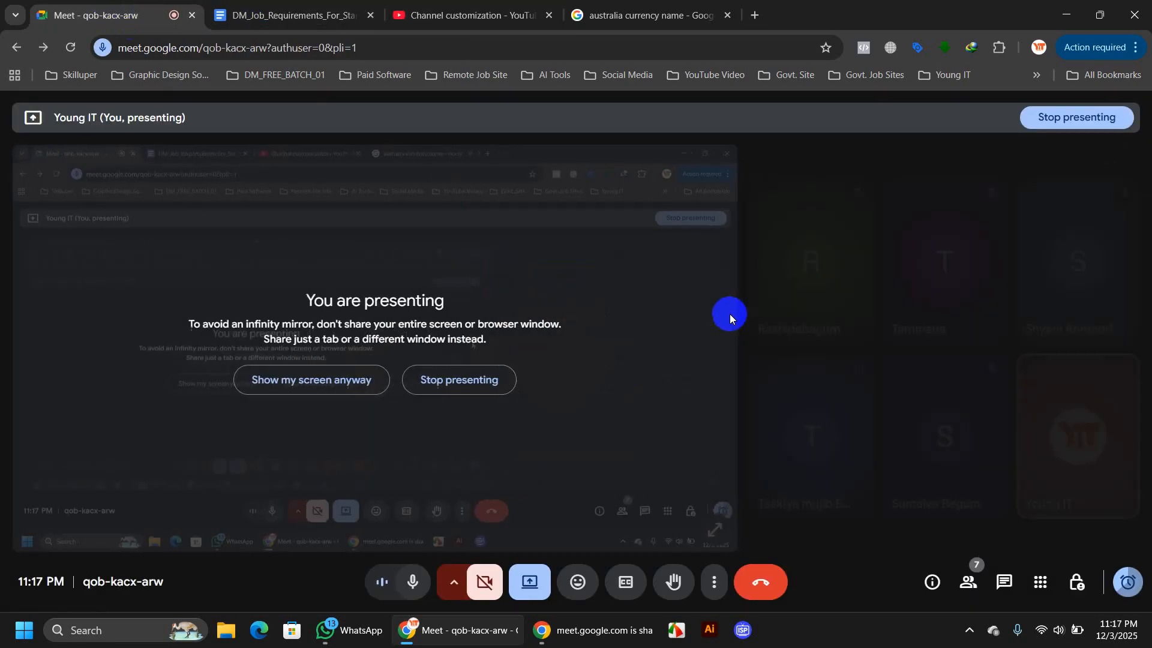
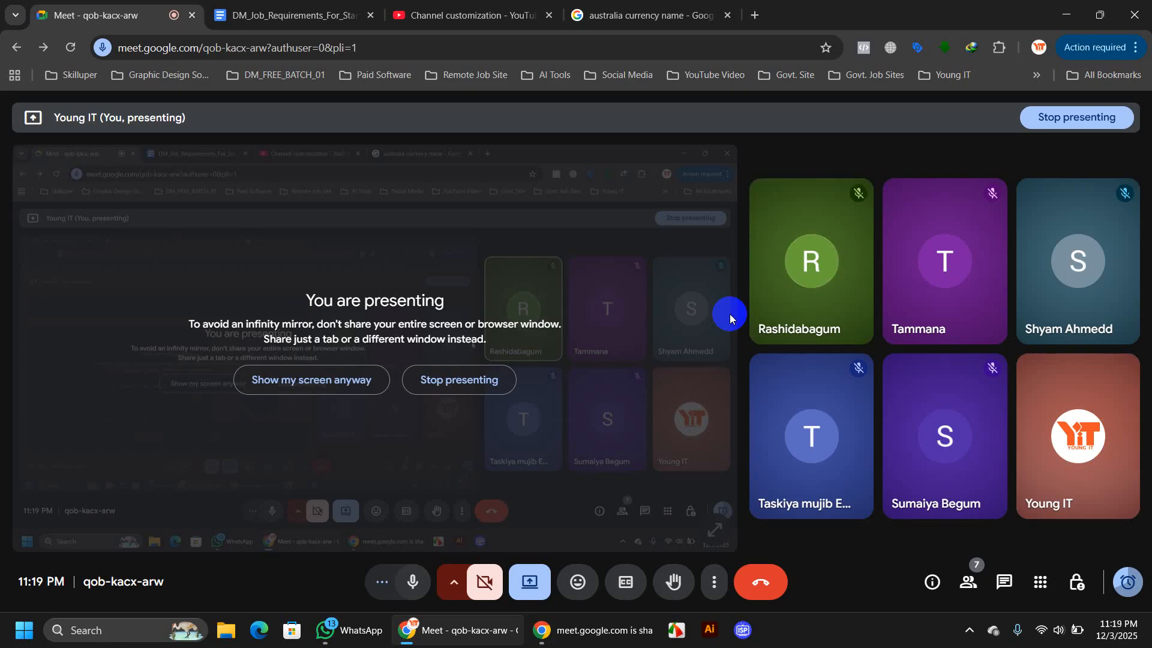
On the Channel customization page, close the Meet mini-window and start Intermediate-features phone verification.
click(429, 11)
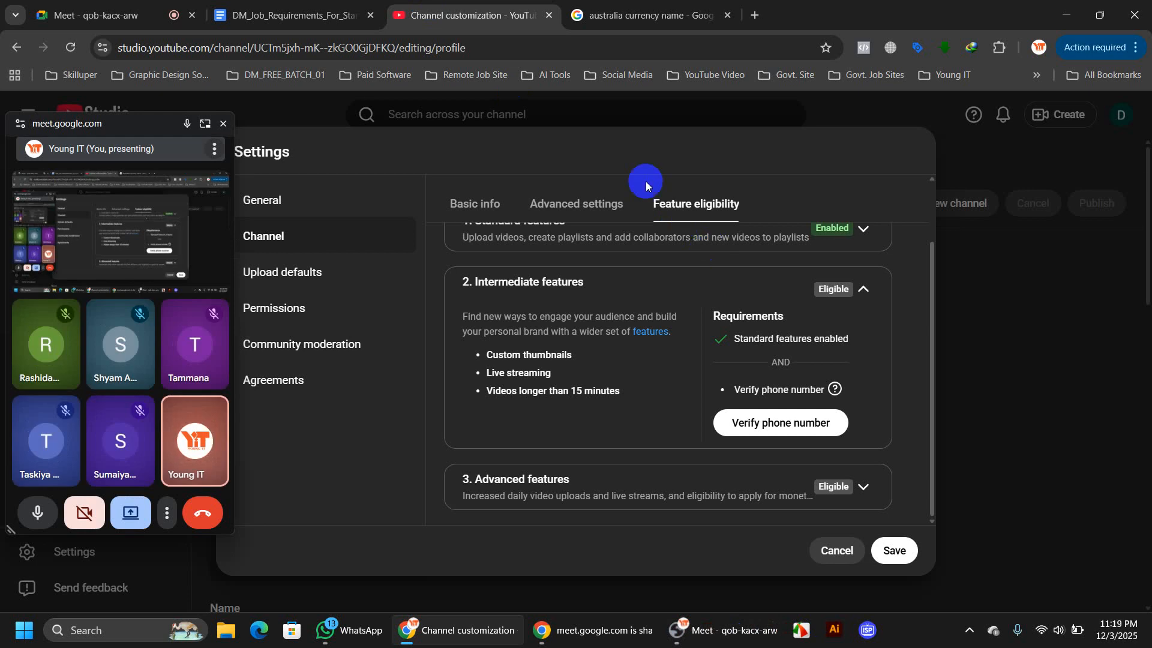
click(223, 124)
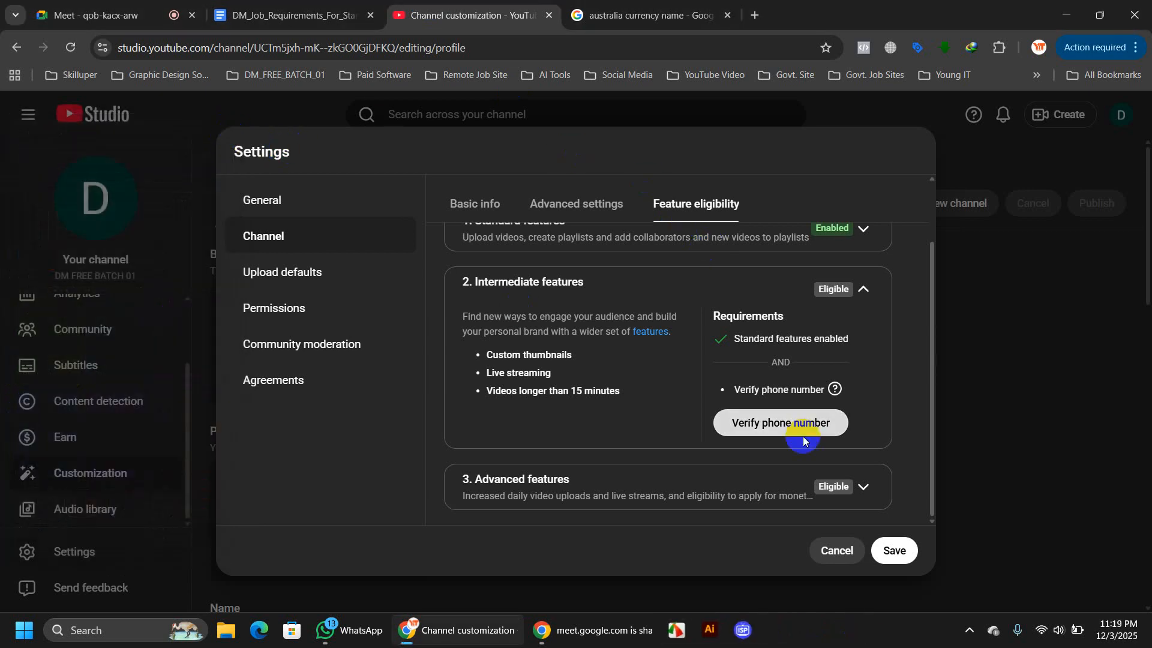
click(771, 427)
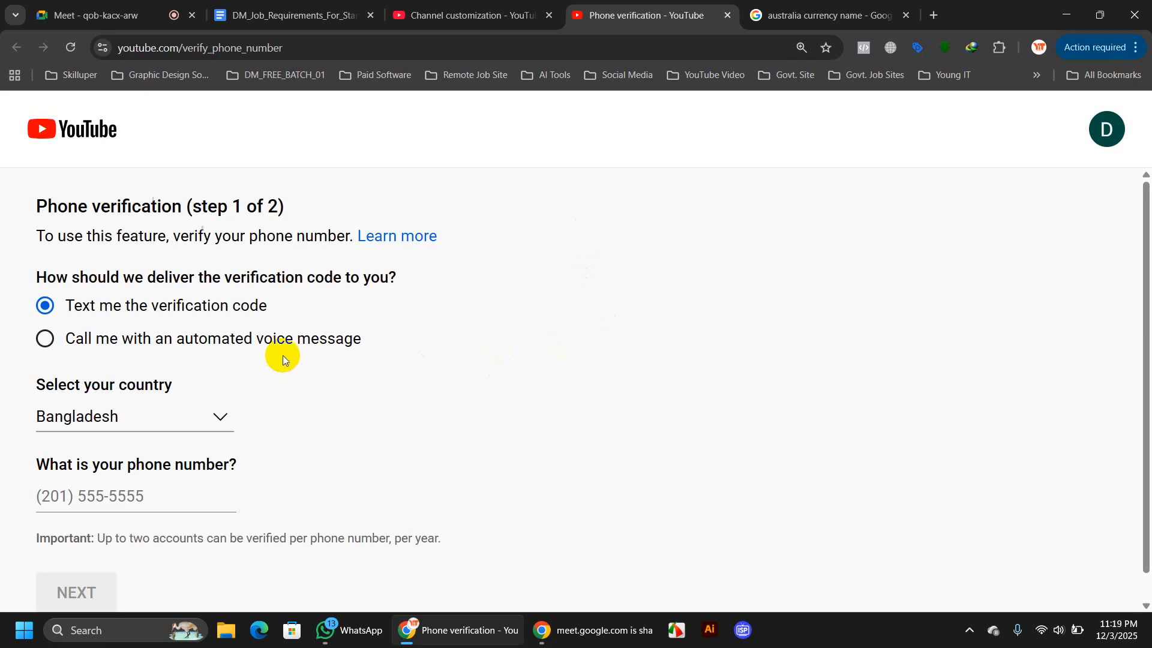
scroll(319, 375, down, 1)
scroll(240, 306, up, 1)
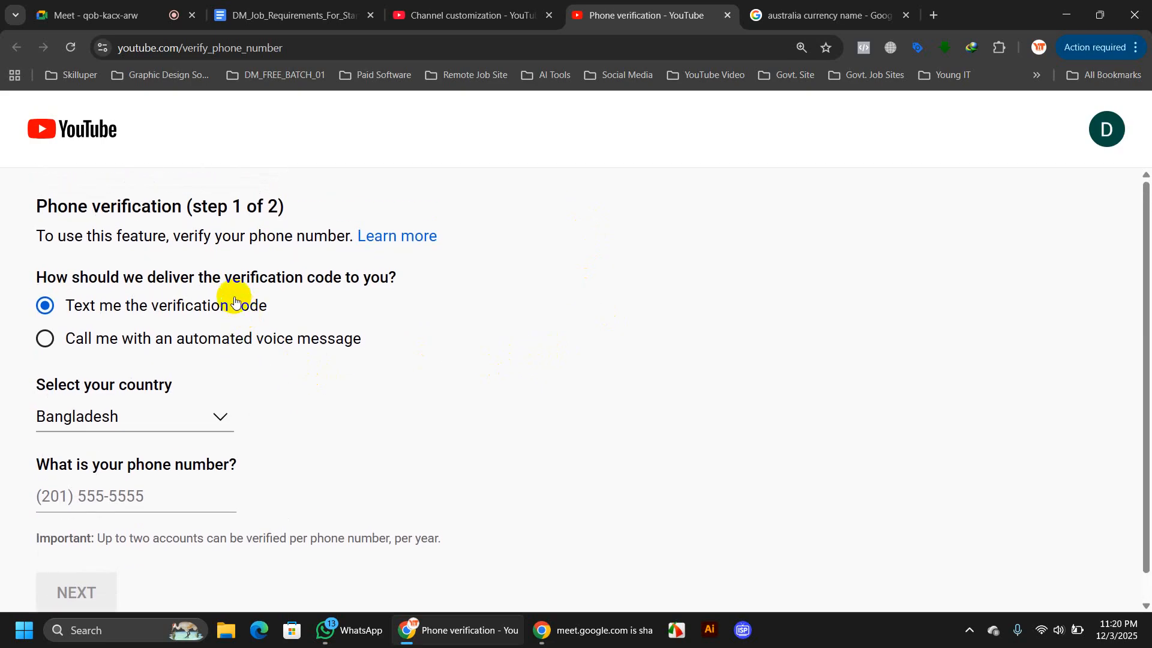
scroll(276, 302, down, 1)
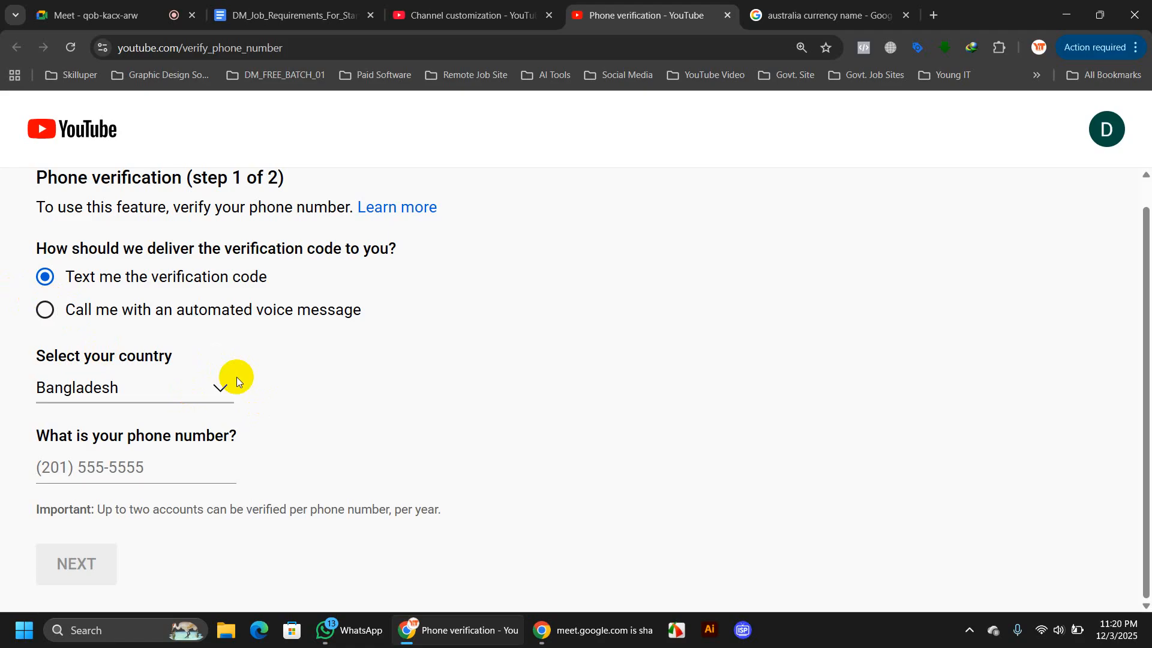
click(145, 465)
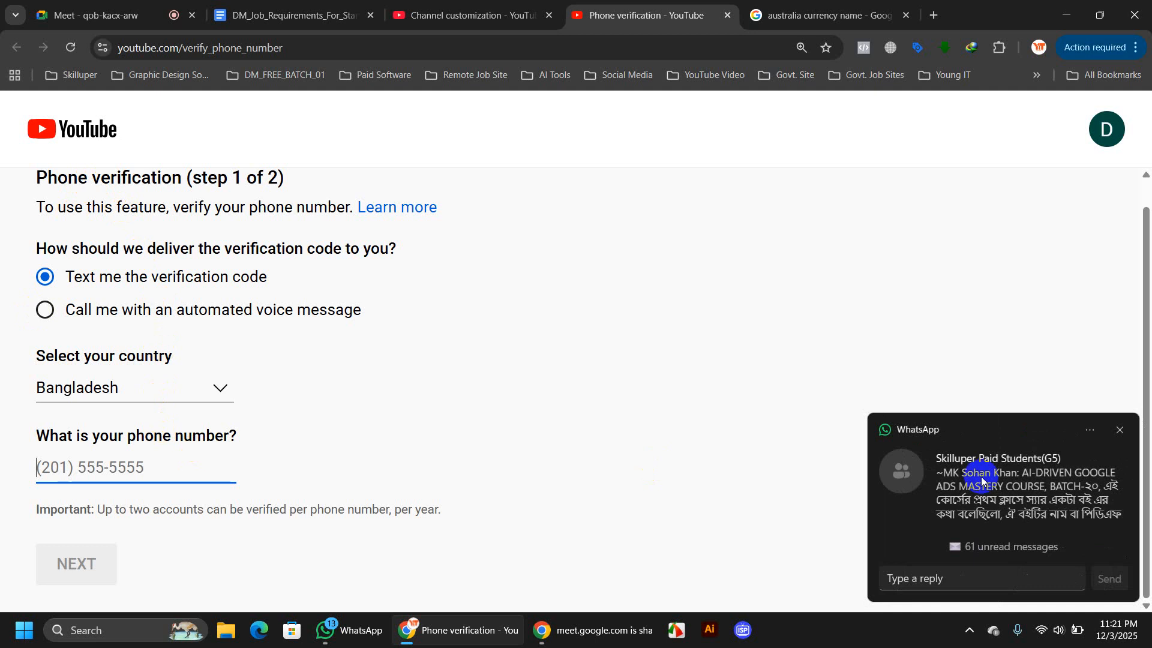
click(1120, 430)
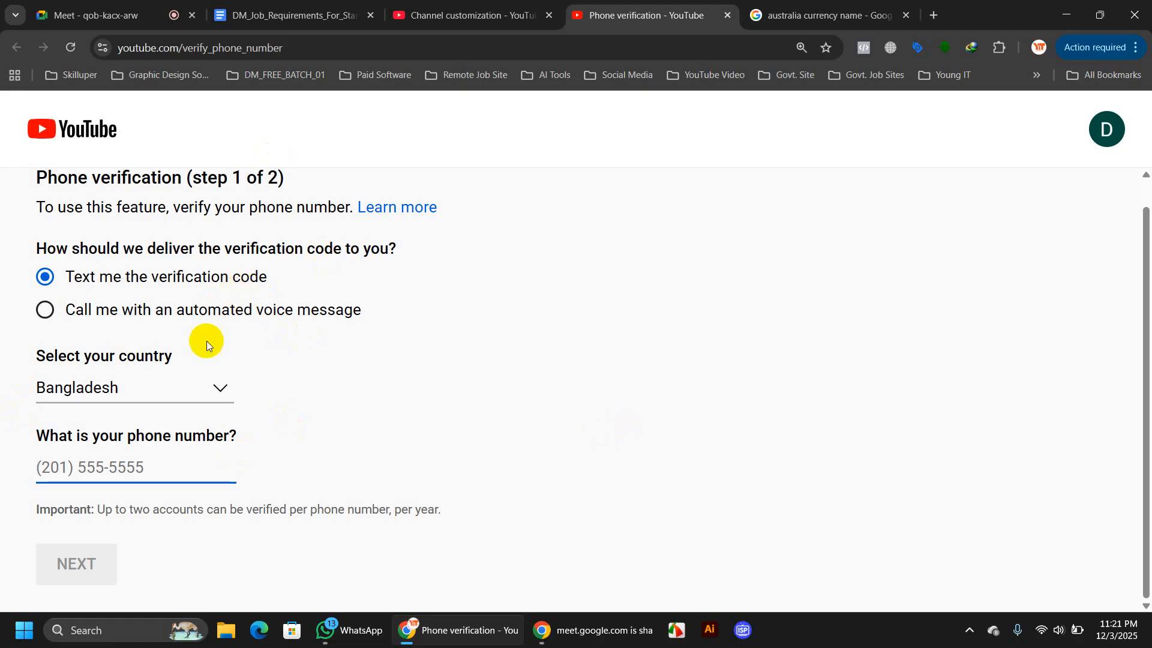
Keep Bangladesh as the country and enter the channel owner's phone number.
click(220, 386)
click(433, 398)
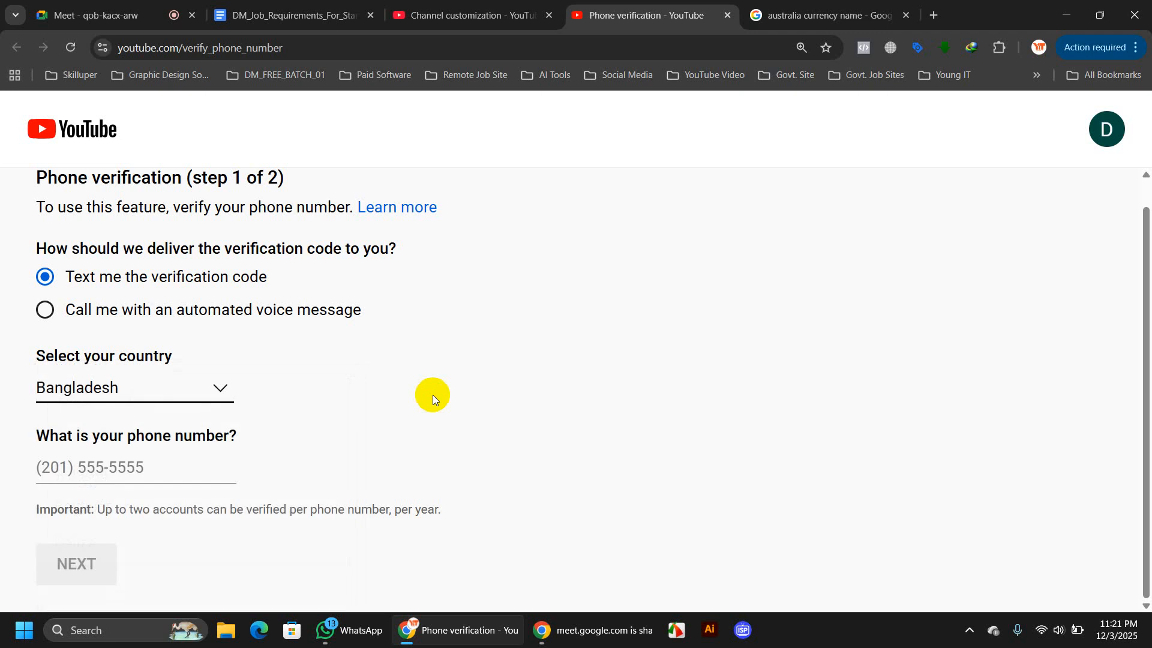
click(228, 393)
scroll(239, 399, down, 20)
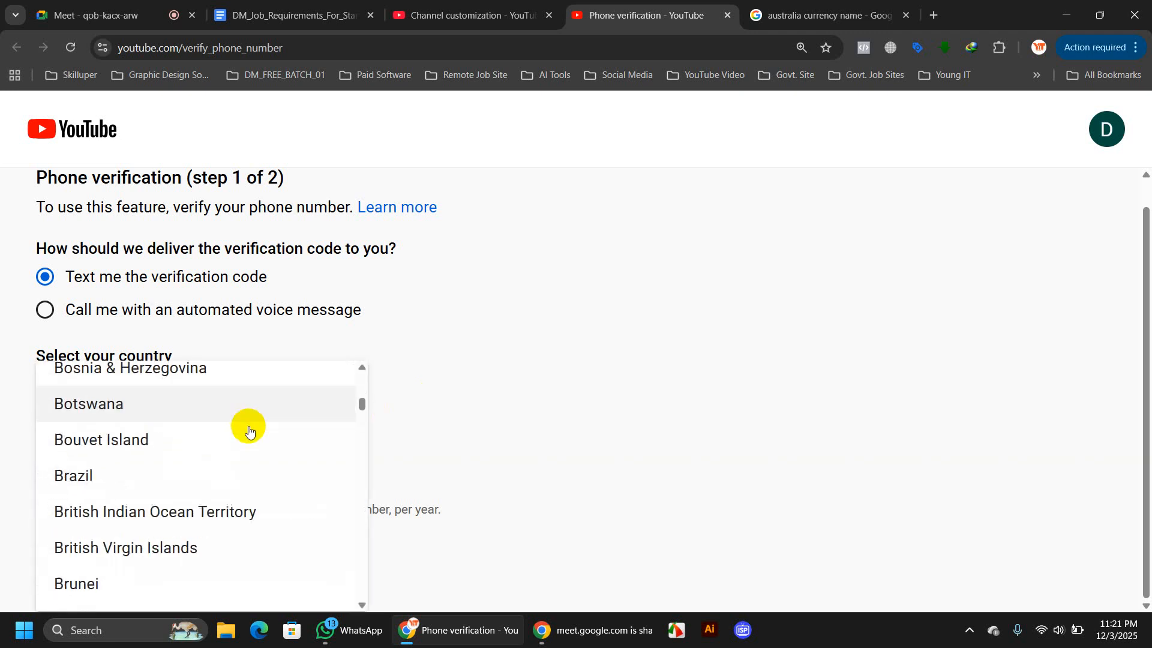
scroll(264, 539, down, 20)
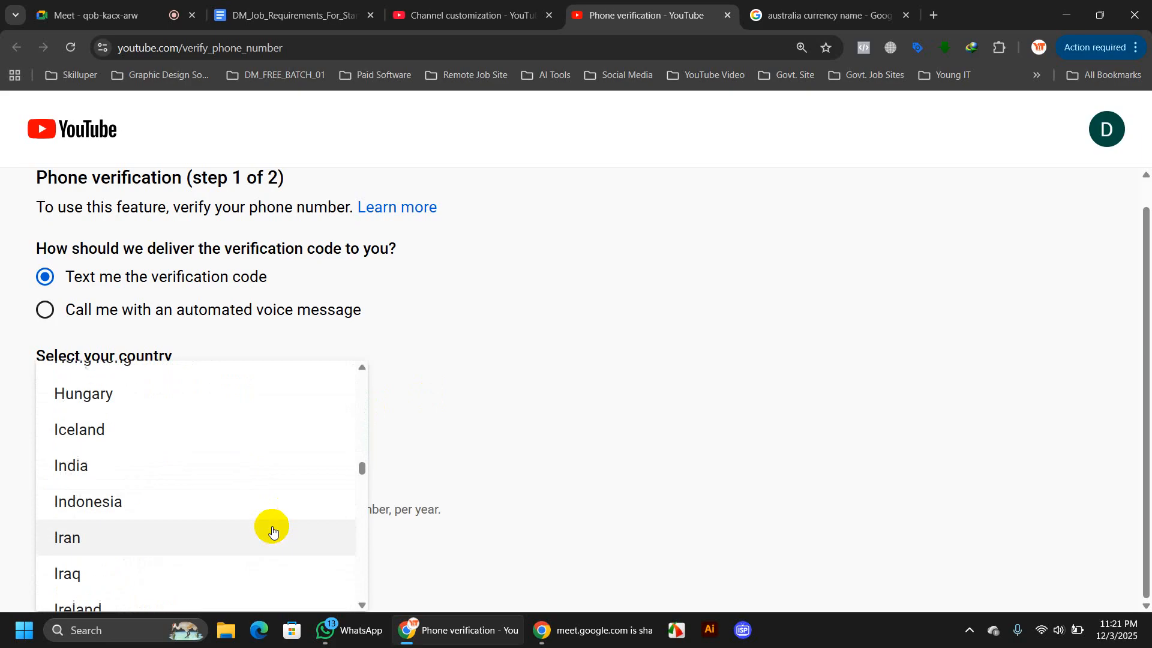
scroll(279, 521, down, 20)
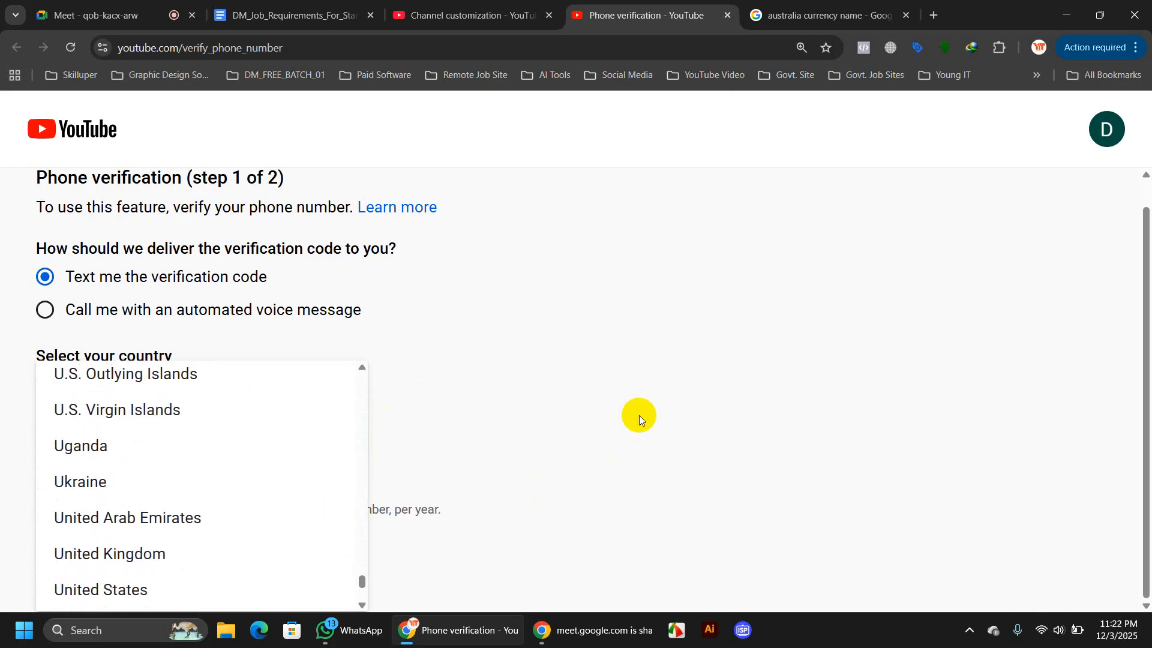
click(639, 415)
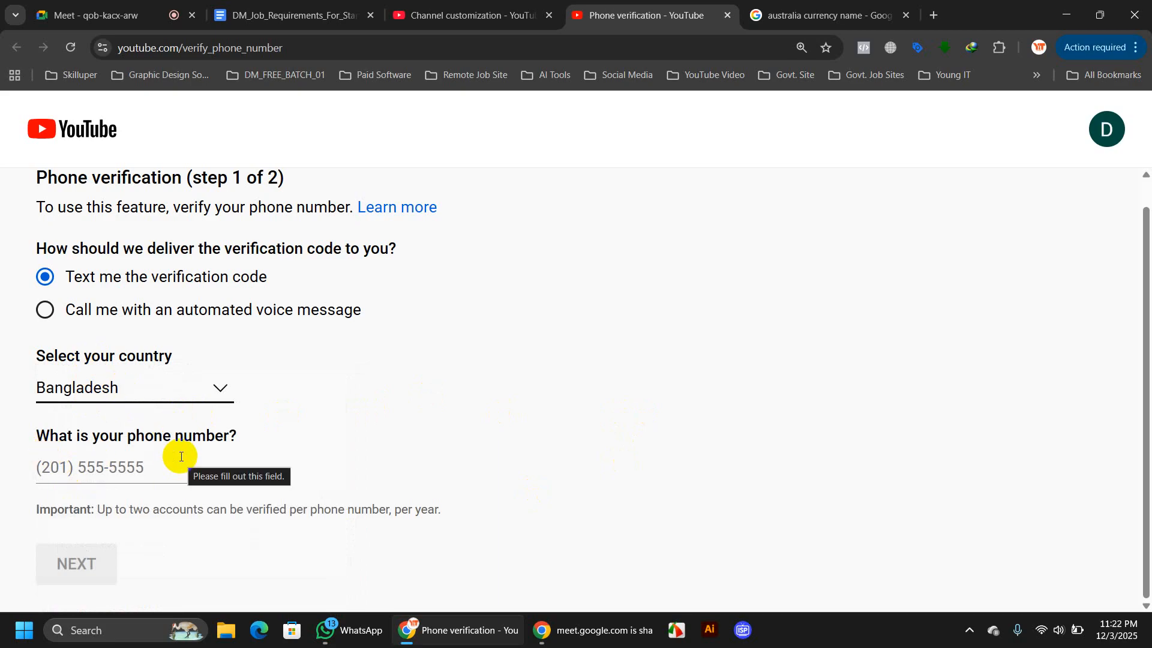
click(136, 476)
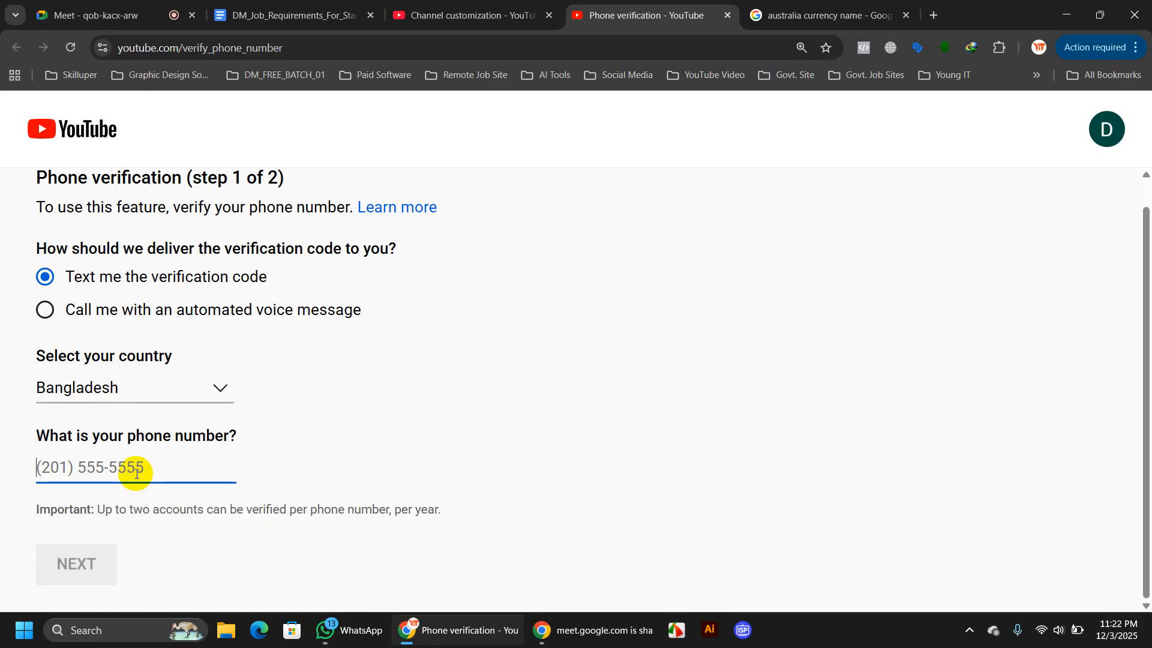
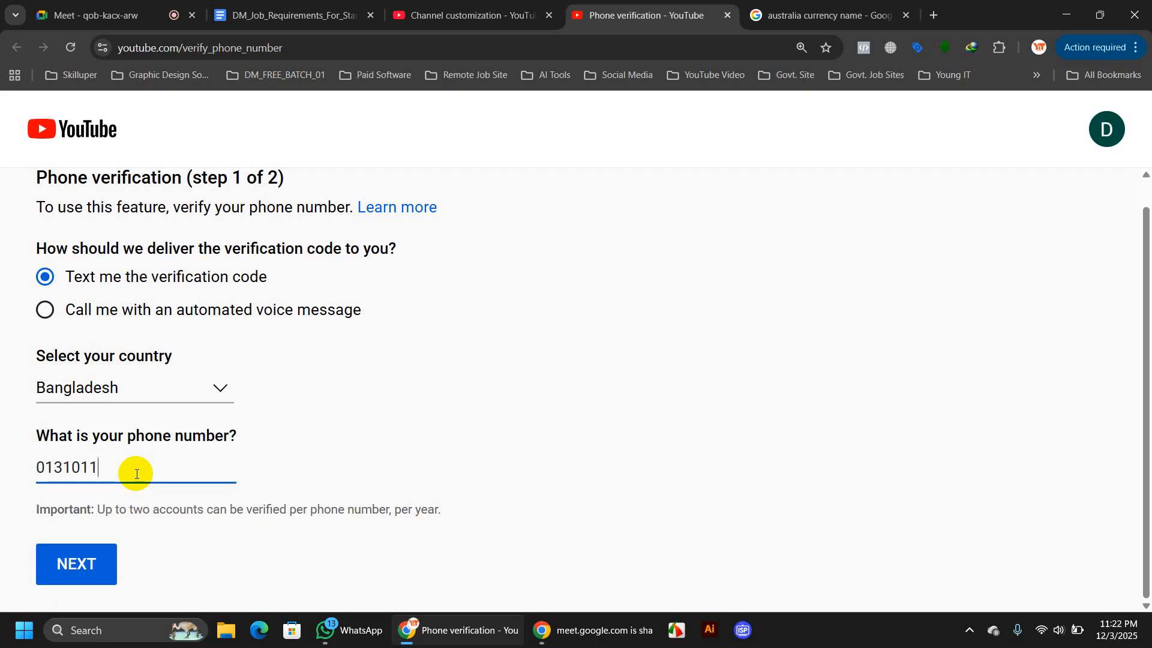
Request the text code, then enter and submit the 6-digit verification code received.
click(96, 563)
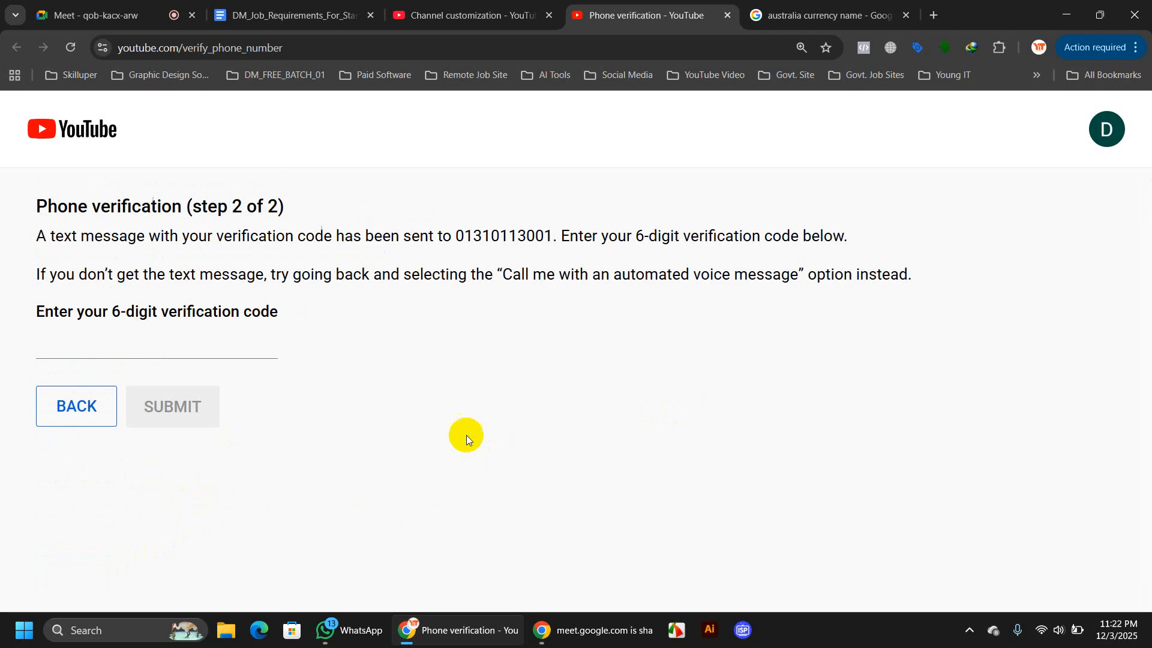
click(196, 346)
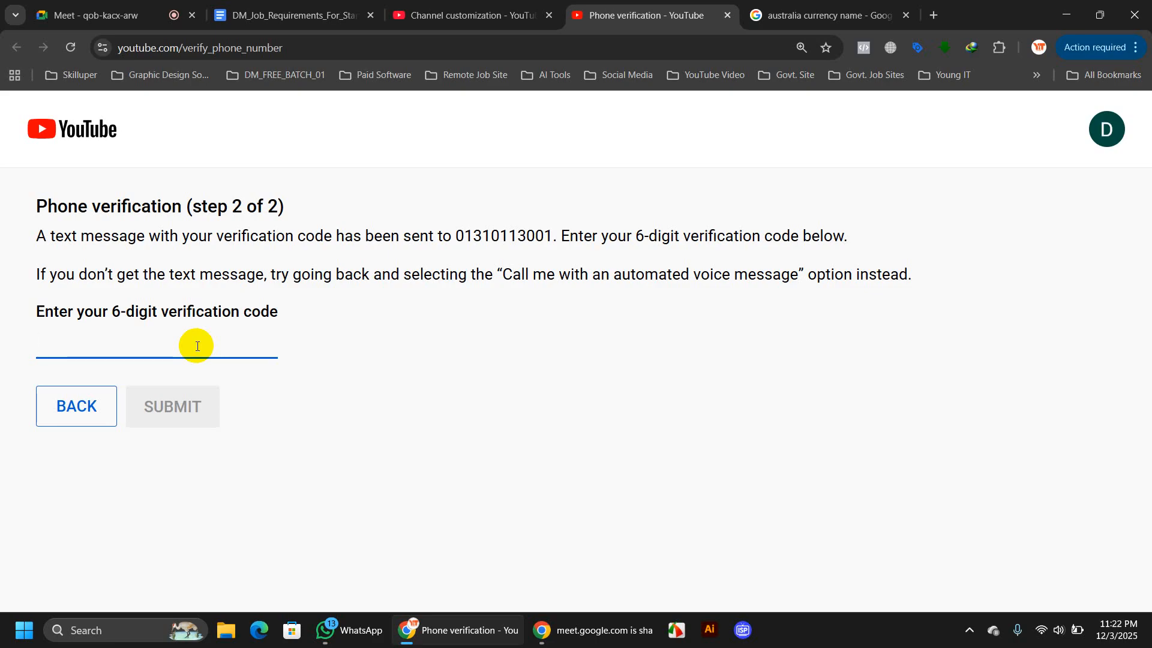
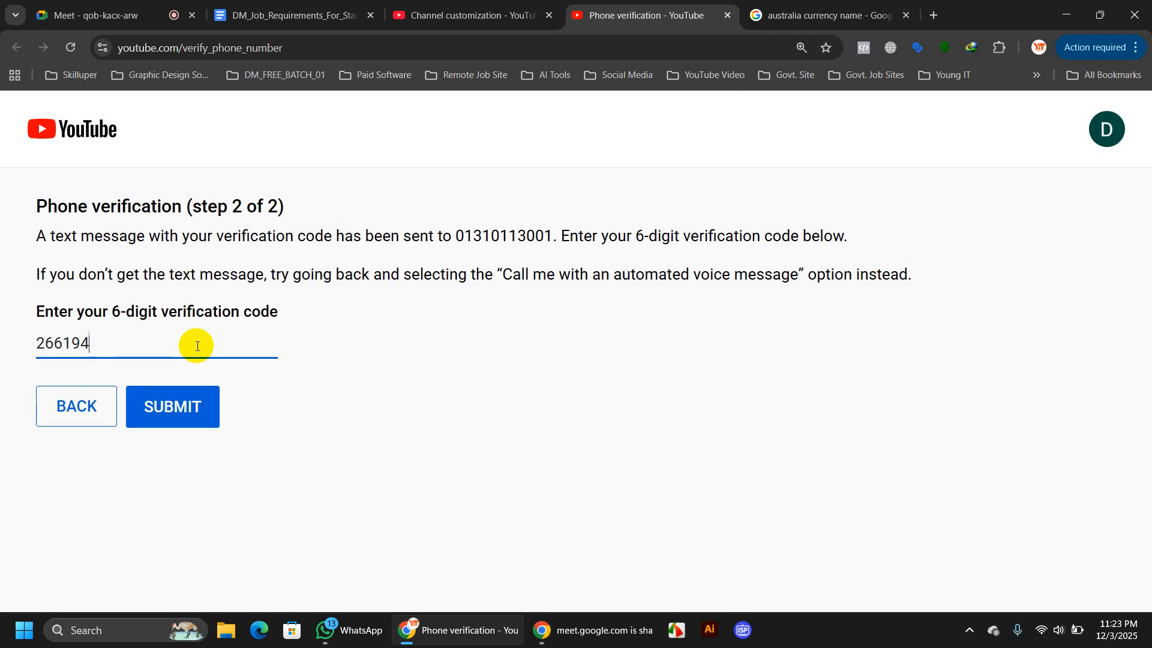
click(215, 405)
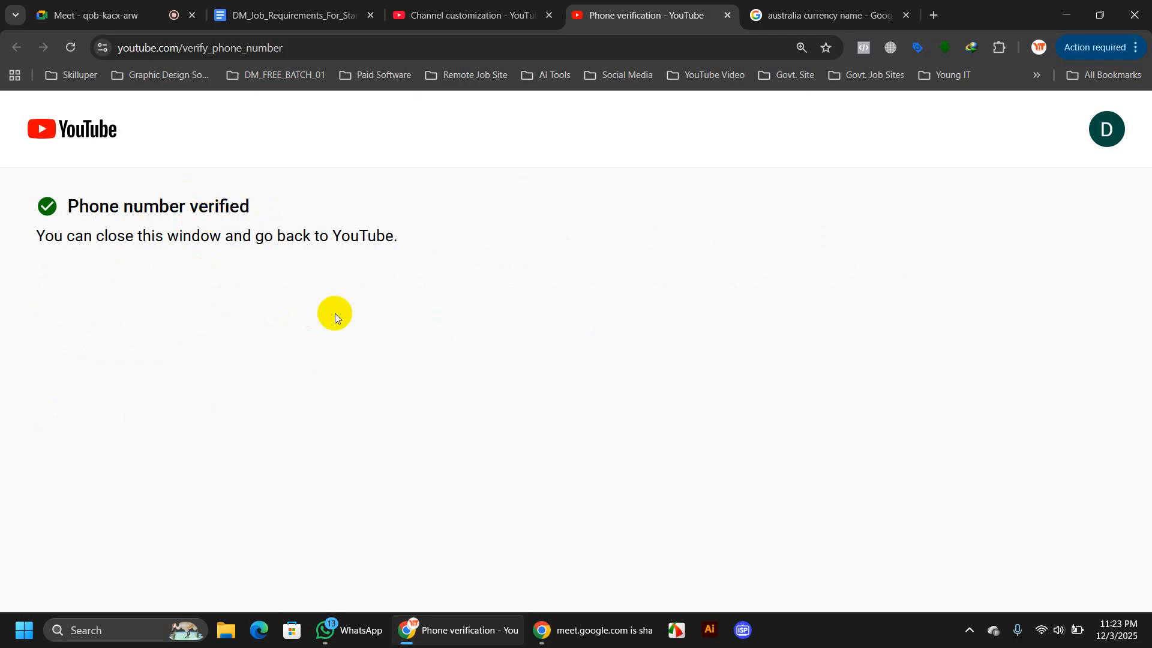
Save the channel customization, reload Studio, and close the finished verification tab.
click(437, 12)
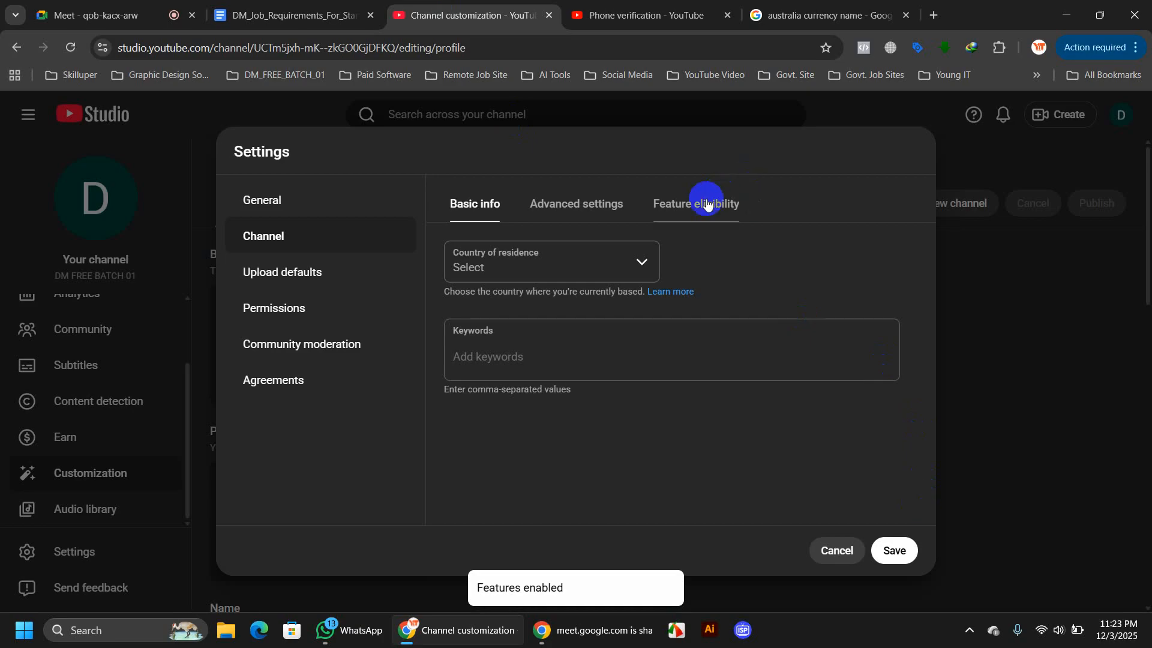
click(909, 551)
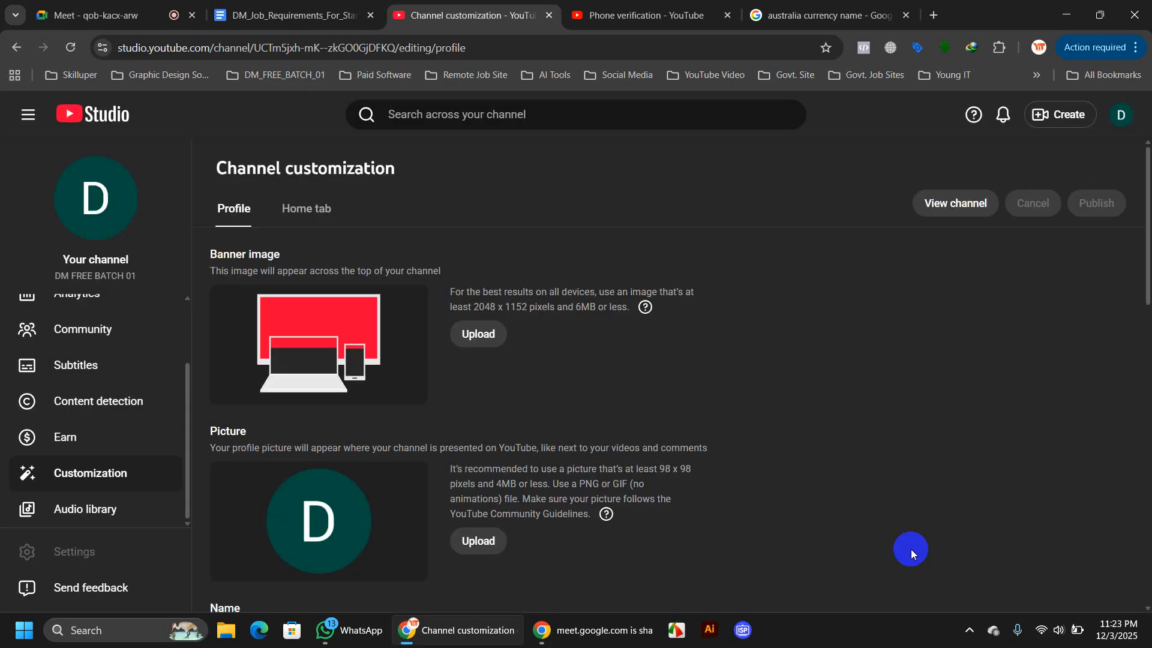
click(77, 48)
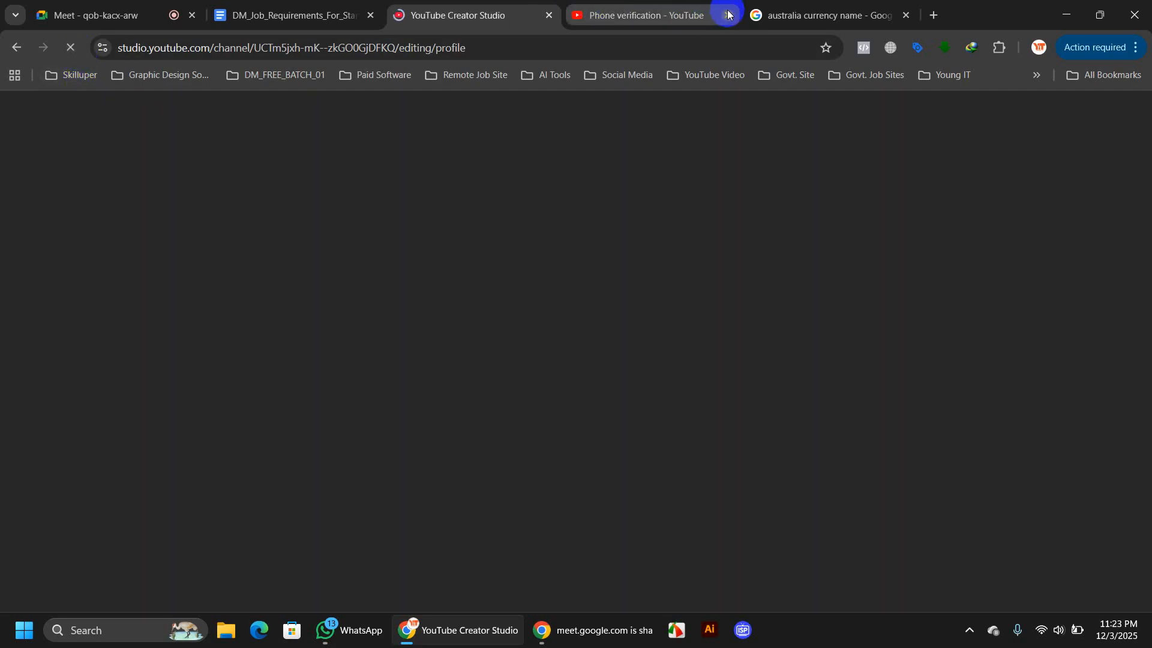
click(728, 14)
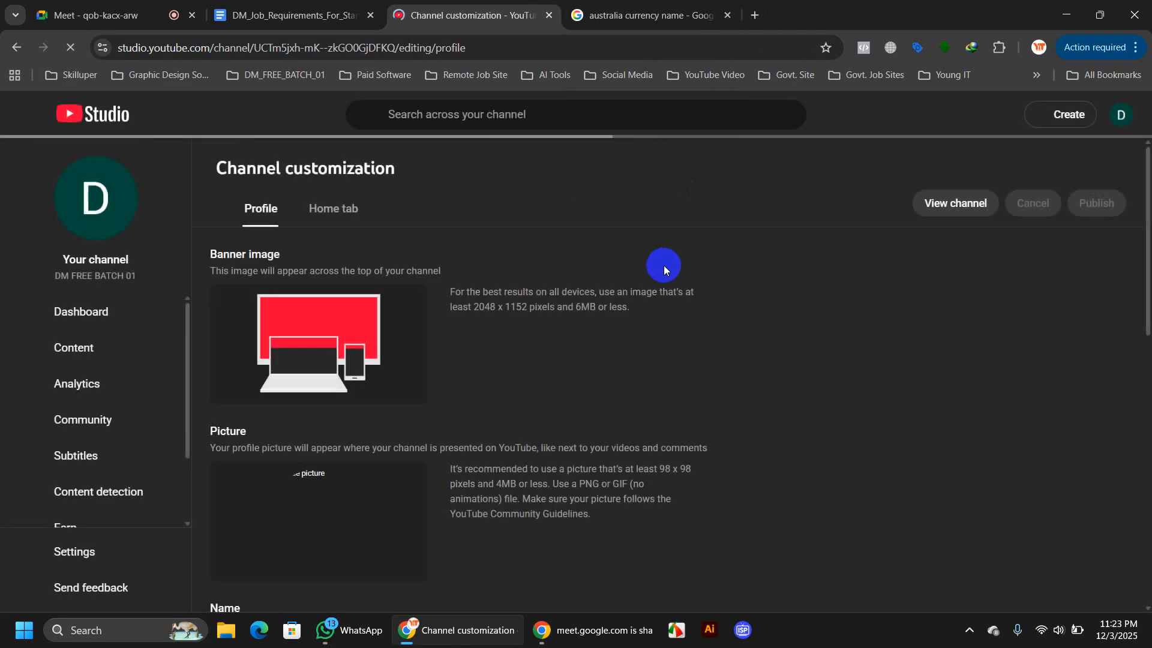
Open Settings > Channel > Feature eligibility and dismiss the WhatsApp notification.
click(66, 558)
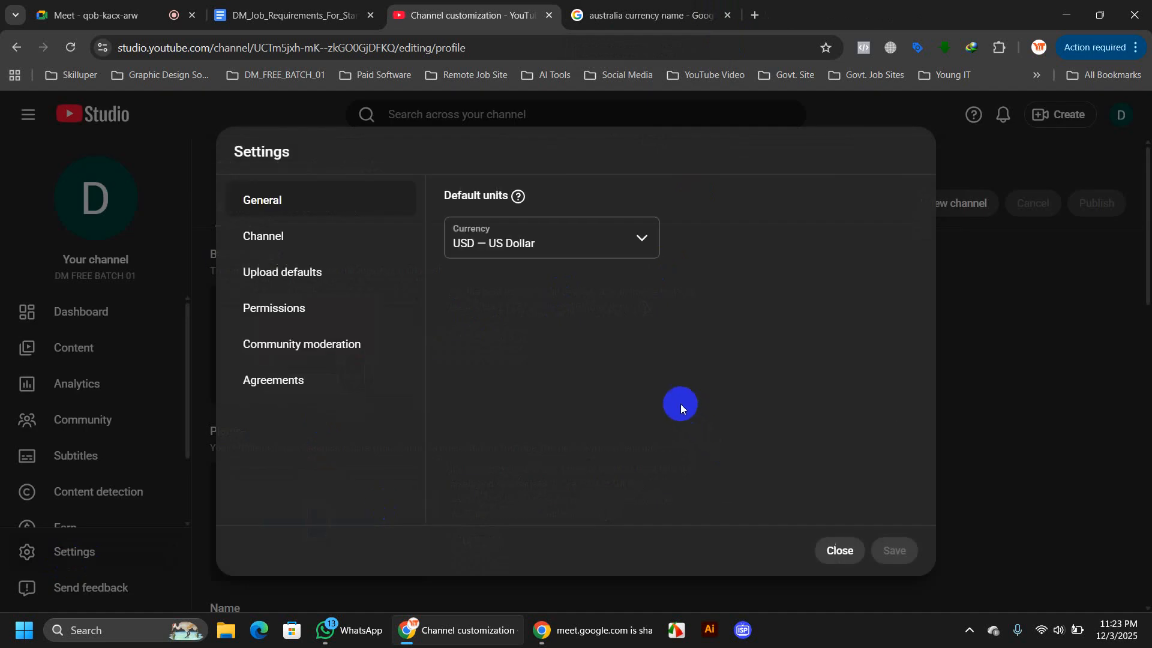
click(267, 240)
click(701, 203)
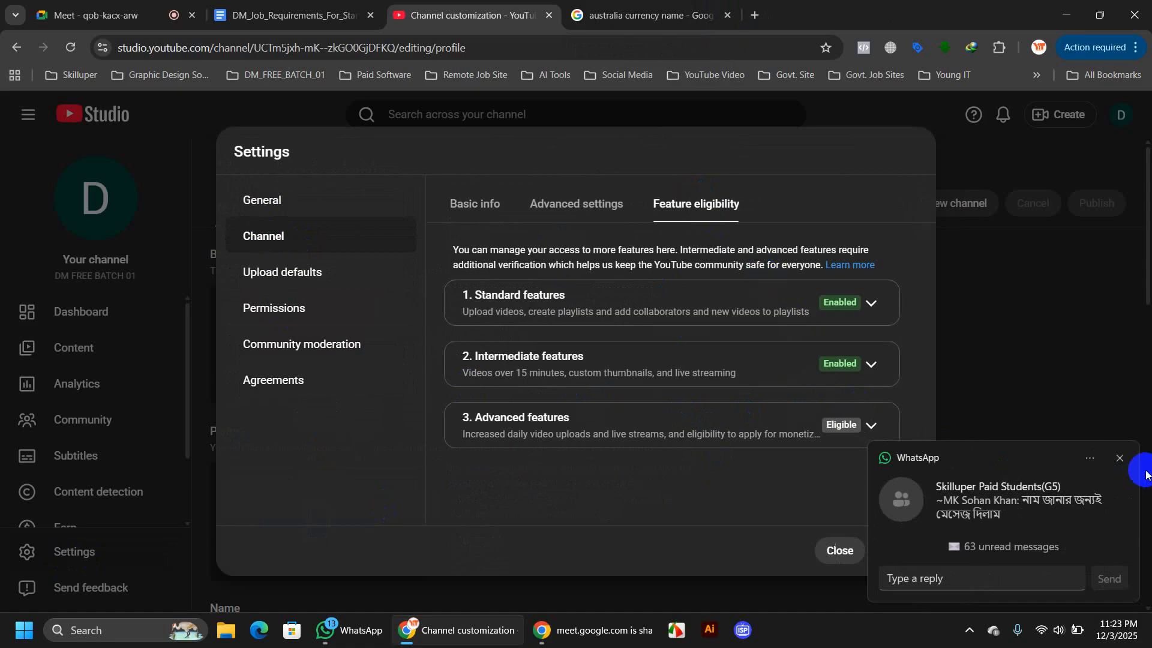
click(1120, 459)
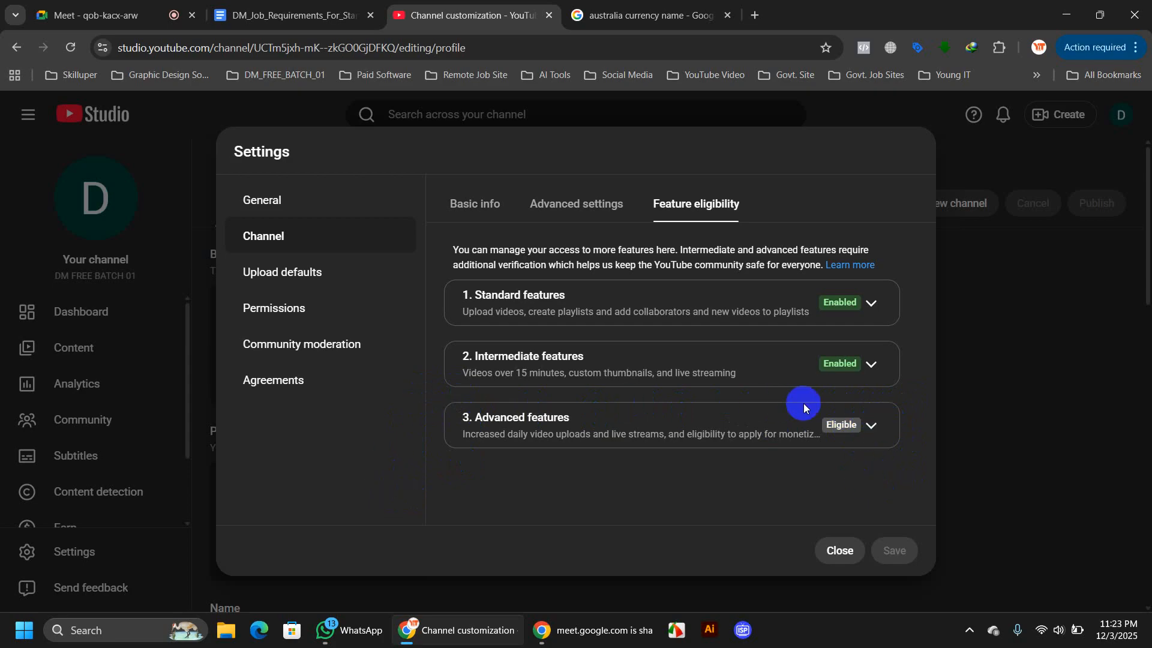
Look through the channel's Advanced settings and Basic info tabs.
click(592, 202)
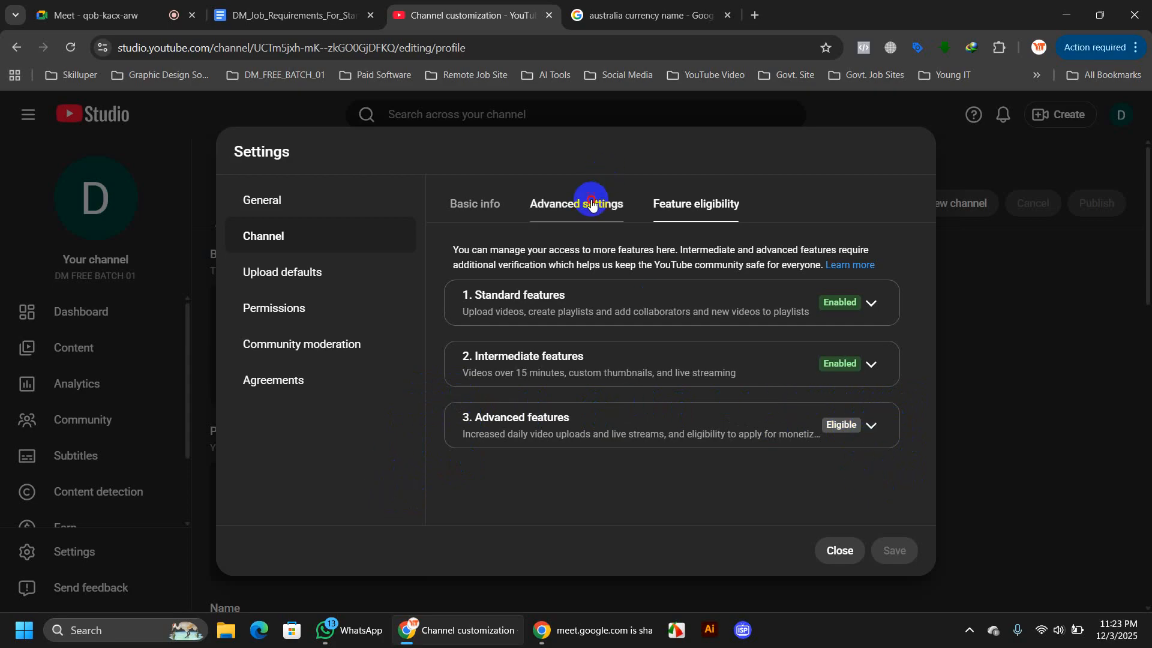
scroll(626, 408, down, 5)
scroll(626, 405, down, 3)
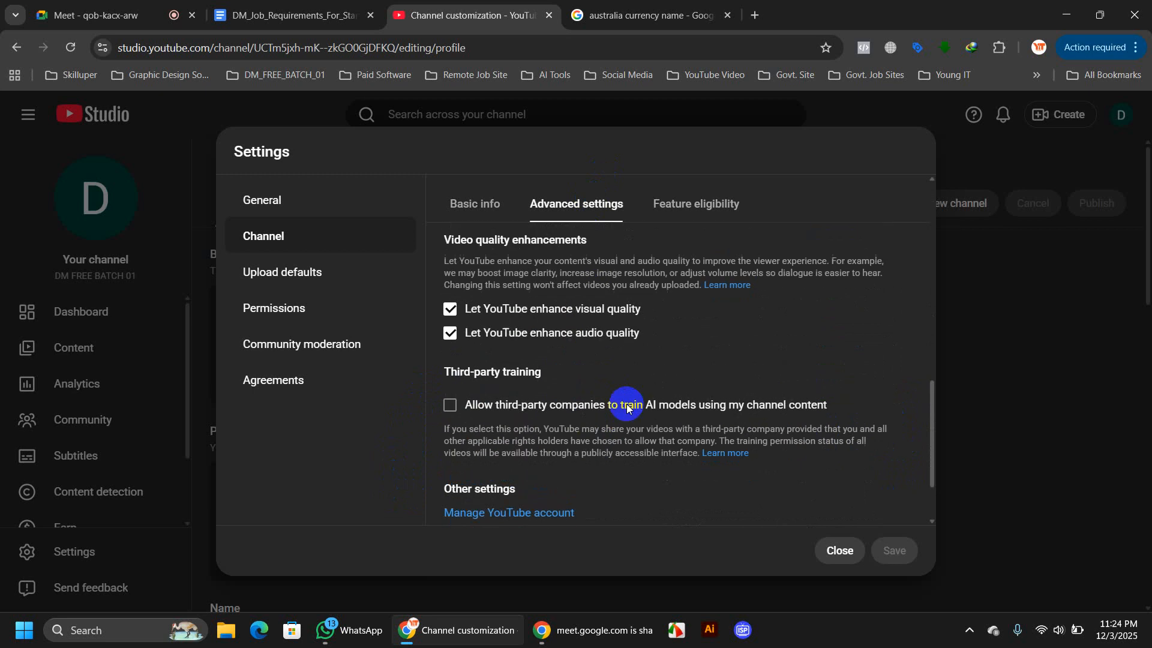
scroll(625, 402, up, 8)
click(473, 205)
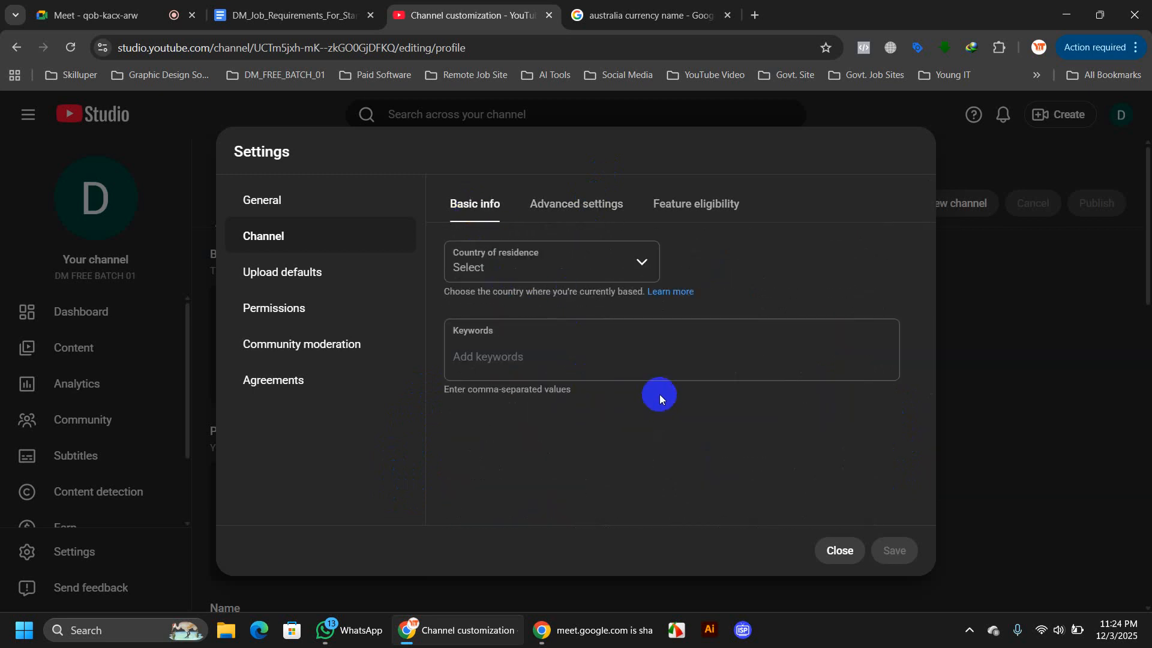
Close the settings dialog, return to the Google Meet call, and dismiss its notice.
click(838, 549)
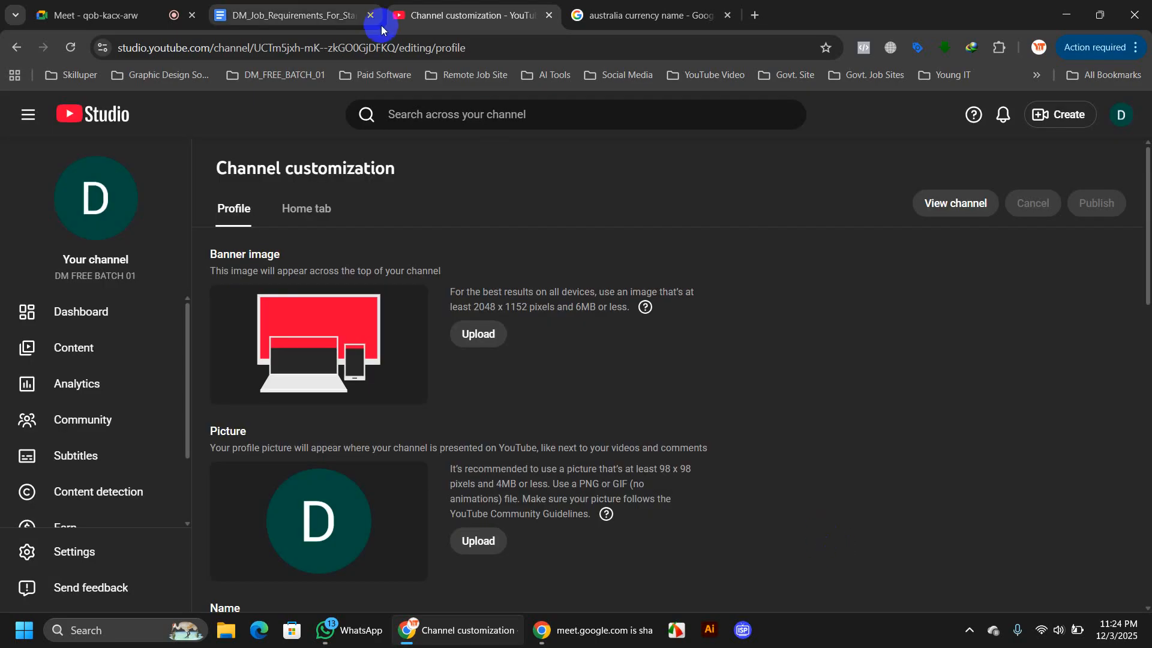
click(117, 15)
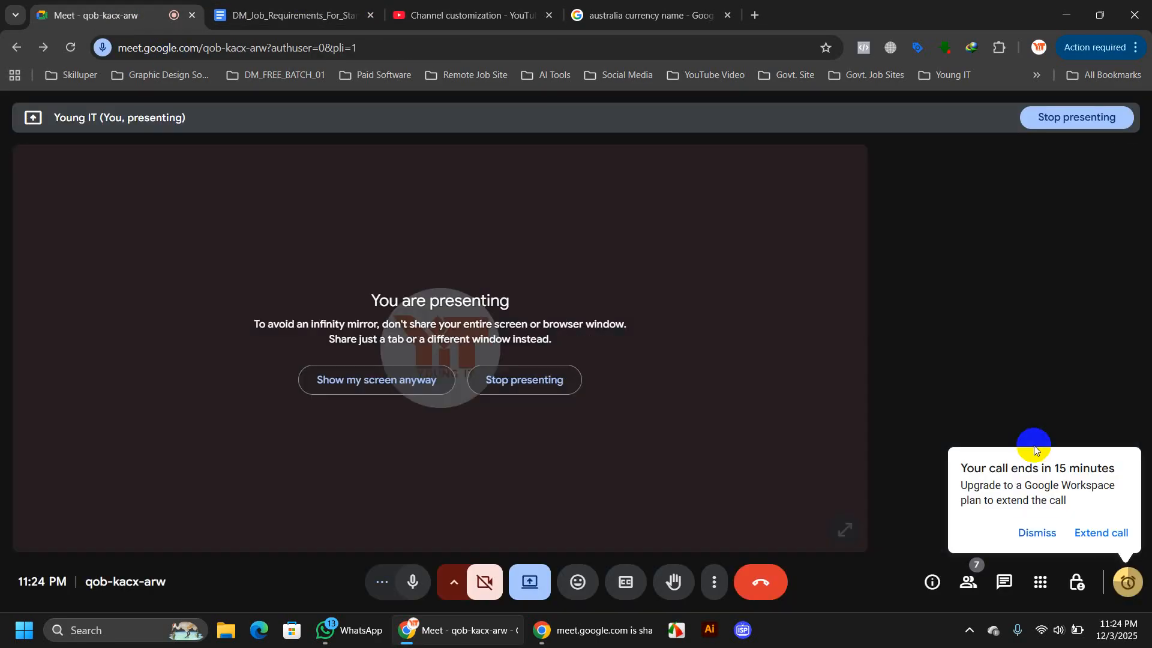
click(1034, 534)
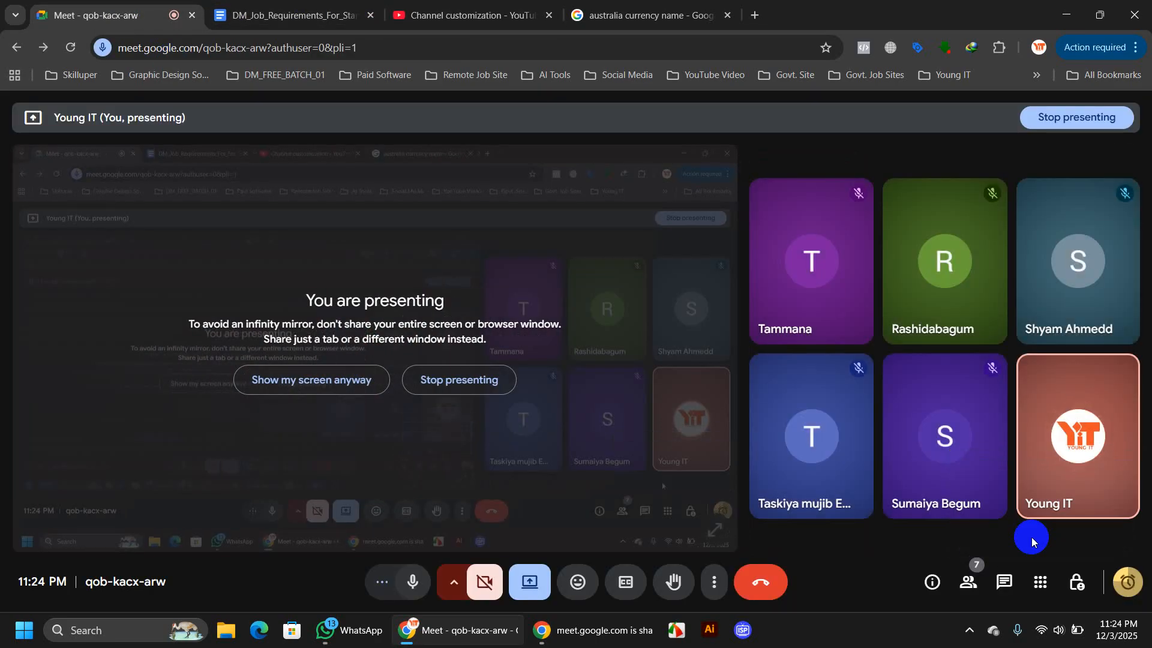